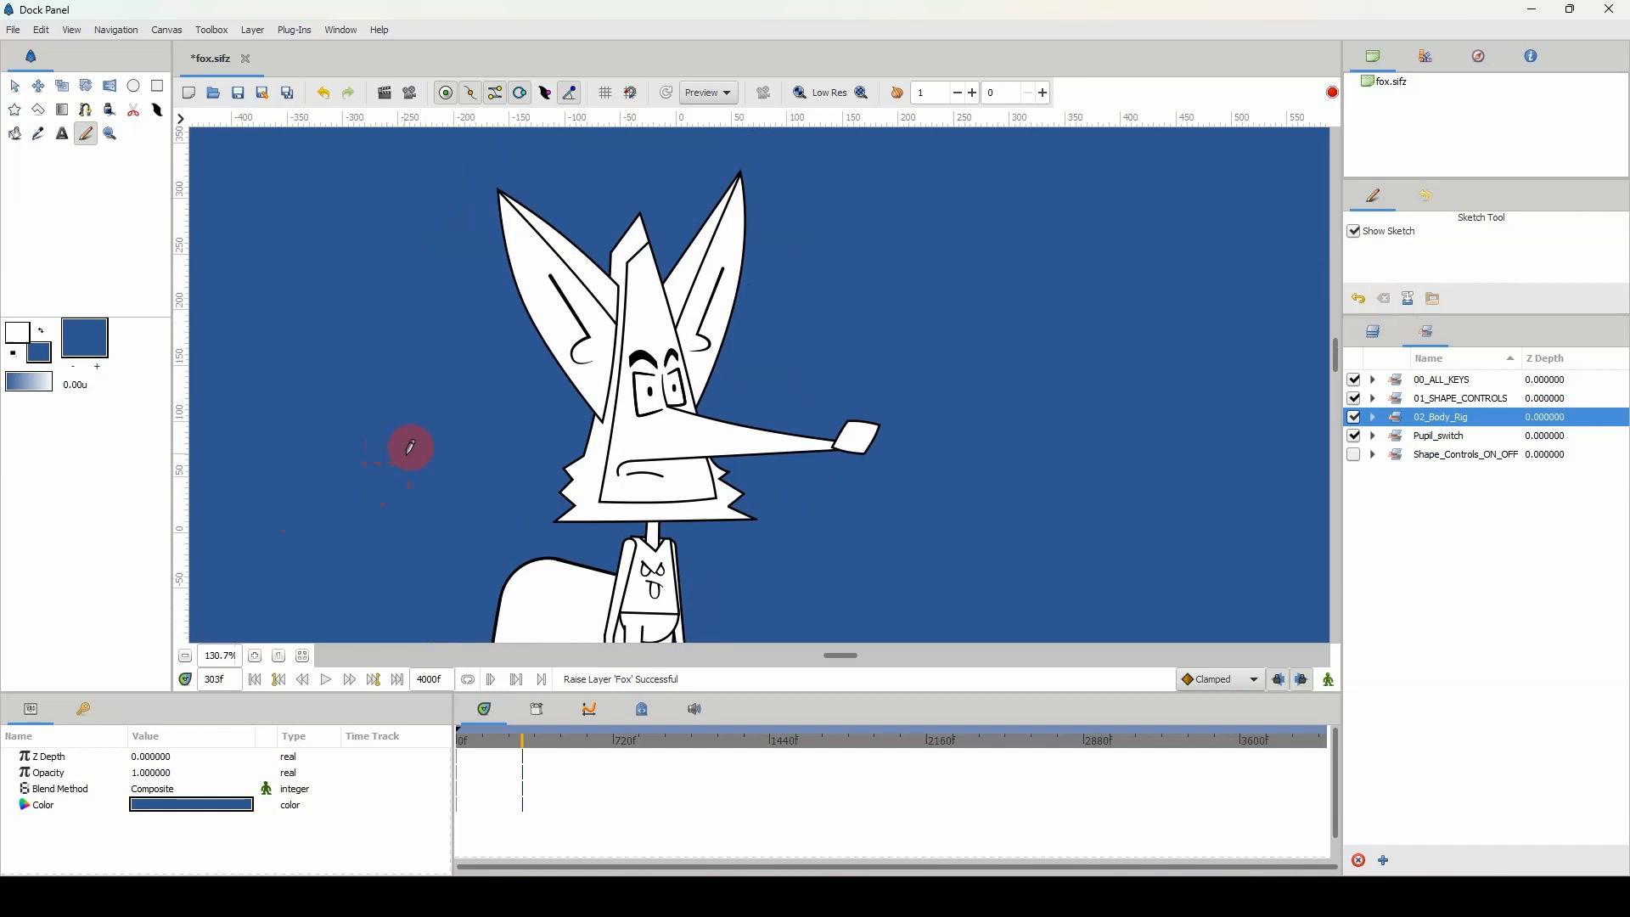
- Sketch a rough figure beside the fox with a round head, torso, lowered arms and a simple face
left_click_drag(411, 447, 391, 419)
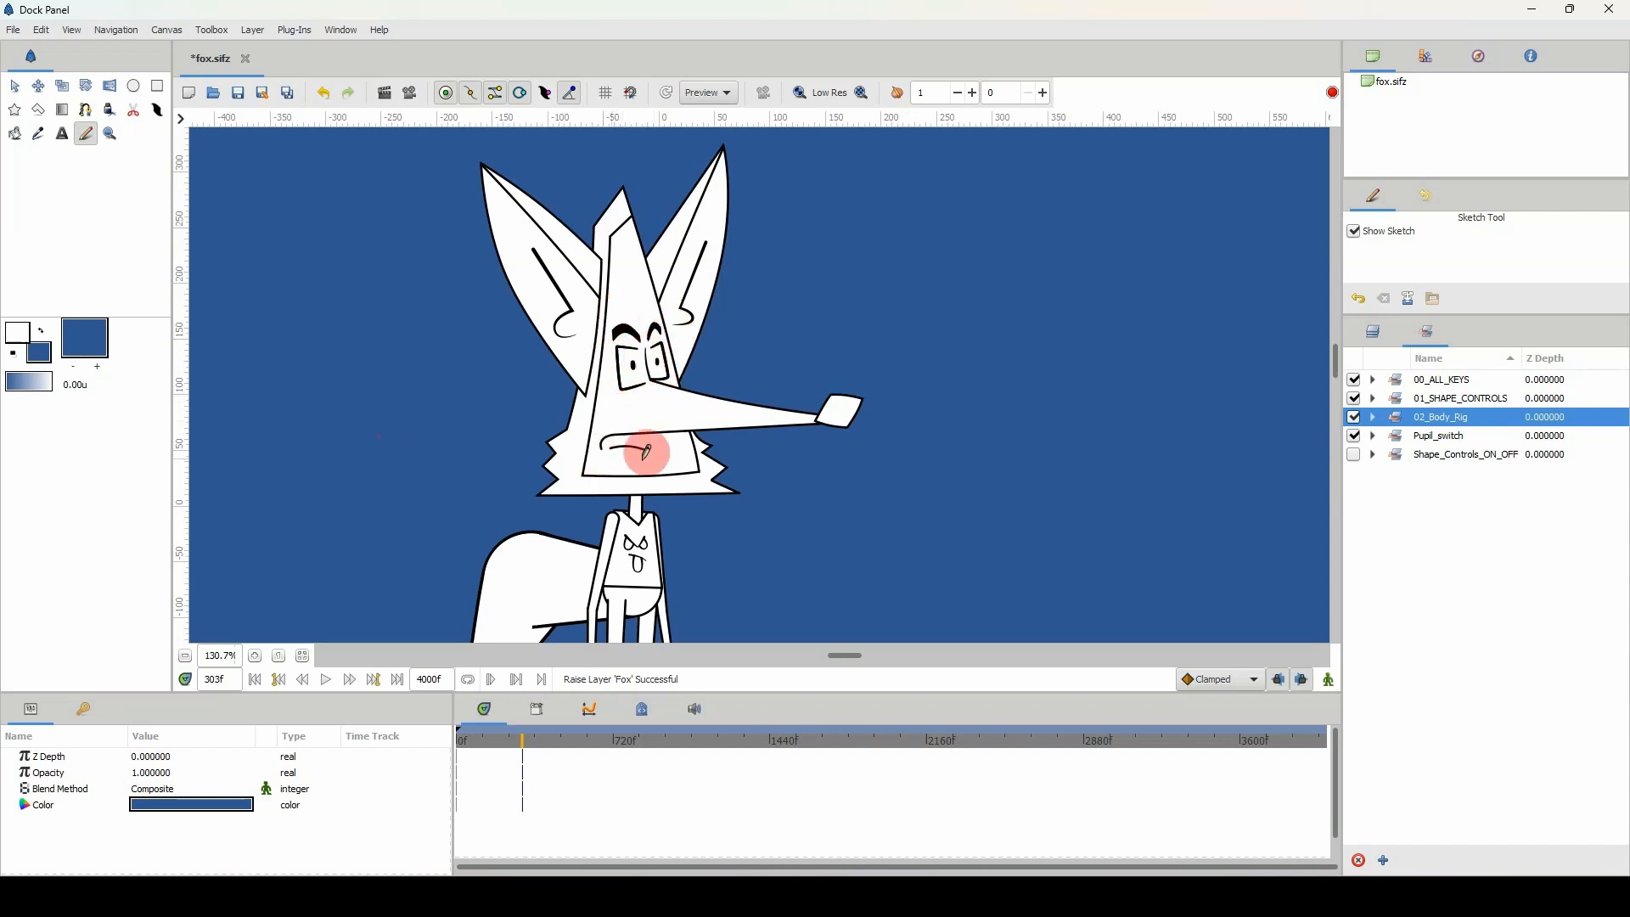
scroll(539, 309, "down", 1)
scroll(556, 436, "down", 5)
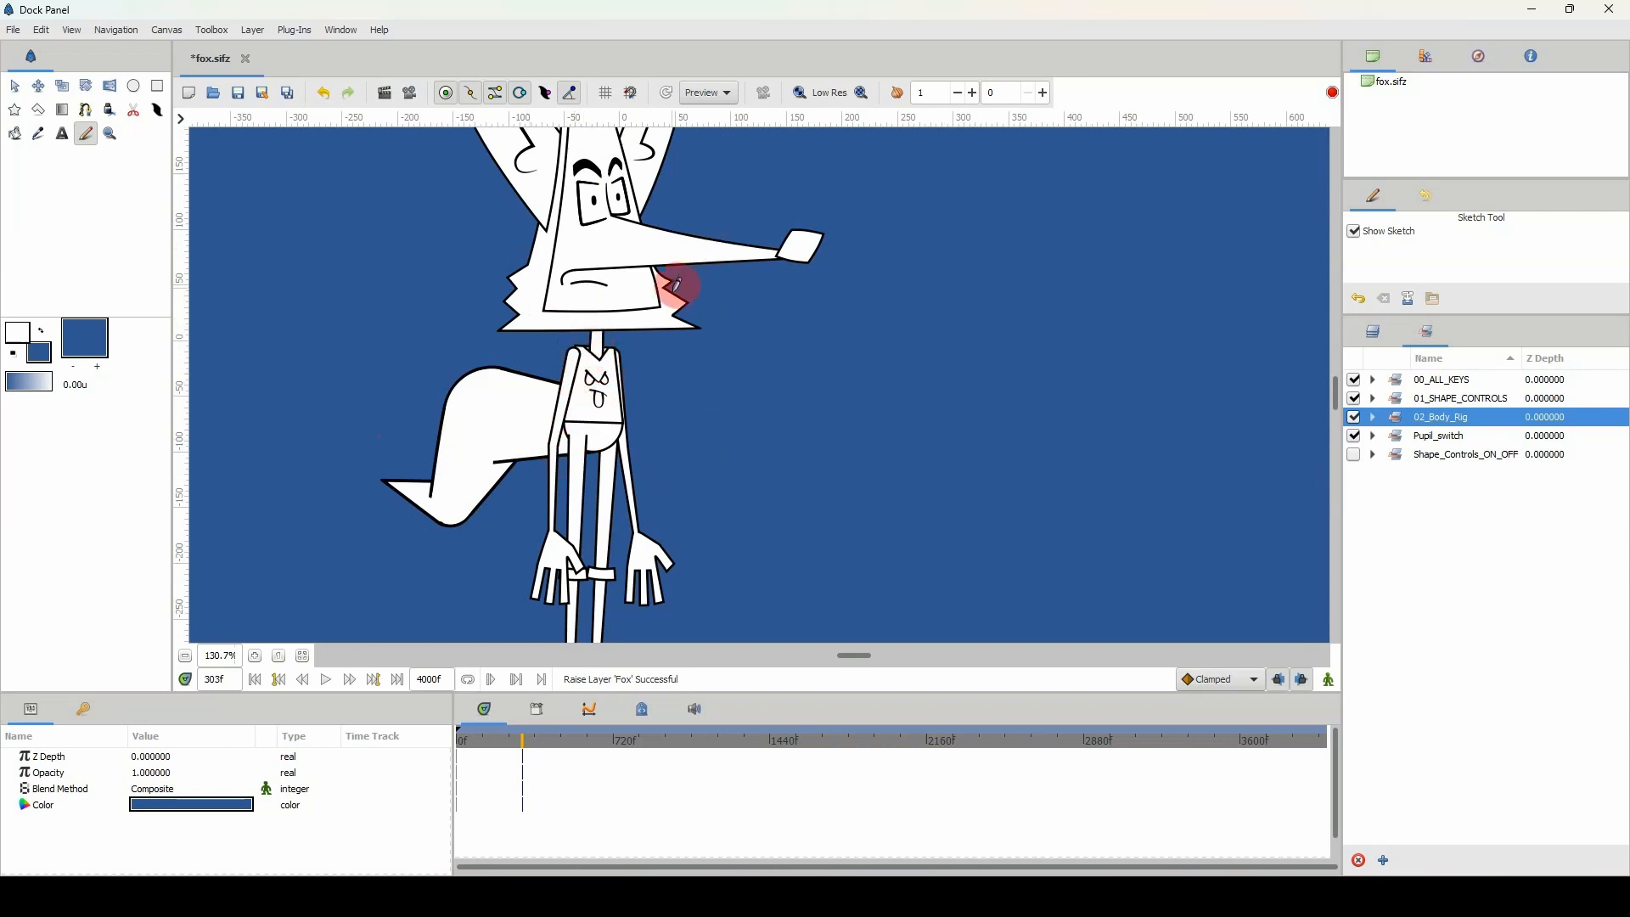
scroll(681, 386, "up", 5)
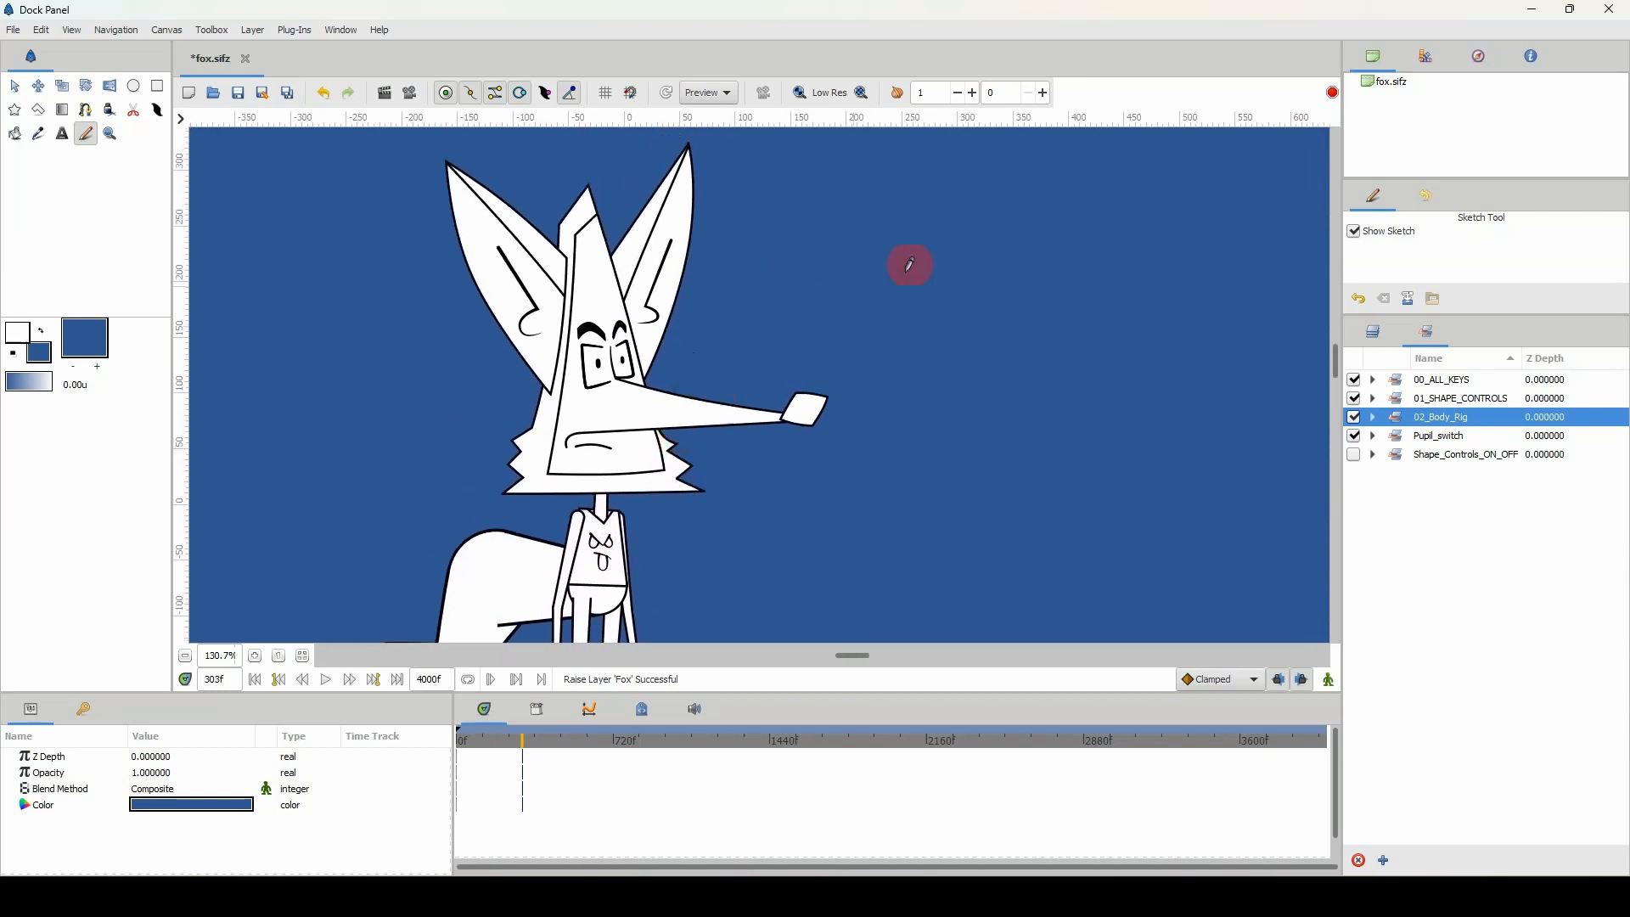
mouse_move(1006, 229)
left_mouse_down()
mouse_move(975, 302)
mouse_move(1044, 258)
mouse_move(1017, 241)
left_mouse_up()
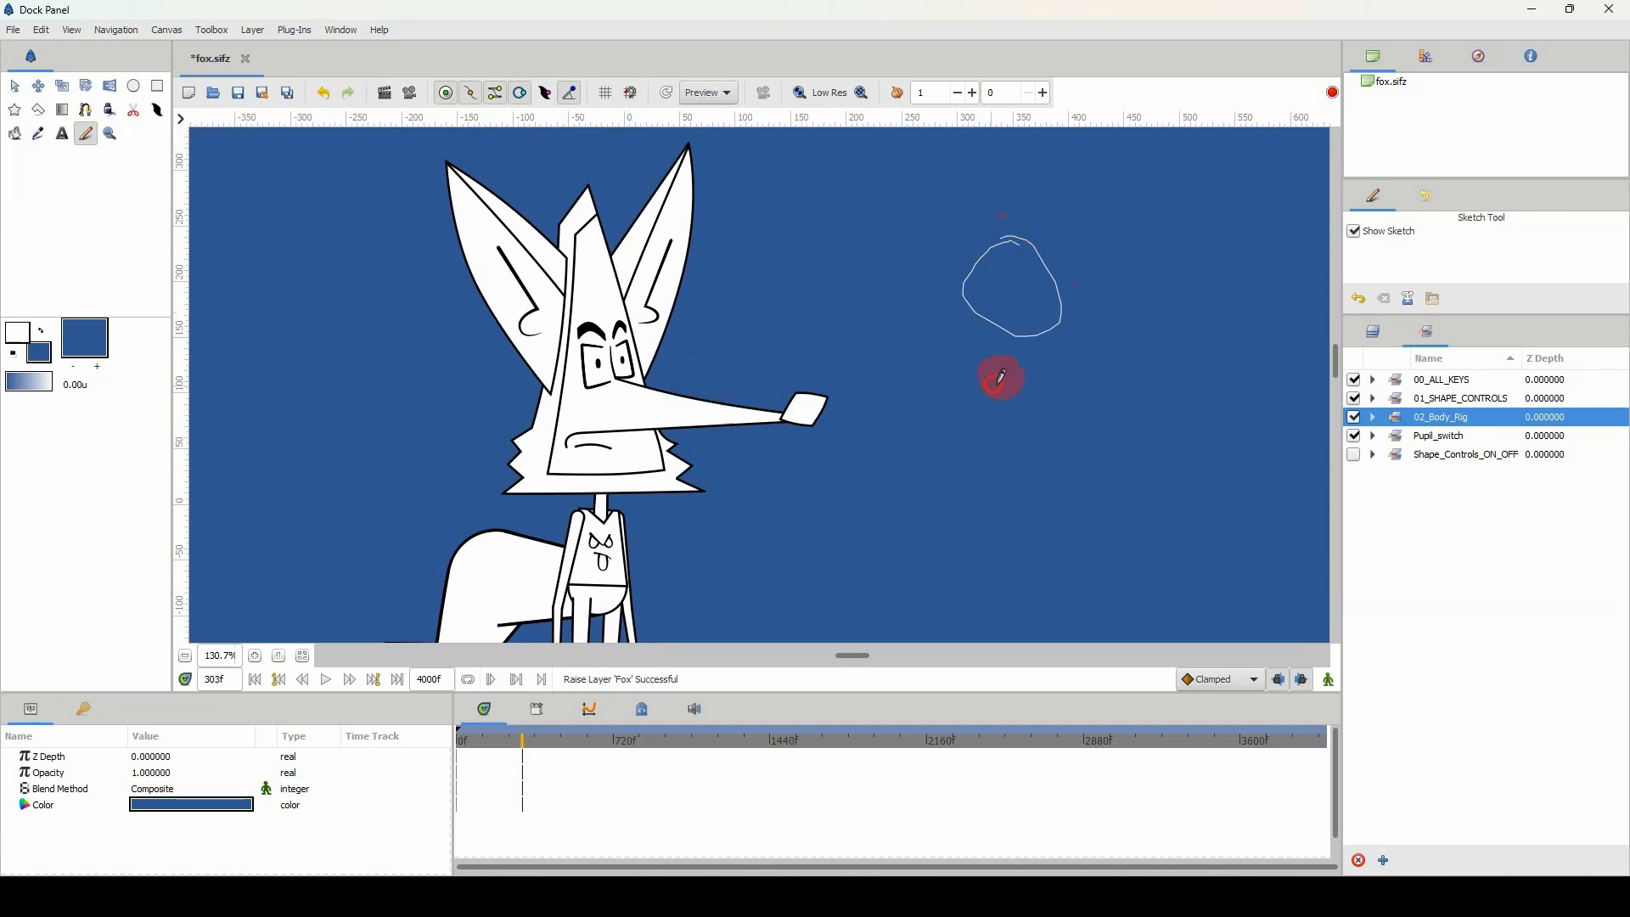
left_click_drag(1049, 401, 1056, 469)
mouse_move(992, 401)
left_mouse_down()
mouse_move(977, 473)
mouse_move(1062, 455)
left_mouse_up()
left_click_drag(1041, 384, 1076, 442)
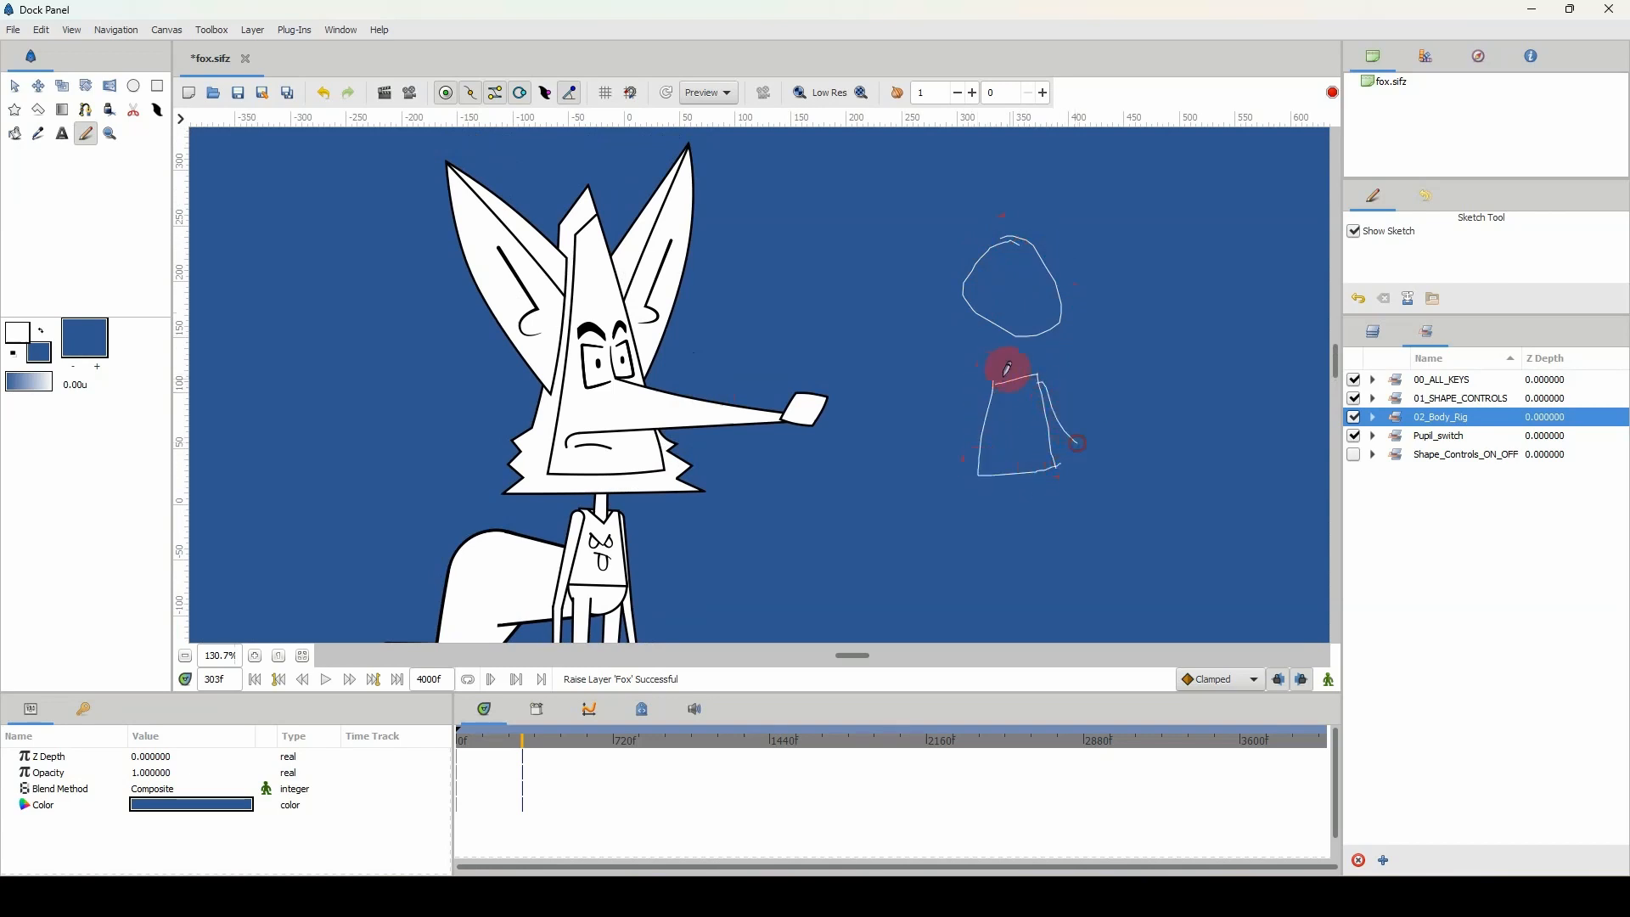
left_click_drag(998, 382, 968, 437)
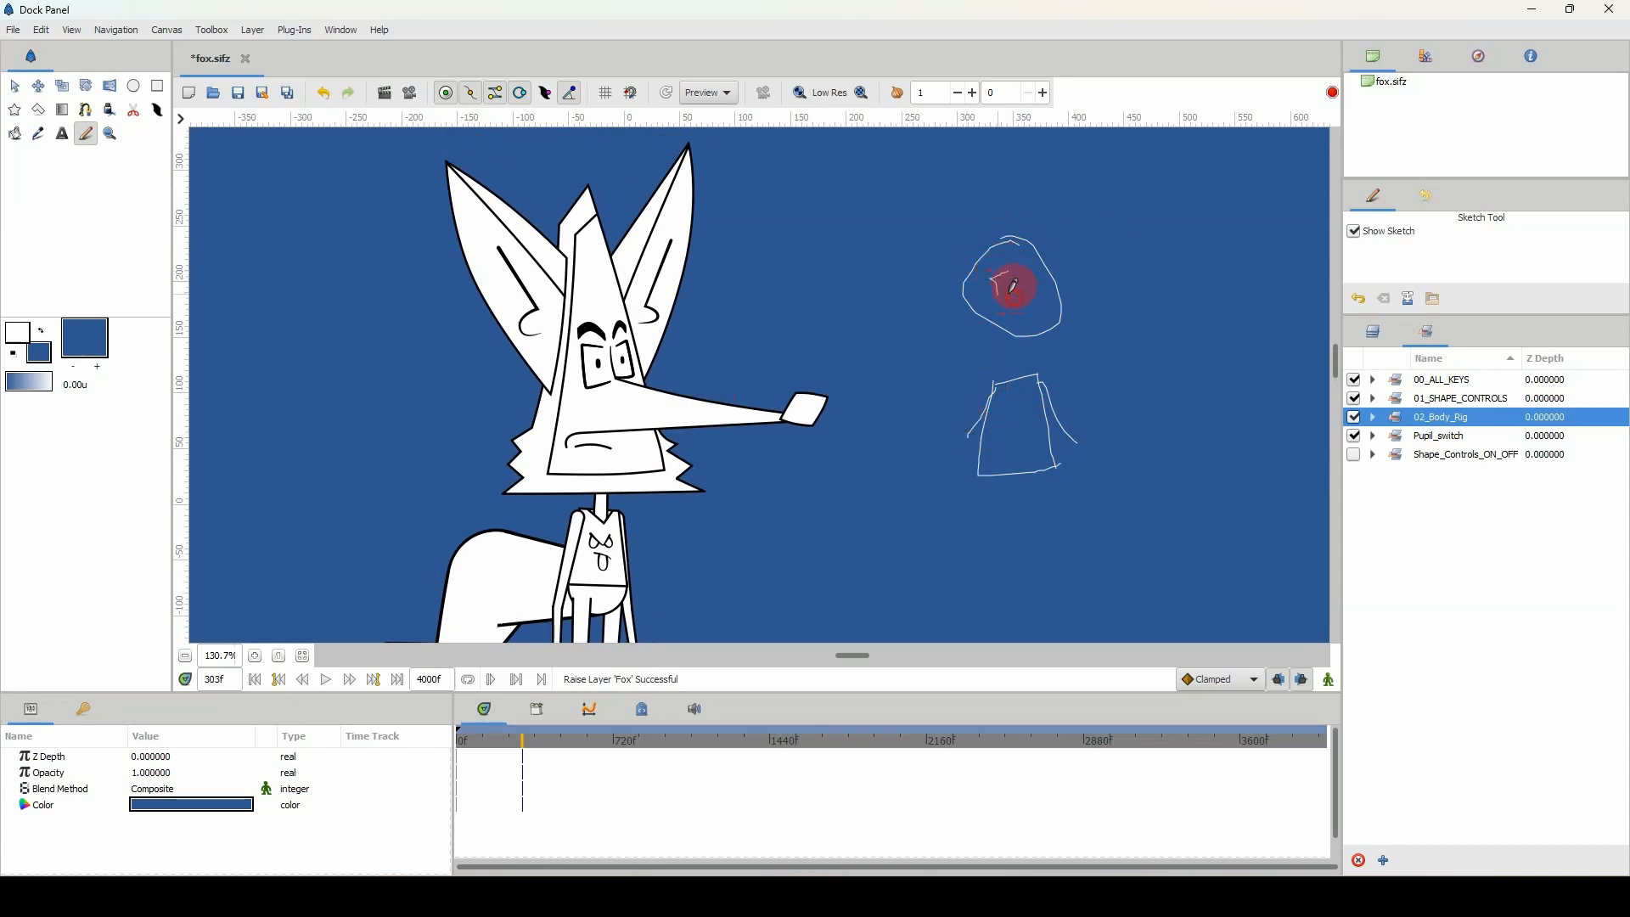
left_click_drag(1014, 277, 1036, 285)
left_click_drag(1074, 308, 1033, 311)
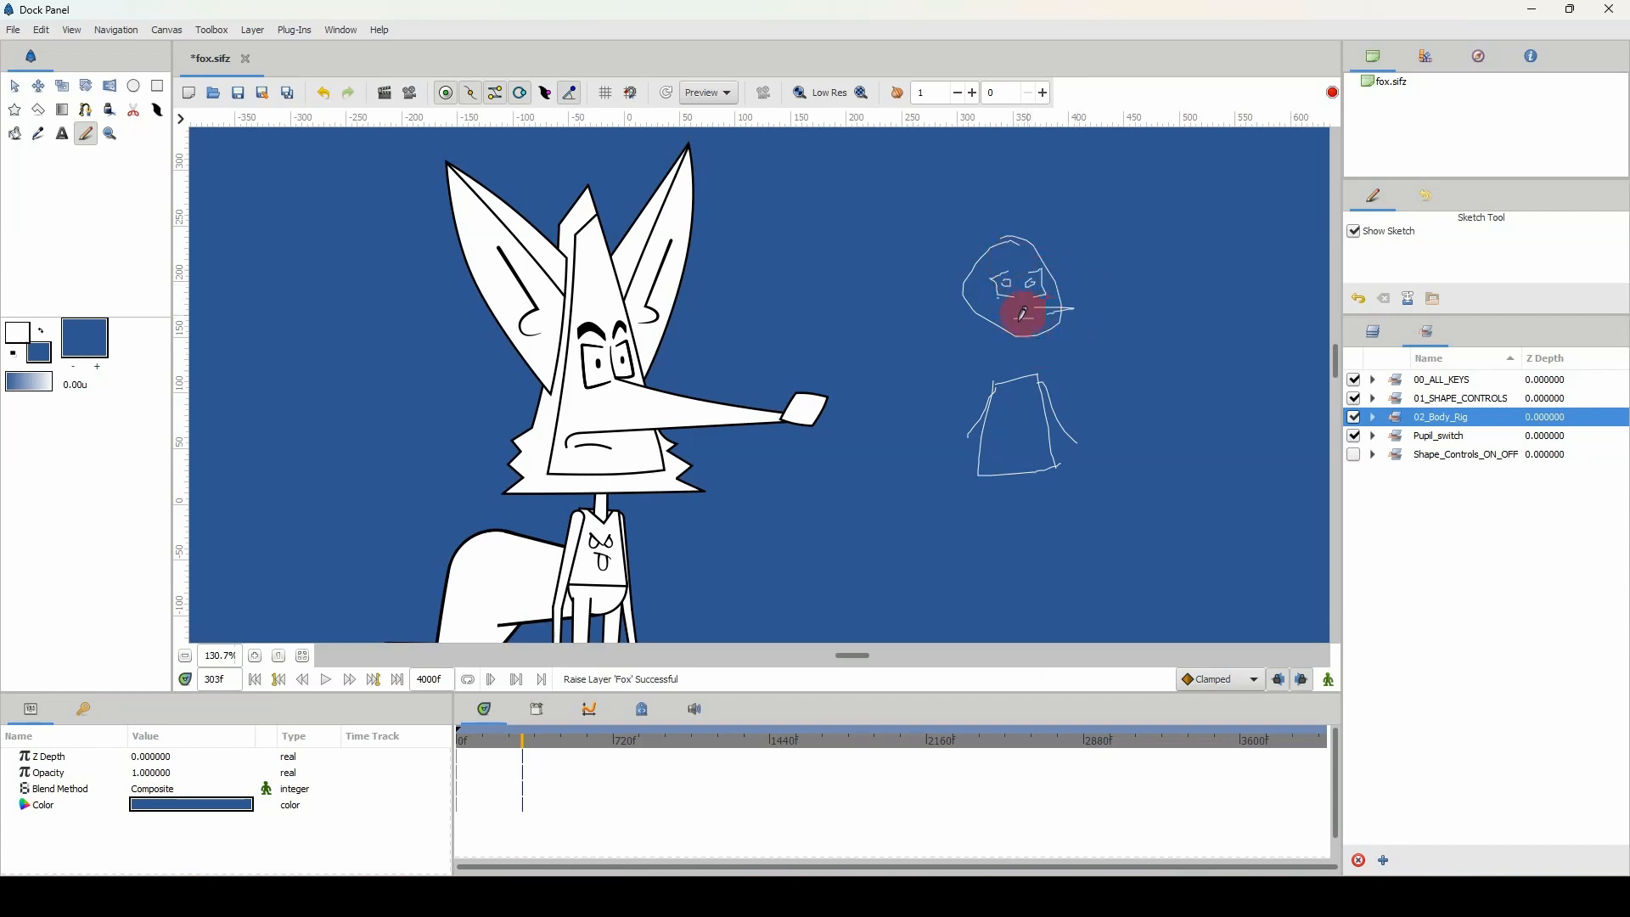
- Sketch a second figure's head and torso next to the first, with one arm bent across the body and the other raised
scroll(1023, 314, "right", 3)
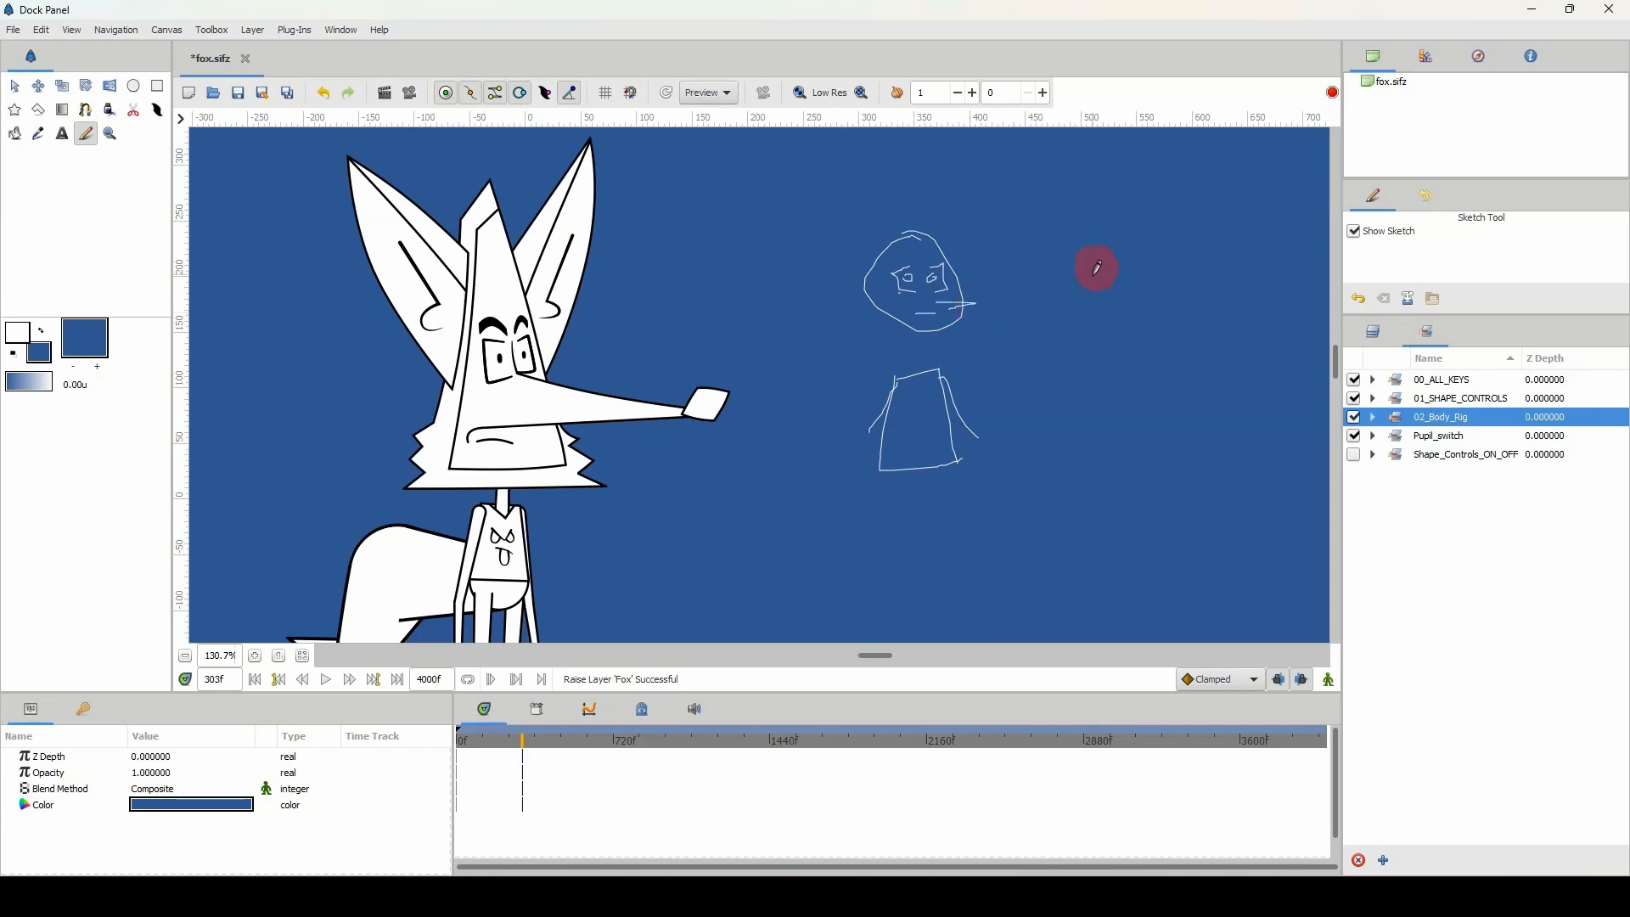
mouse_move(1101, 240)
left_mouse_down()
mouse_move(1133, 269)
mouse_move(1105, 319)
mouse_move(1076, 323)
mouse_move(1040, 282)
mouse_move(1101, 248)
left_mouse_up()
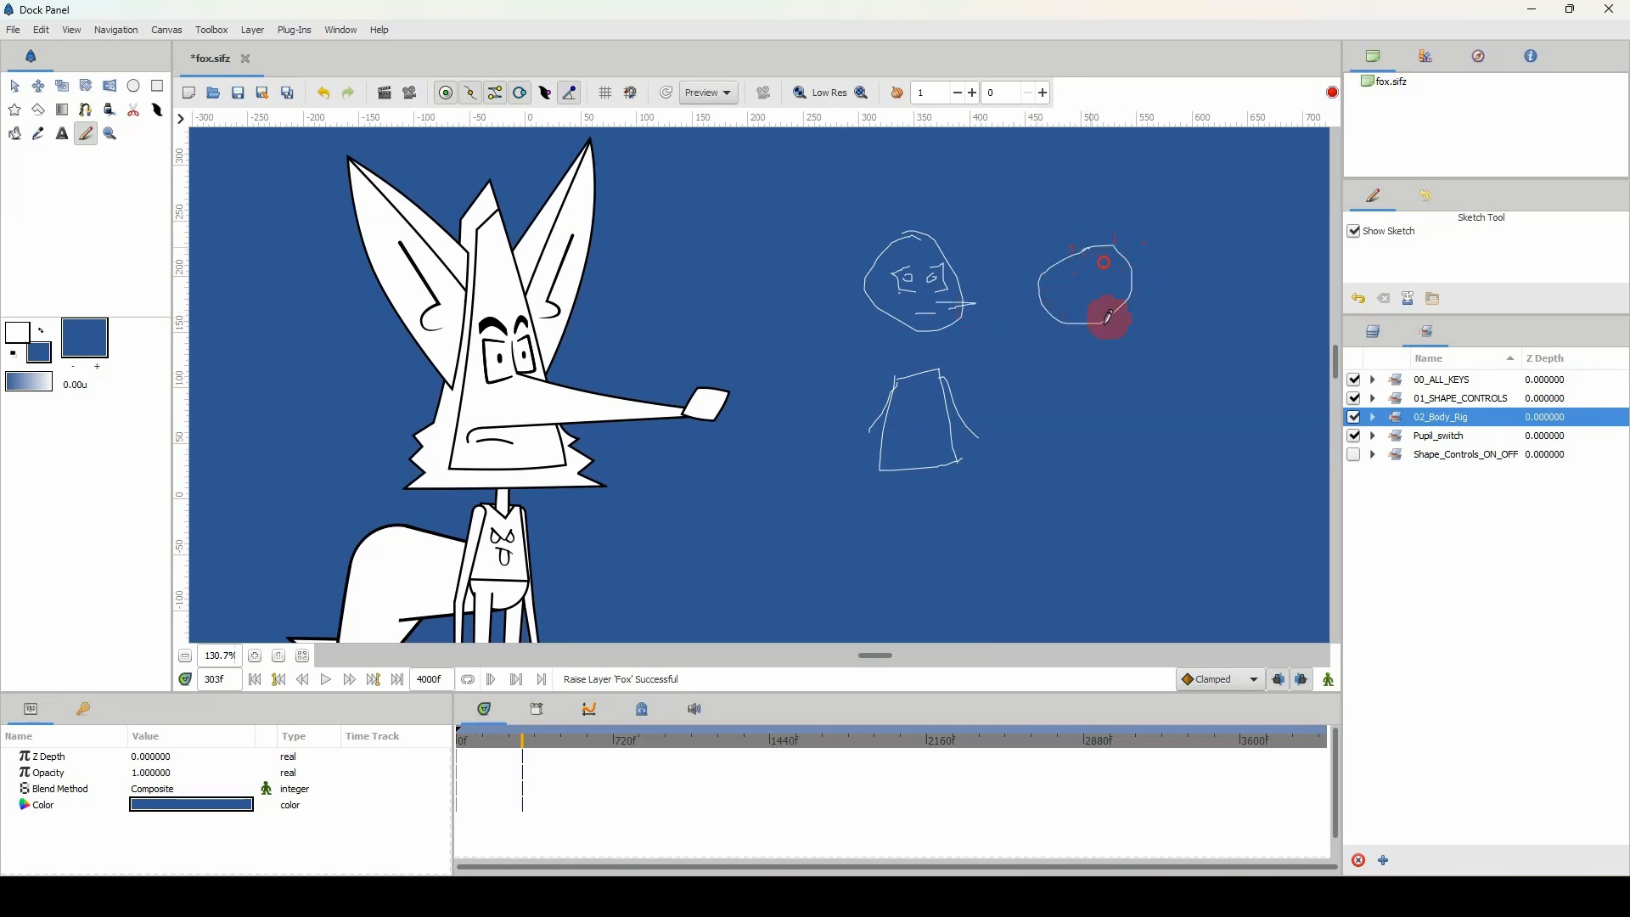
left_click_drag(1117, 350, 1138, 463)
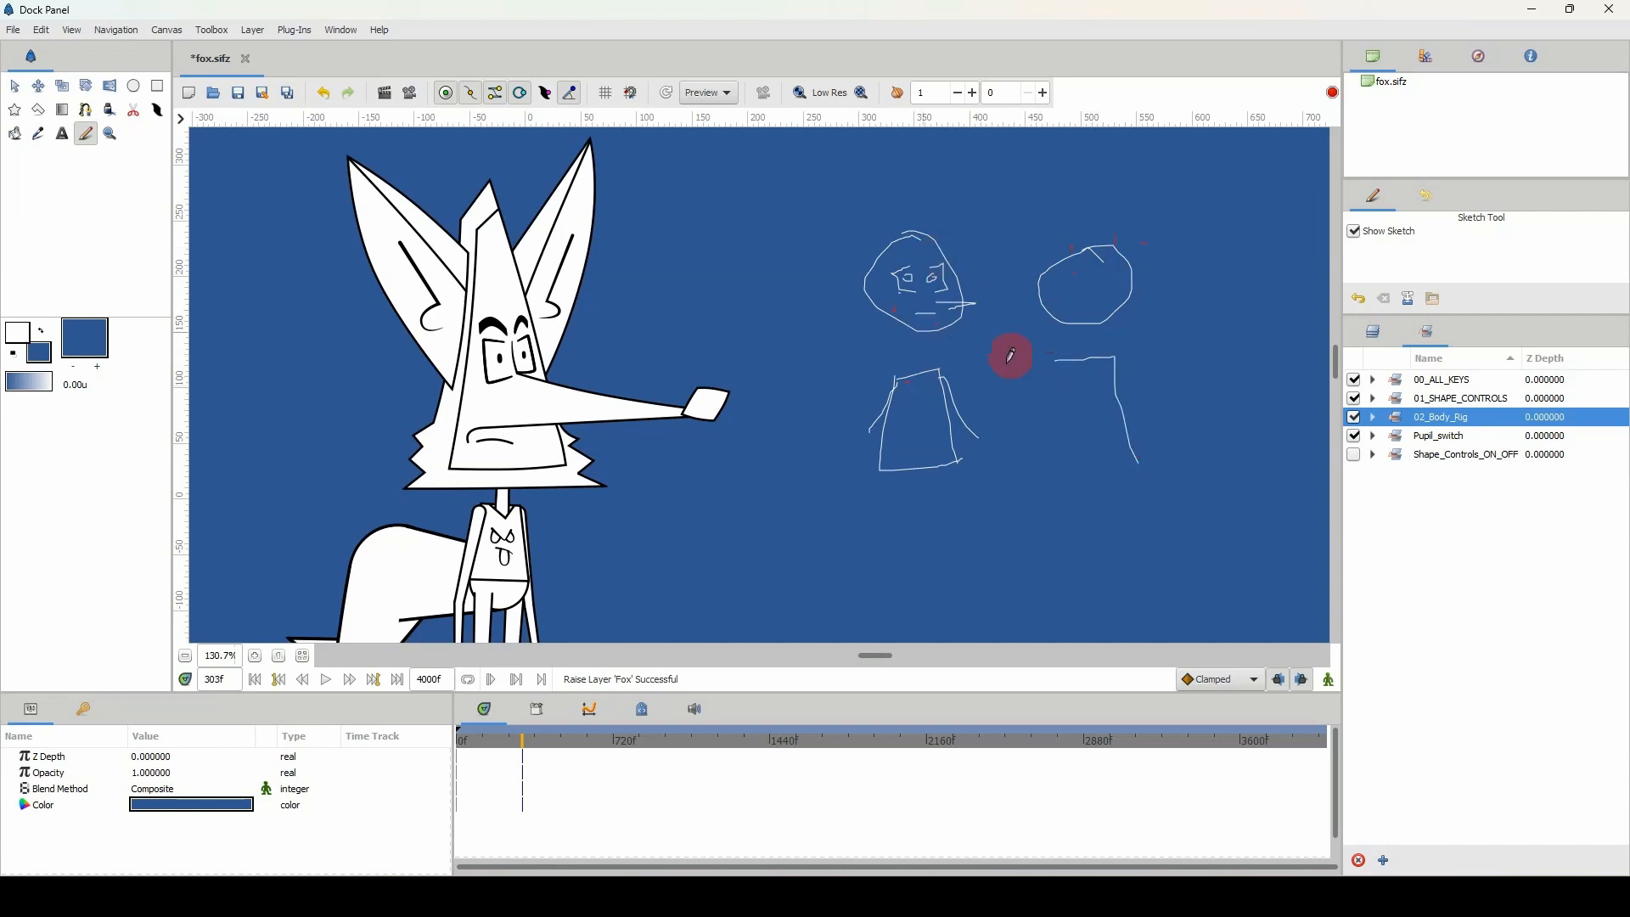
mouse_move(1066, 358)
left_mouse_down()
mouse_move(1048, 463)
mouse_move(1138, 463)
left_mouse_up()
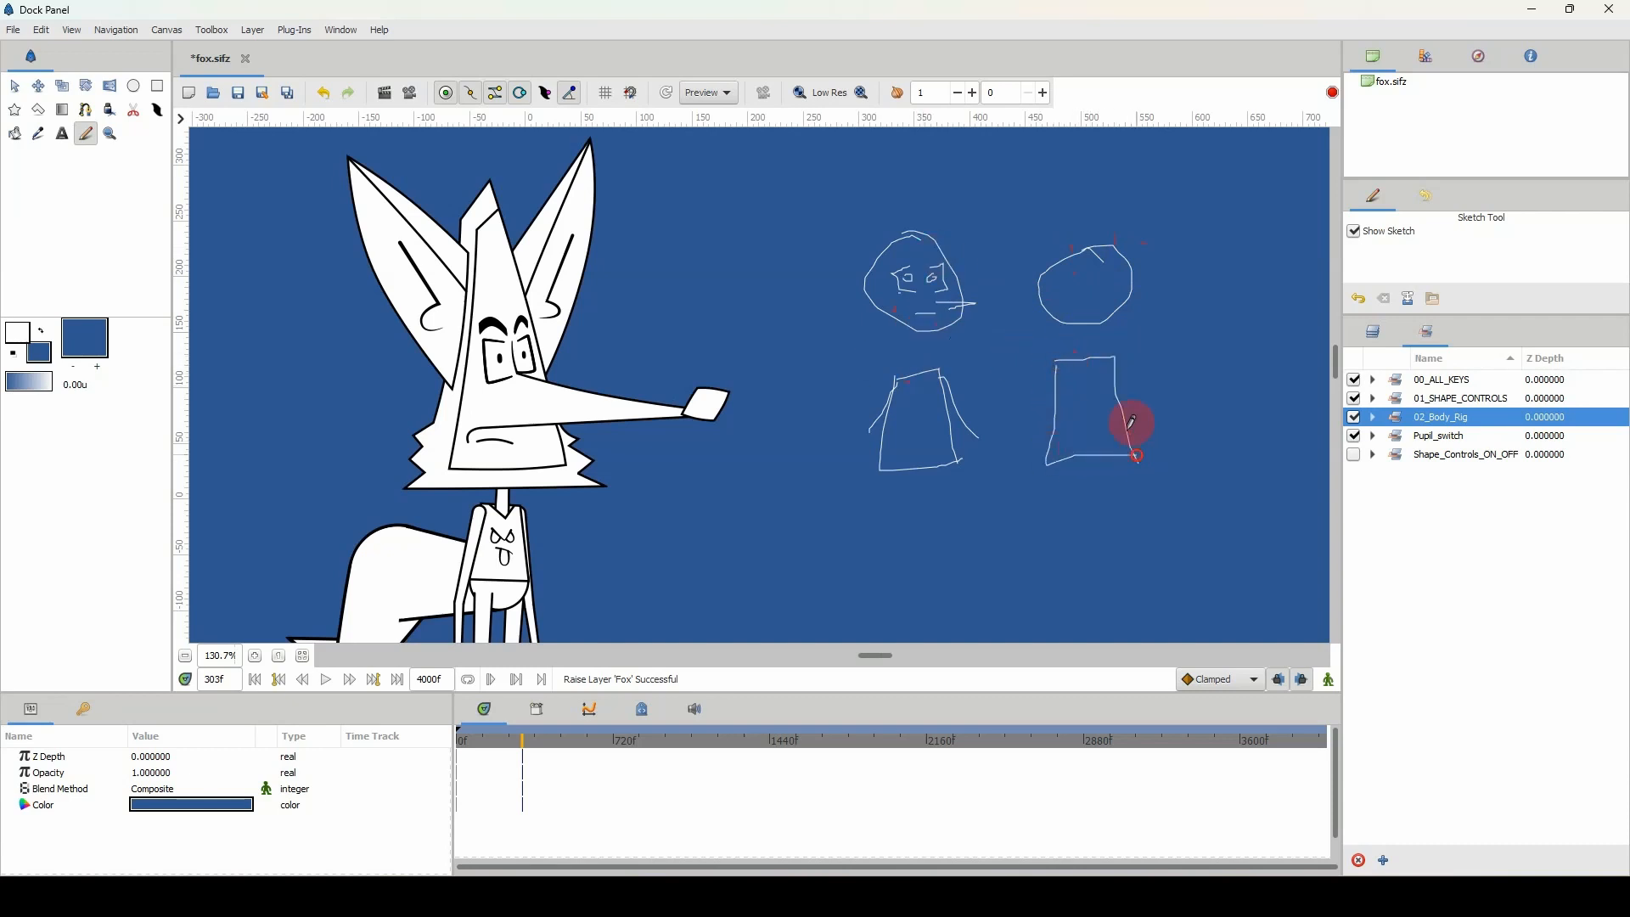
mouse_move(1059, 358)
left_mouse_down()
mouse_move(1020, 418)
mouse_move(1092, 407)
left_mouse_up()
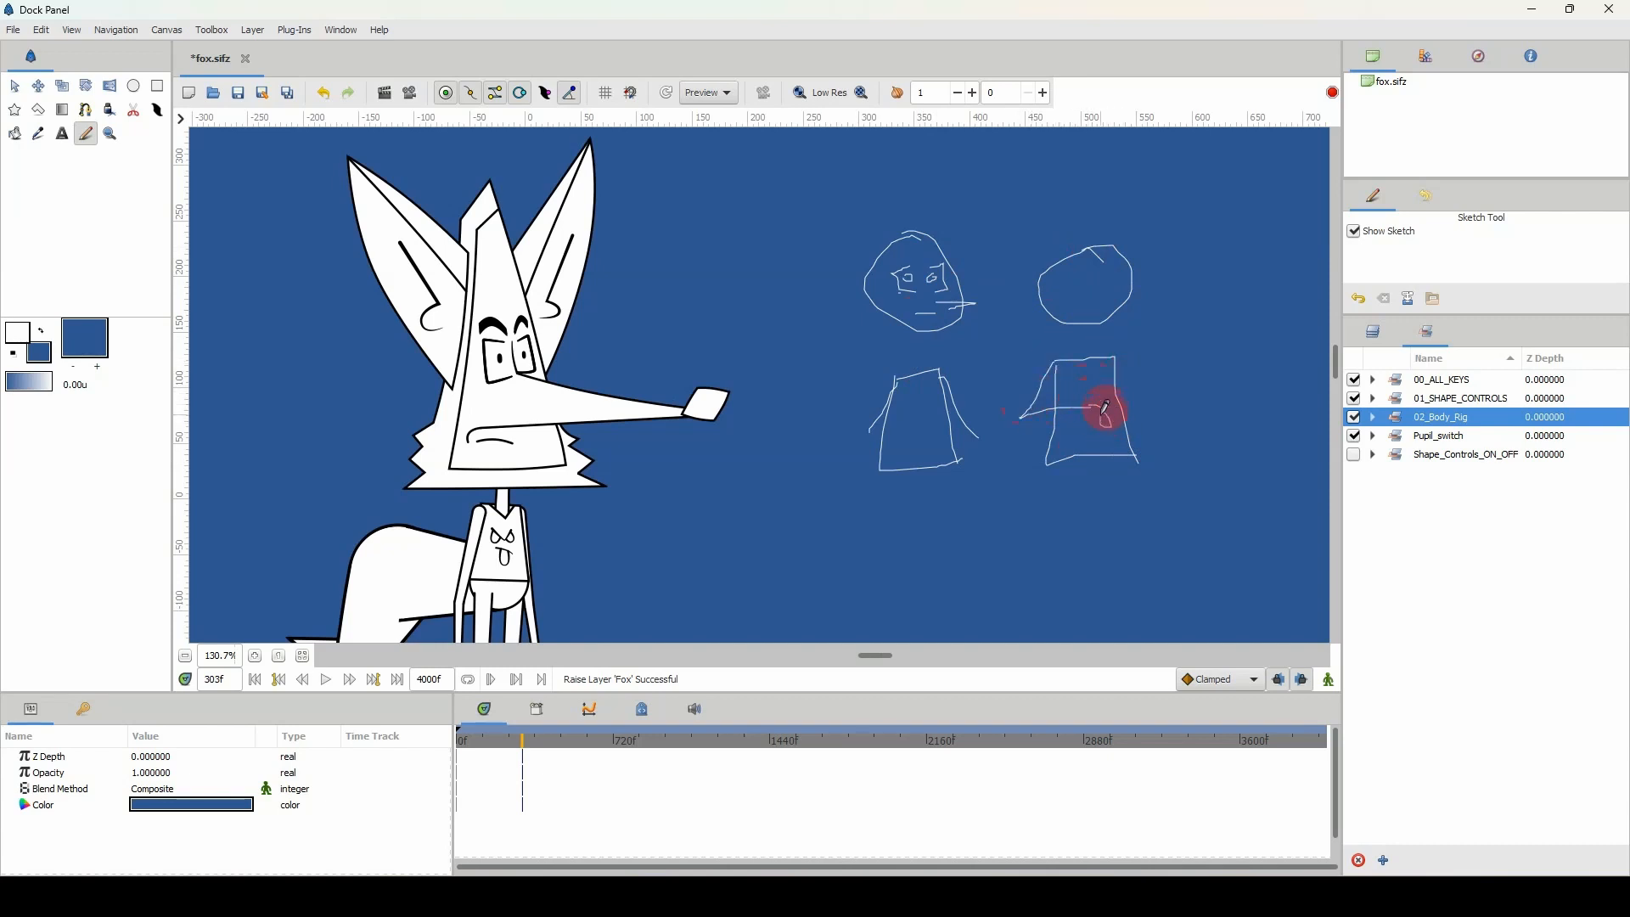
mouse_move(1104, 409)
left_mouse_down()
mouse_move(1117, 355)
mouse_move(1159, 375)
left_mouse_up()
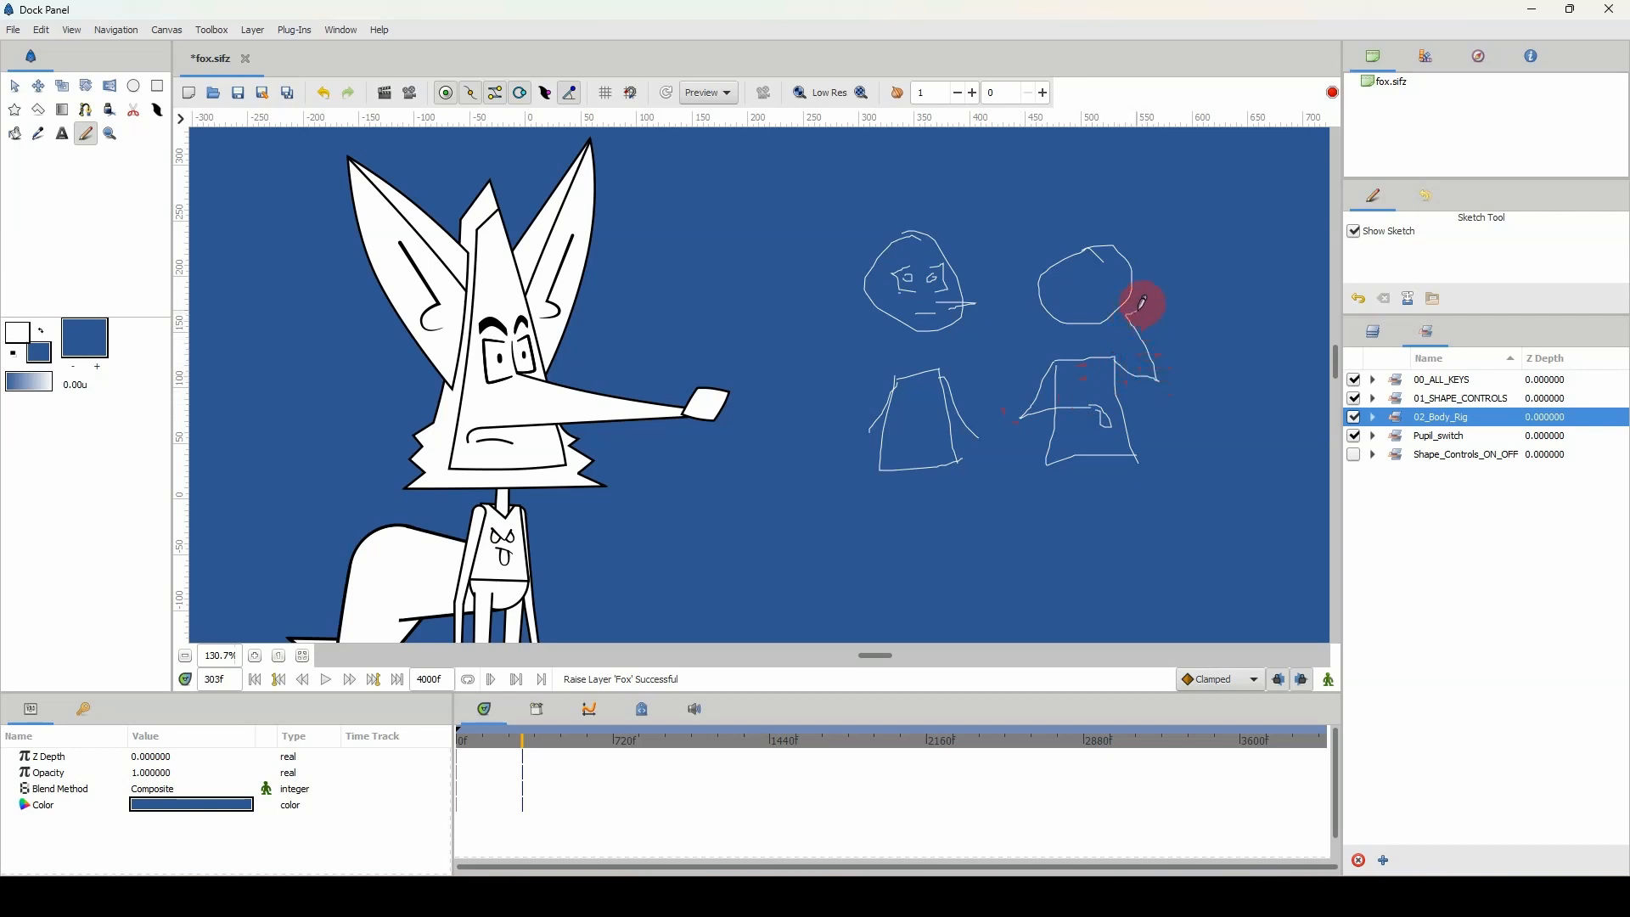
- Add the raised hand, eyes and other facial details to the second sketched figure
mouse_move(1130, 307)
left_mouse_down()
mouse_move(1113, 276)
mouse_move(1064, 275)
left_mouse_up()
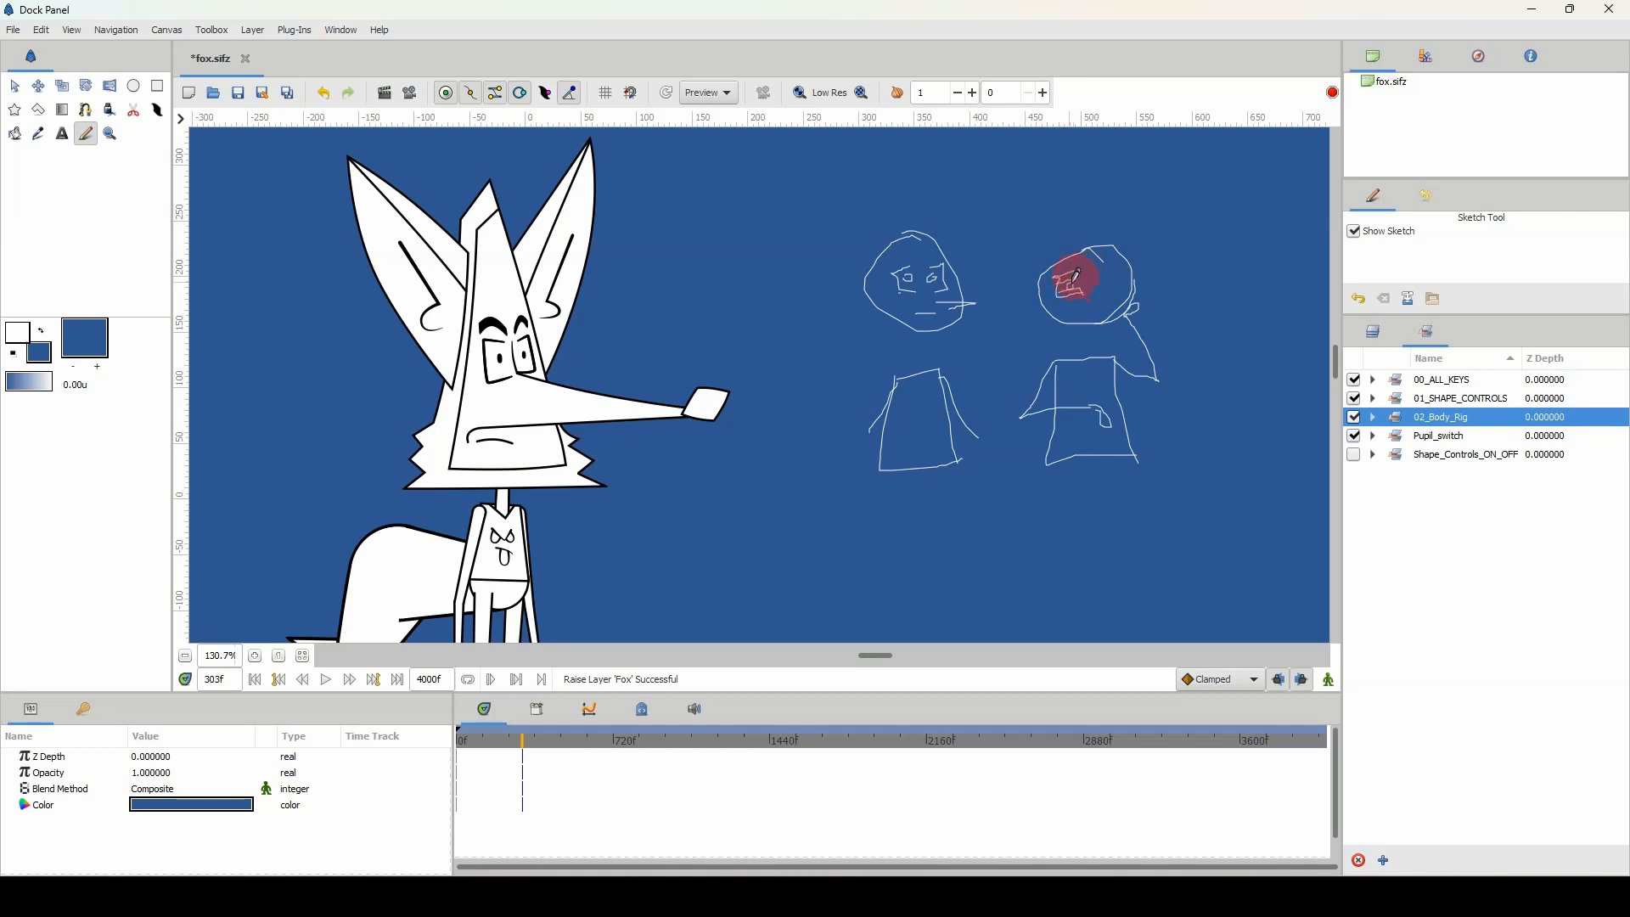
left_click_drag(1074, 277, 1125, 274)
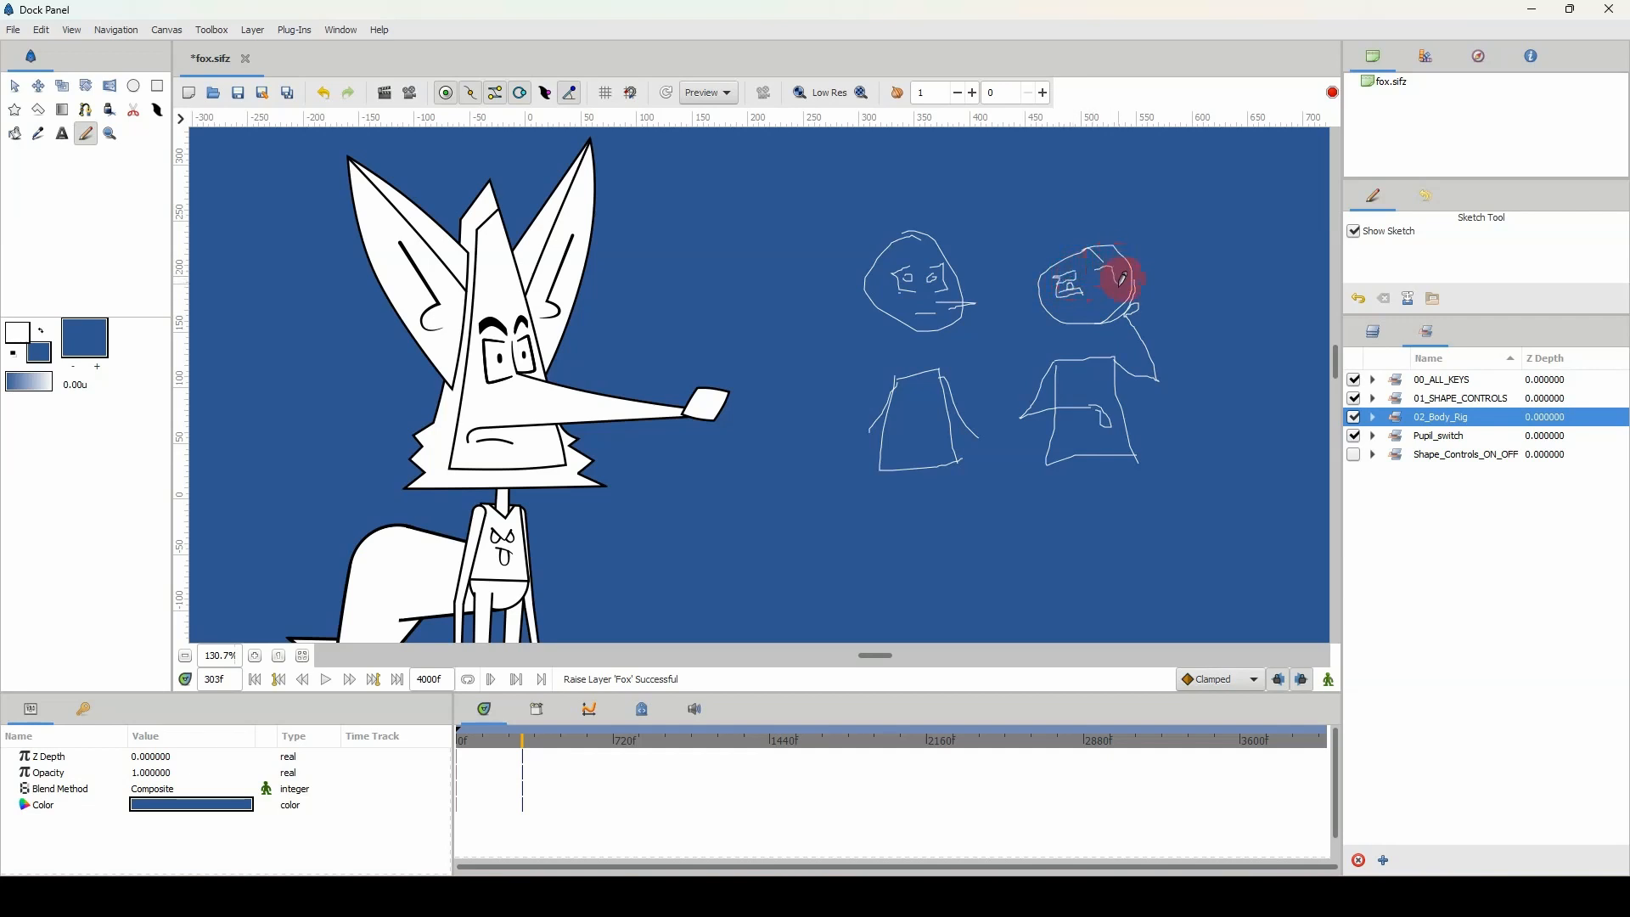
left_click_drag(1100, 276, 1107, 273)
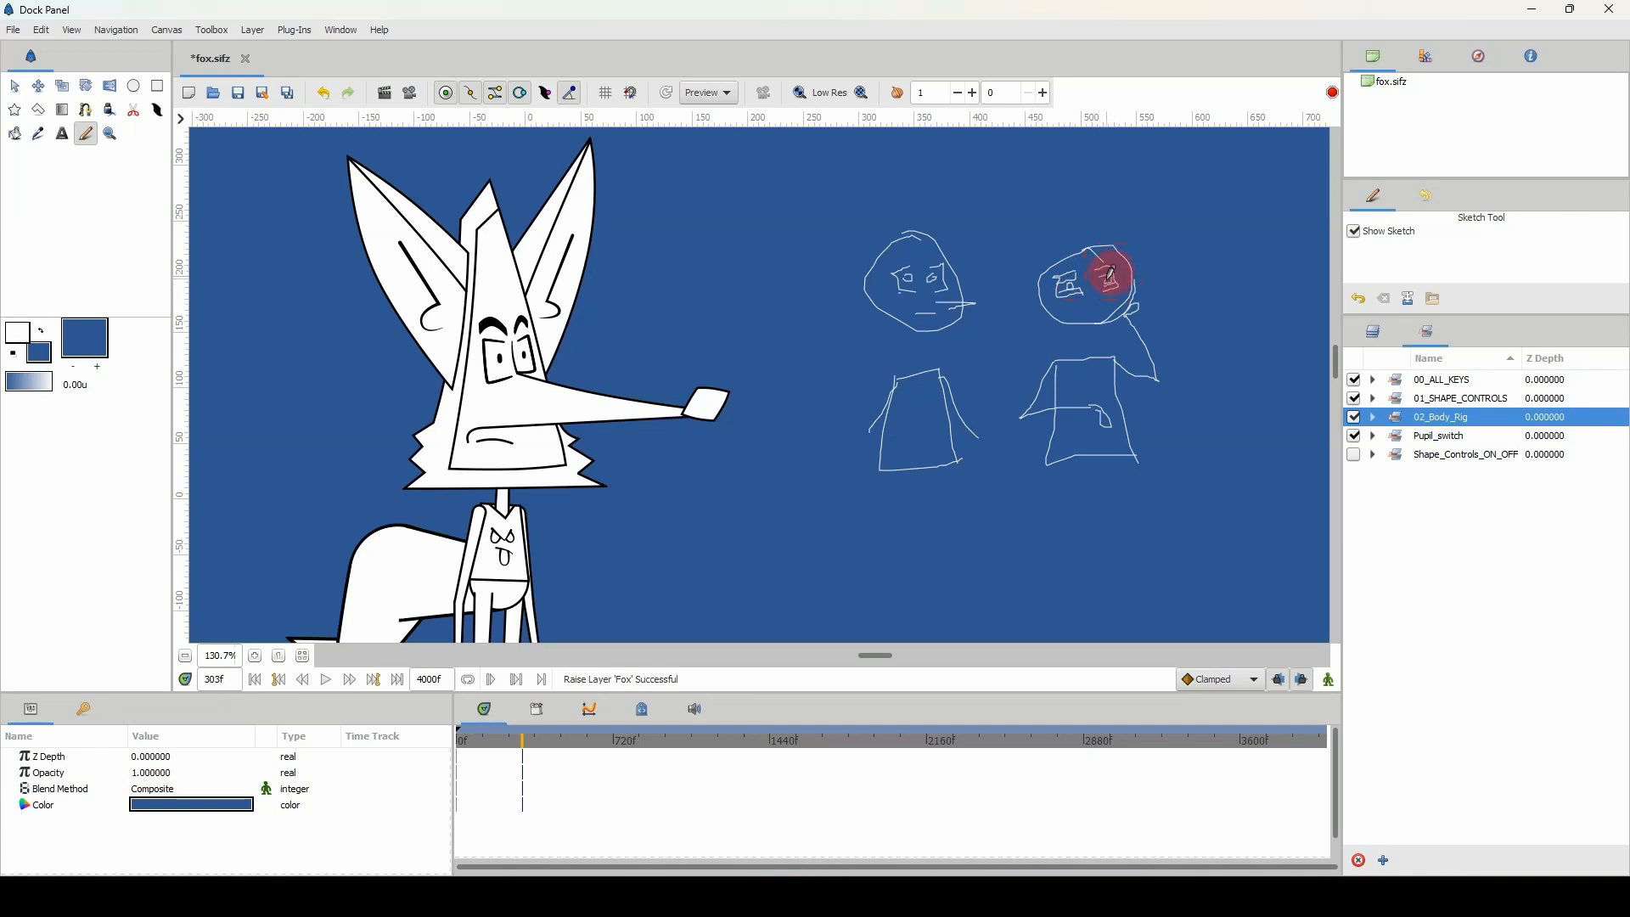
mouse_move(1110, 272)
left_mouse_down()
mouse_move(1108, 304)
mouse_move(1106, 288)
left_mouse_up()
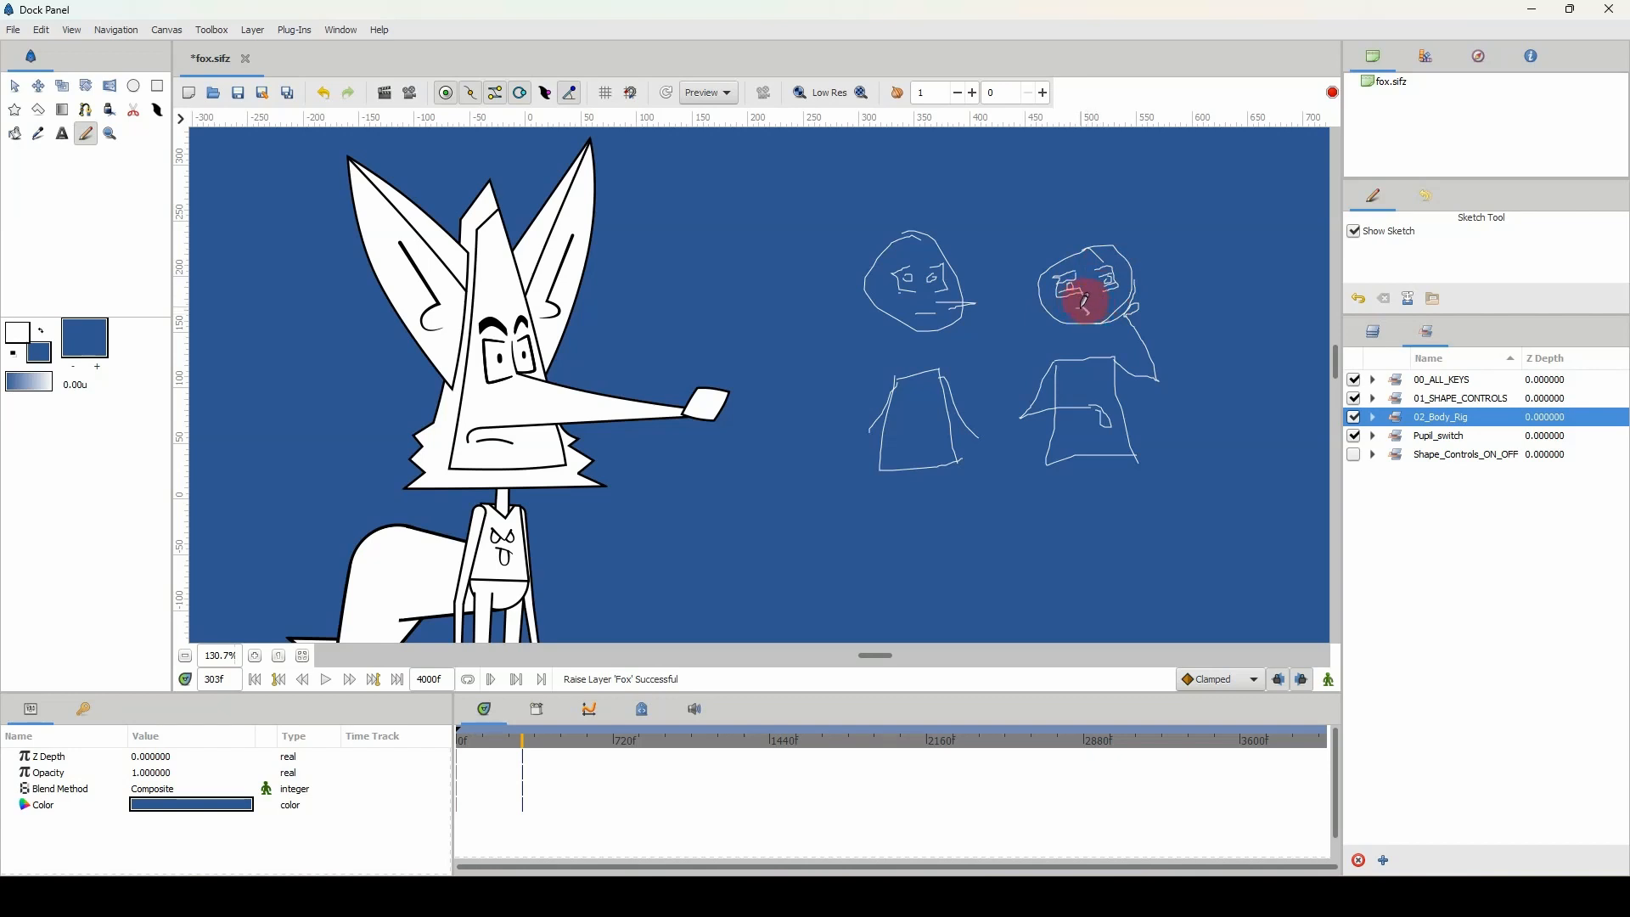
mouse_move(1086, 301)
left_mouse_down()
mouse_move(1084, 320)
mouse_move(1136, 289)
mouse_move(1098, 297)
mouse_move(1082, 260)
left_mouse_up()
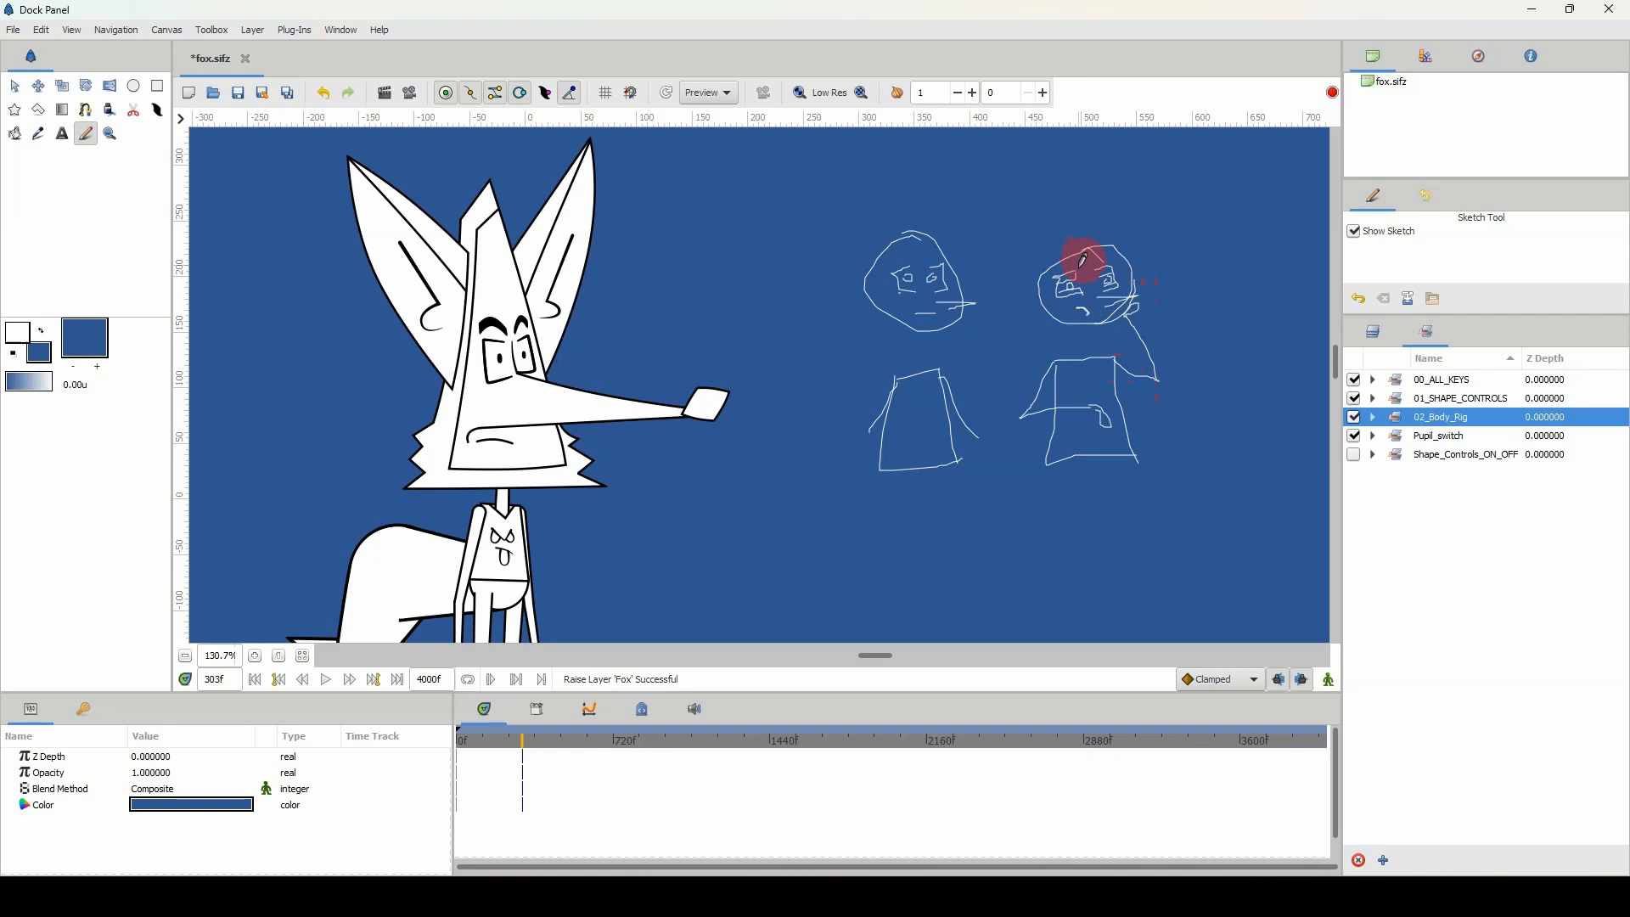
- Clear all sketch strokes from the canvas and switch to the Transform tool
left_click(1384, 298)
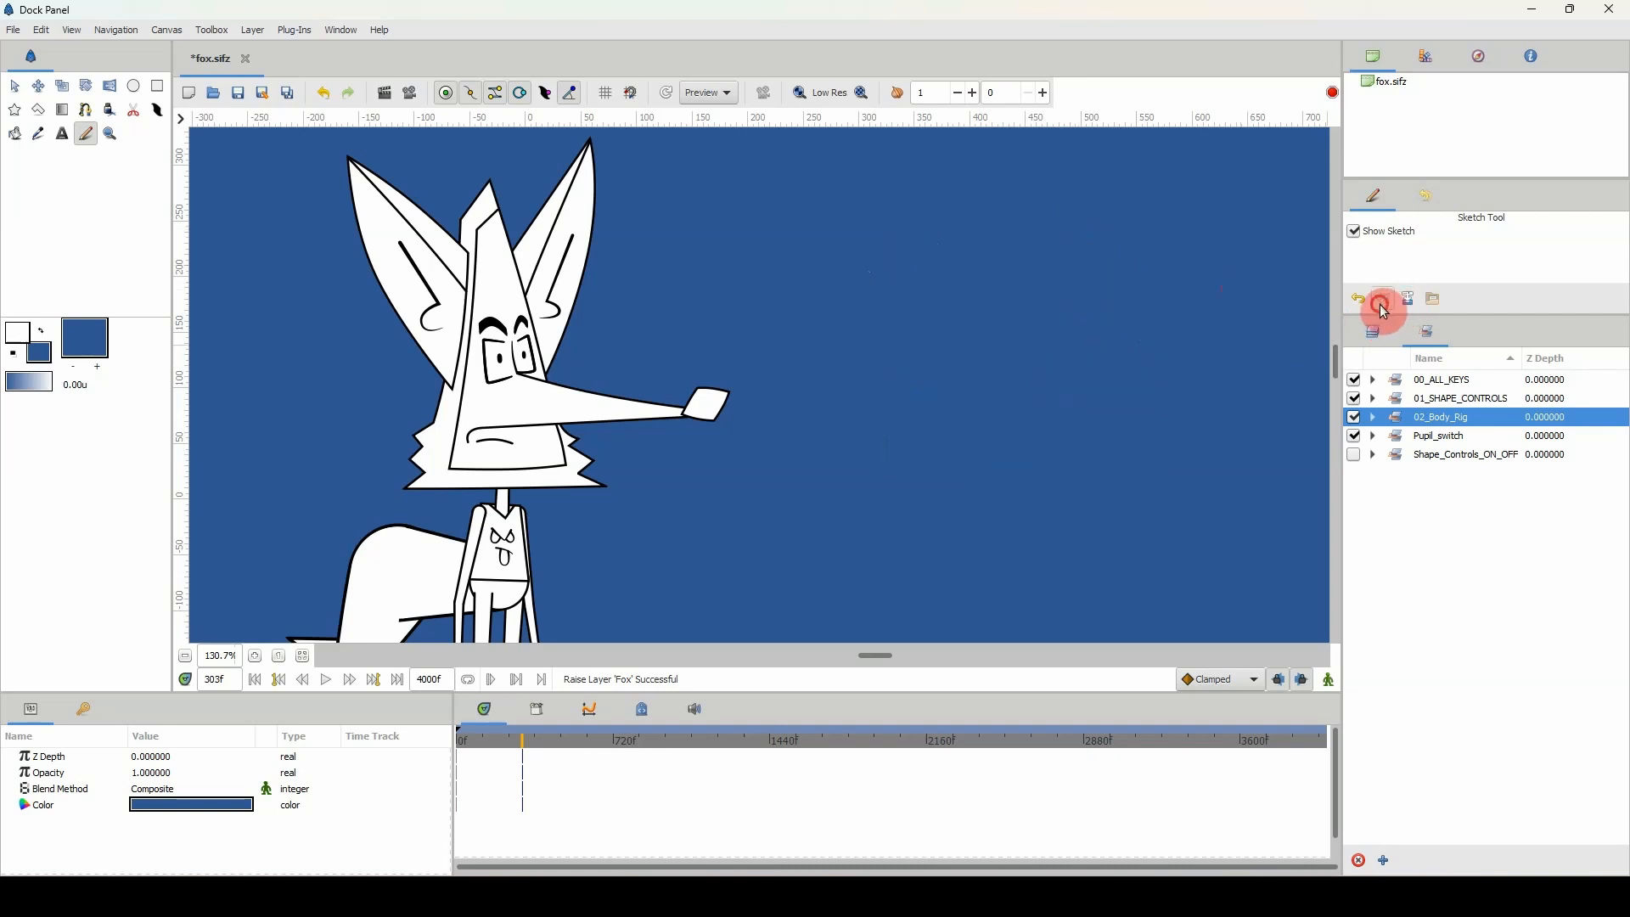
left_click(15, 86)
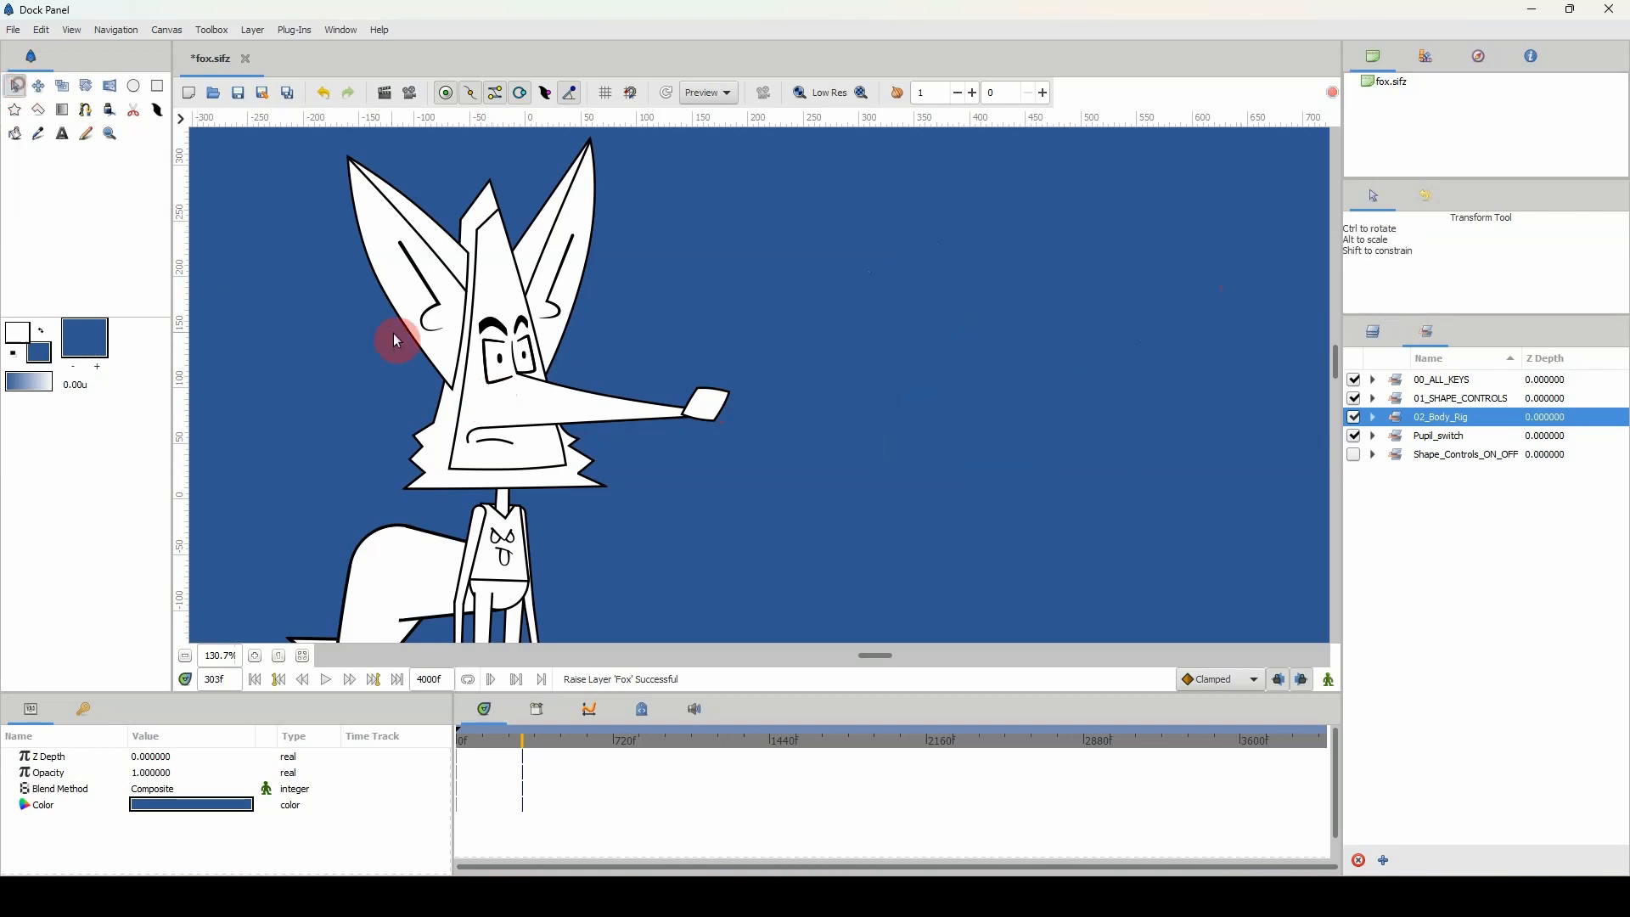
left_click_drag(407, 345, 723, 443)
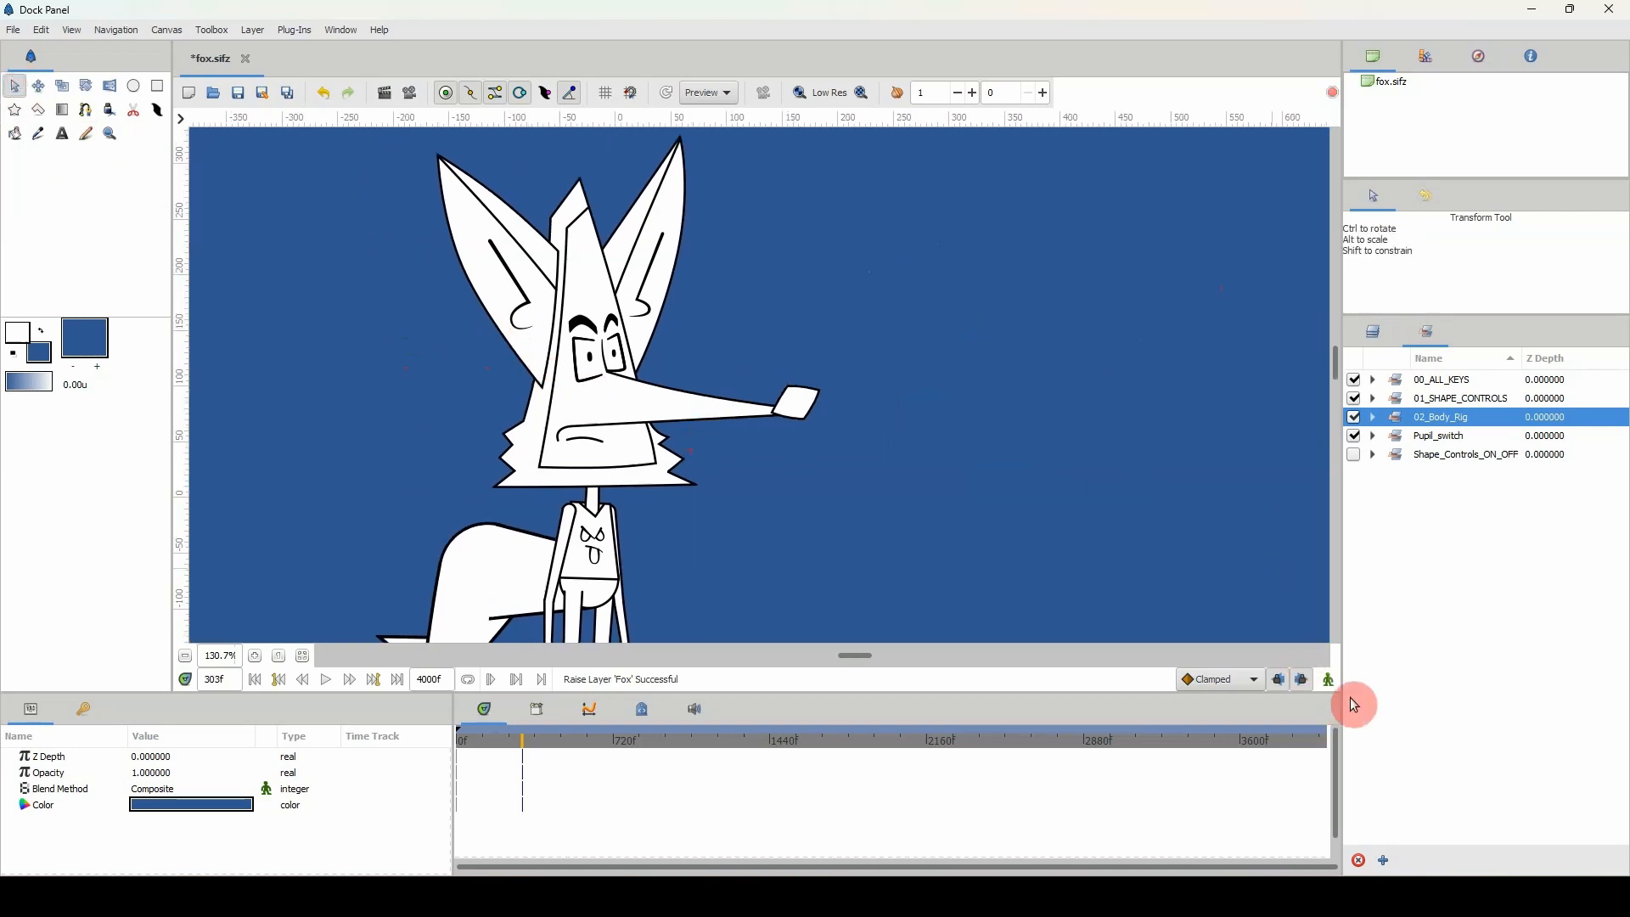
- Turn on animation mode and delete the existing keyframe at frame 0
left_click(1329, 679)
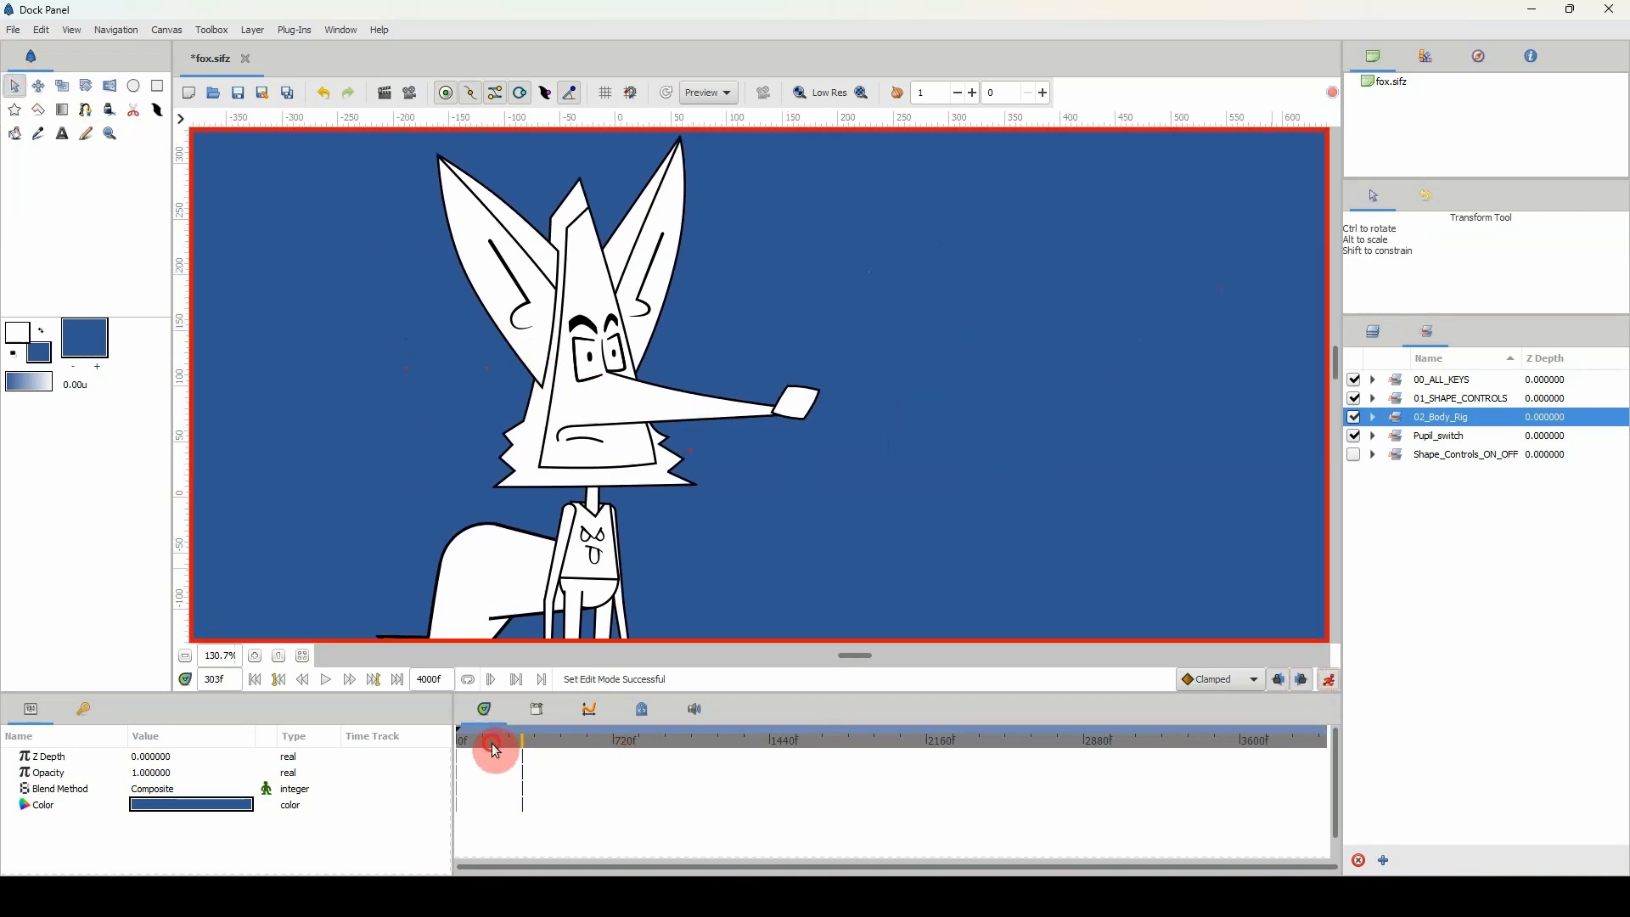
left_click_drag(491, 745, 482, 747)
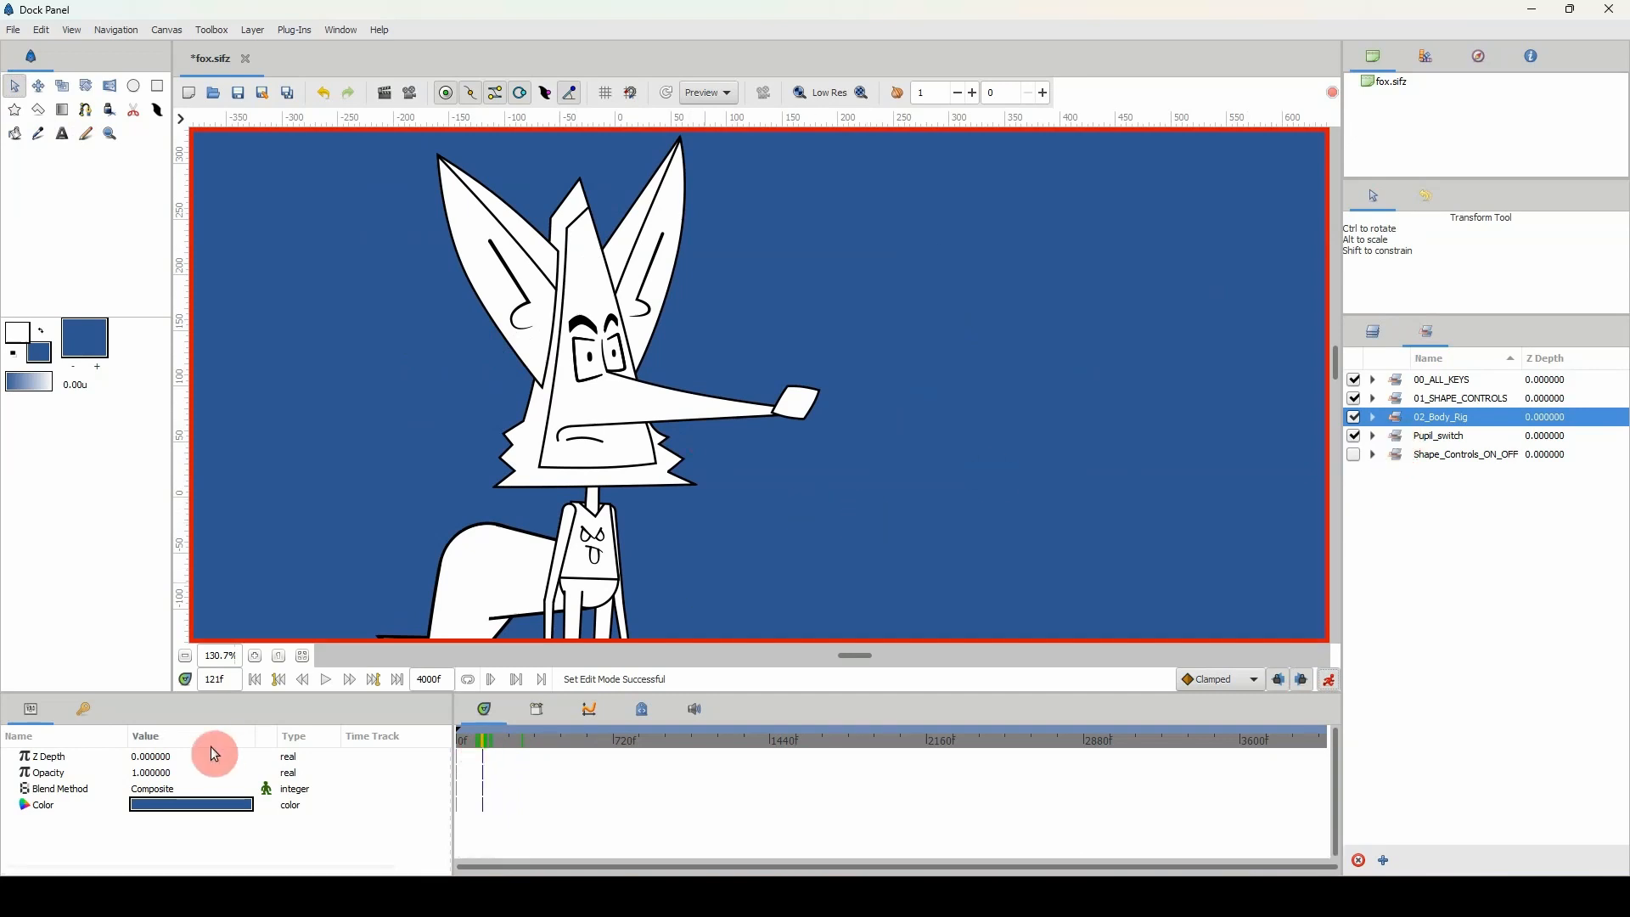
left_click(84, 709)
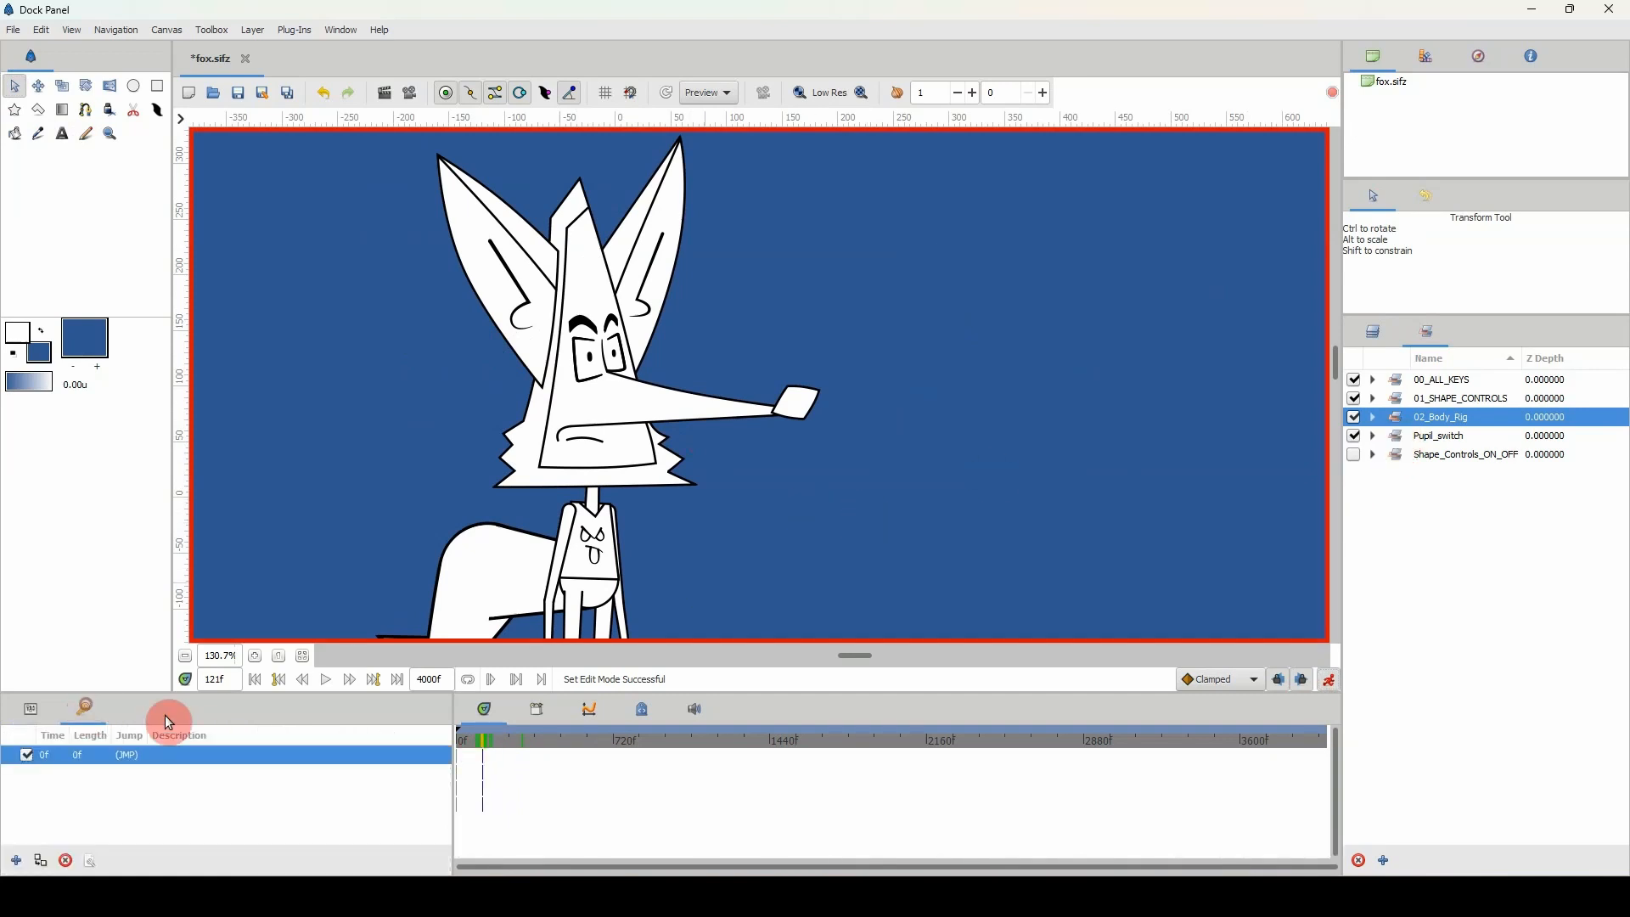
left_click(66, 860)
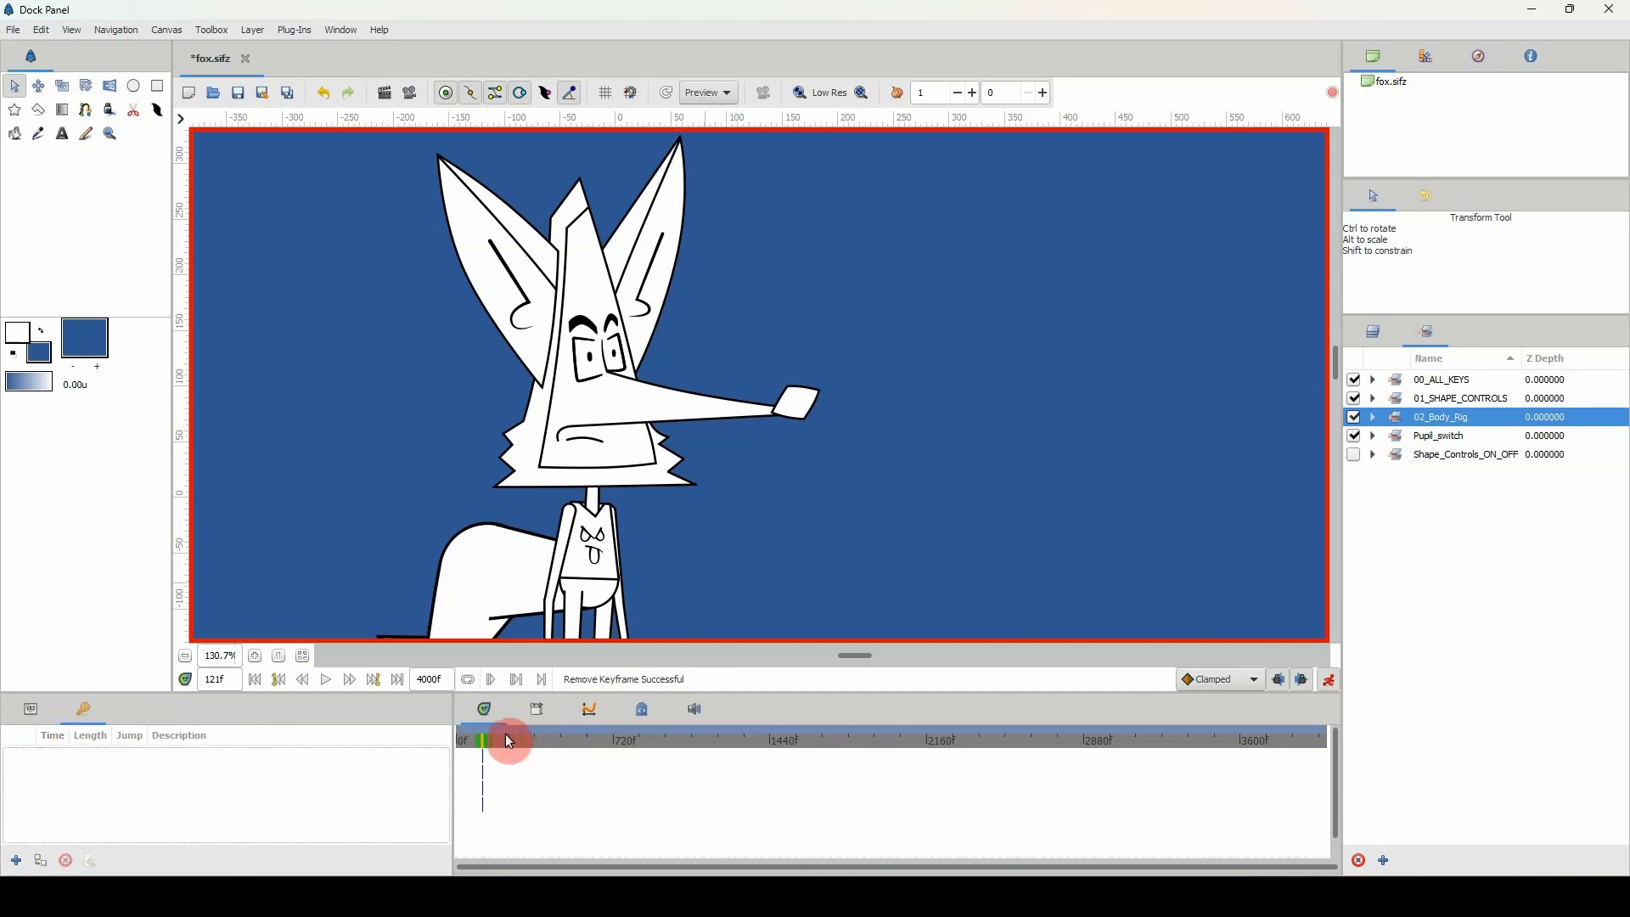
- Add a keyframe at frame 160
left_click_drag(493, 741, 491, 742)
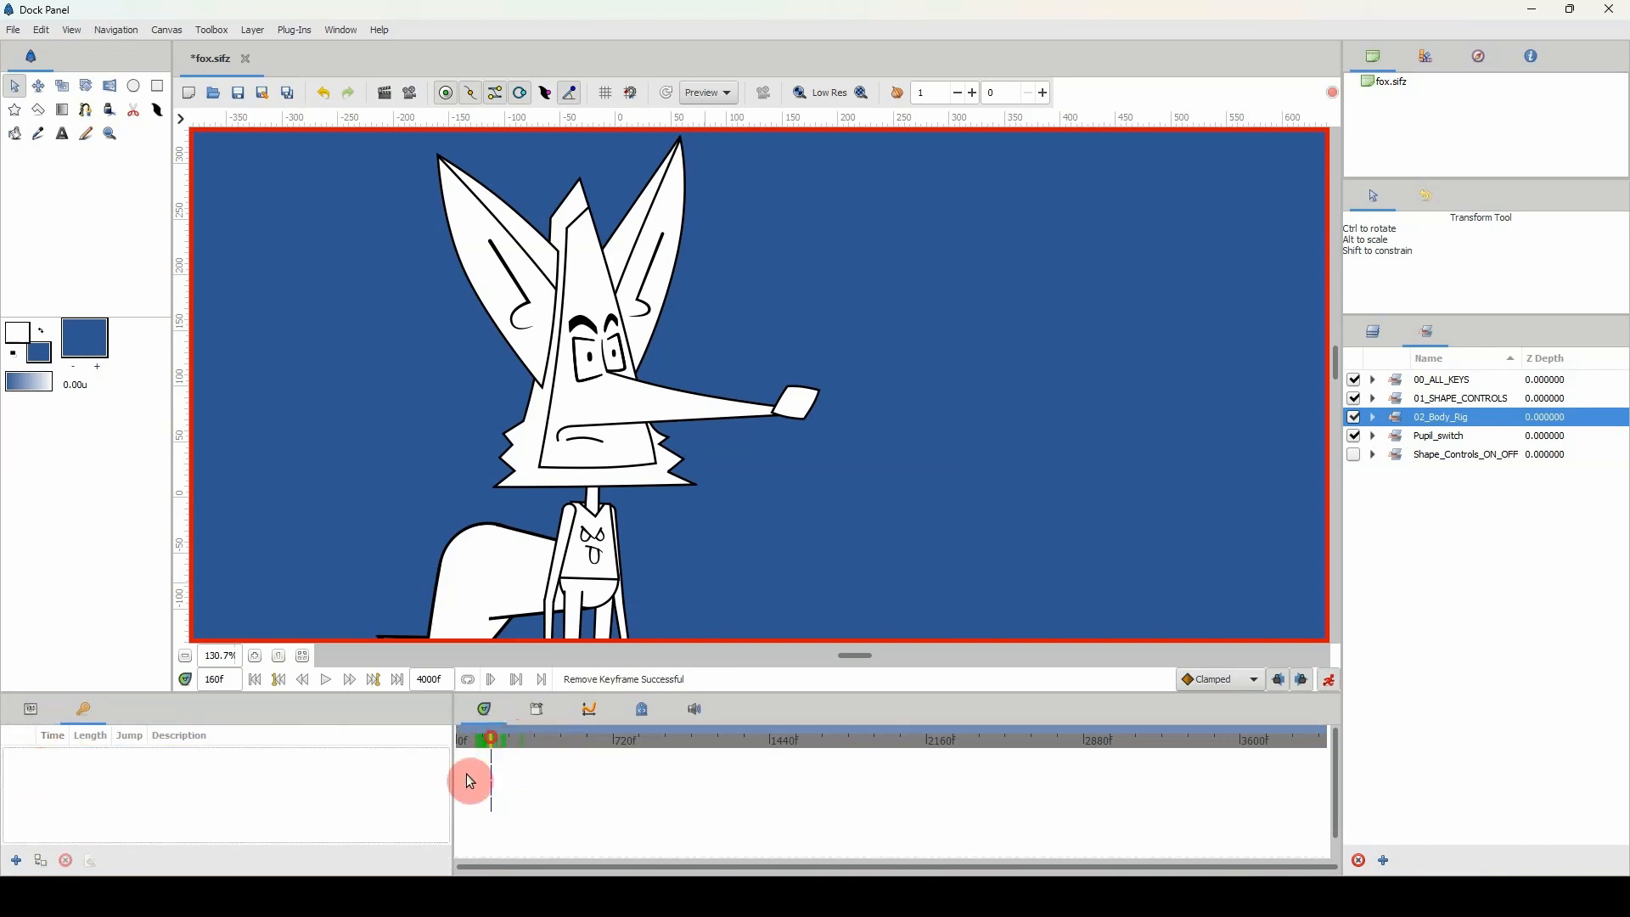
left_click(25, 861)
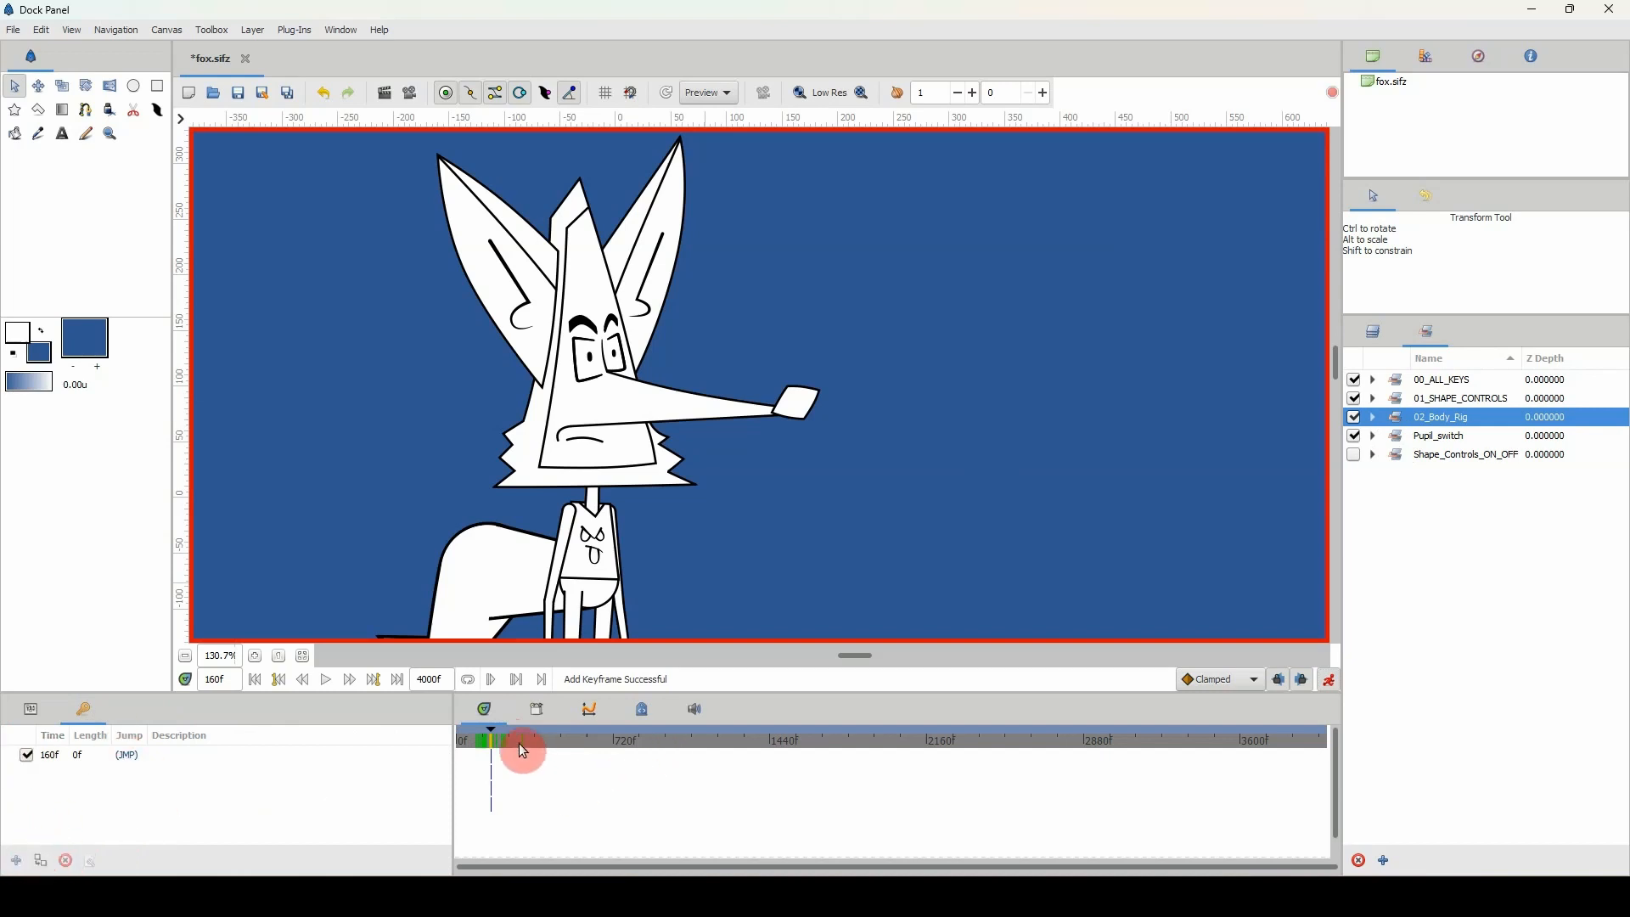
- Move the current time to frame 460
left_click_drag(775, 540, 691, 506)
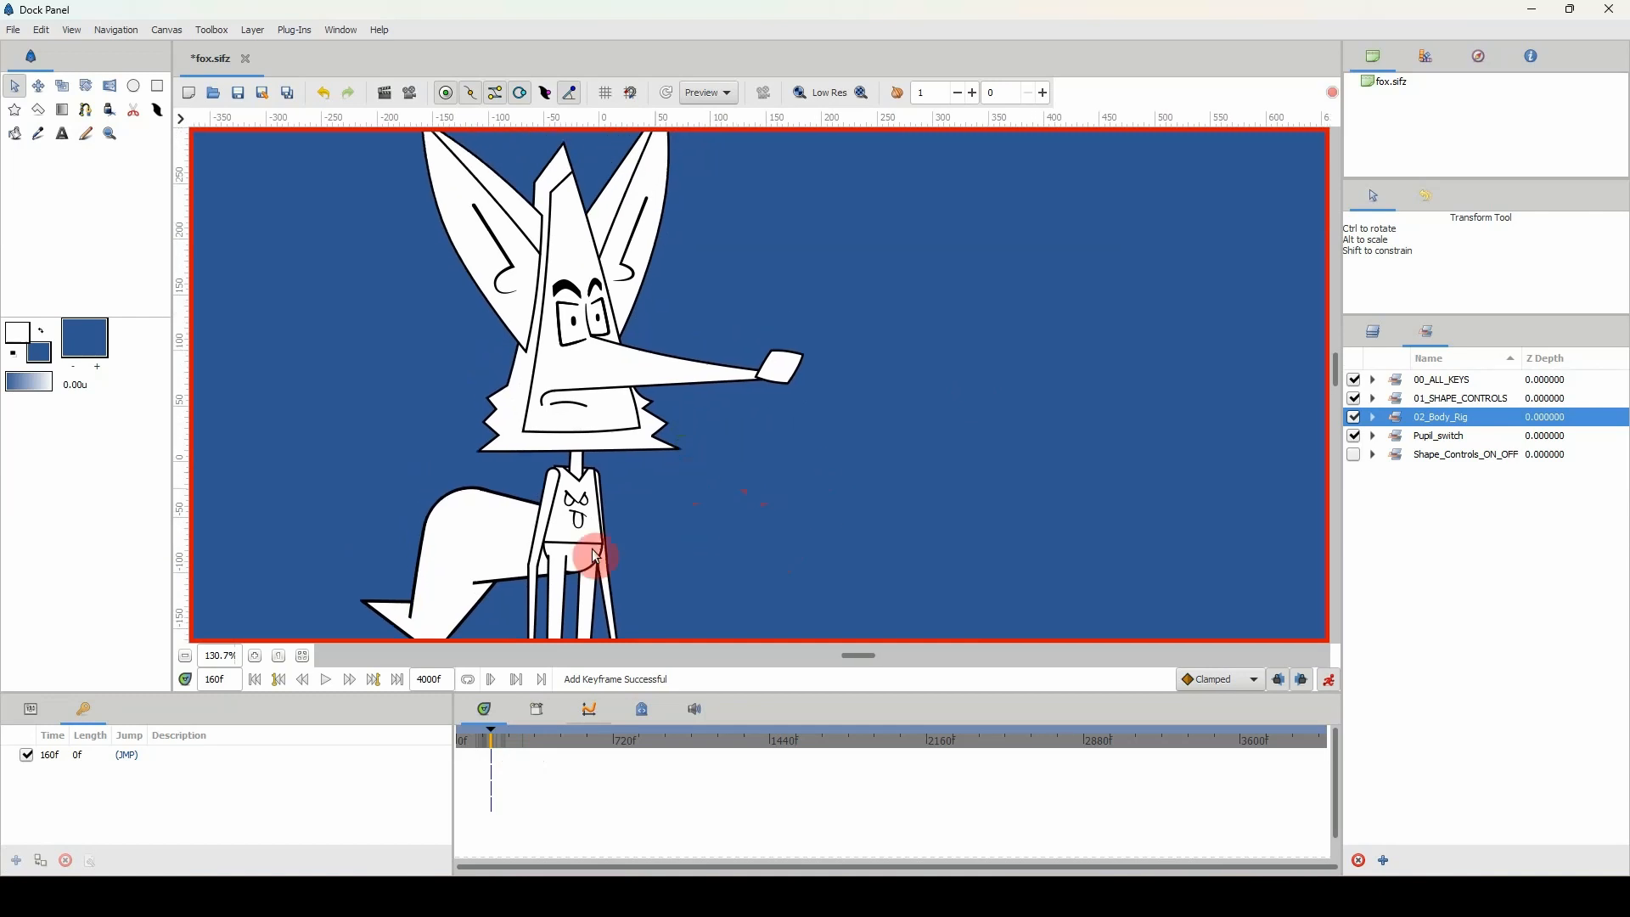
left_click(502, 740)
left_click_drag(516, 741, 547, 741)
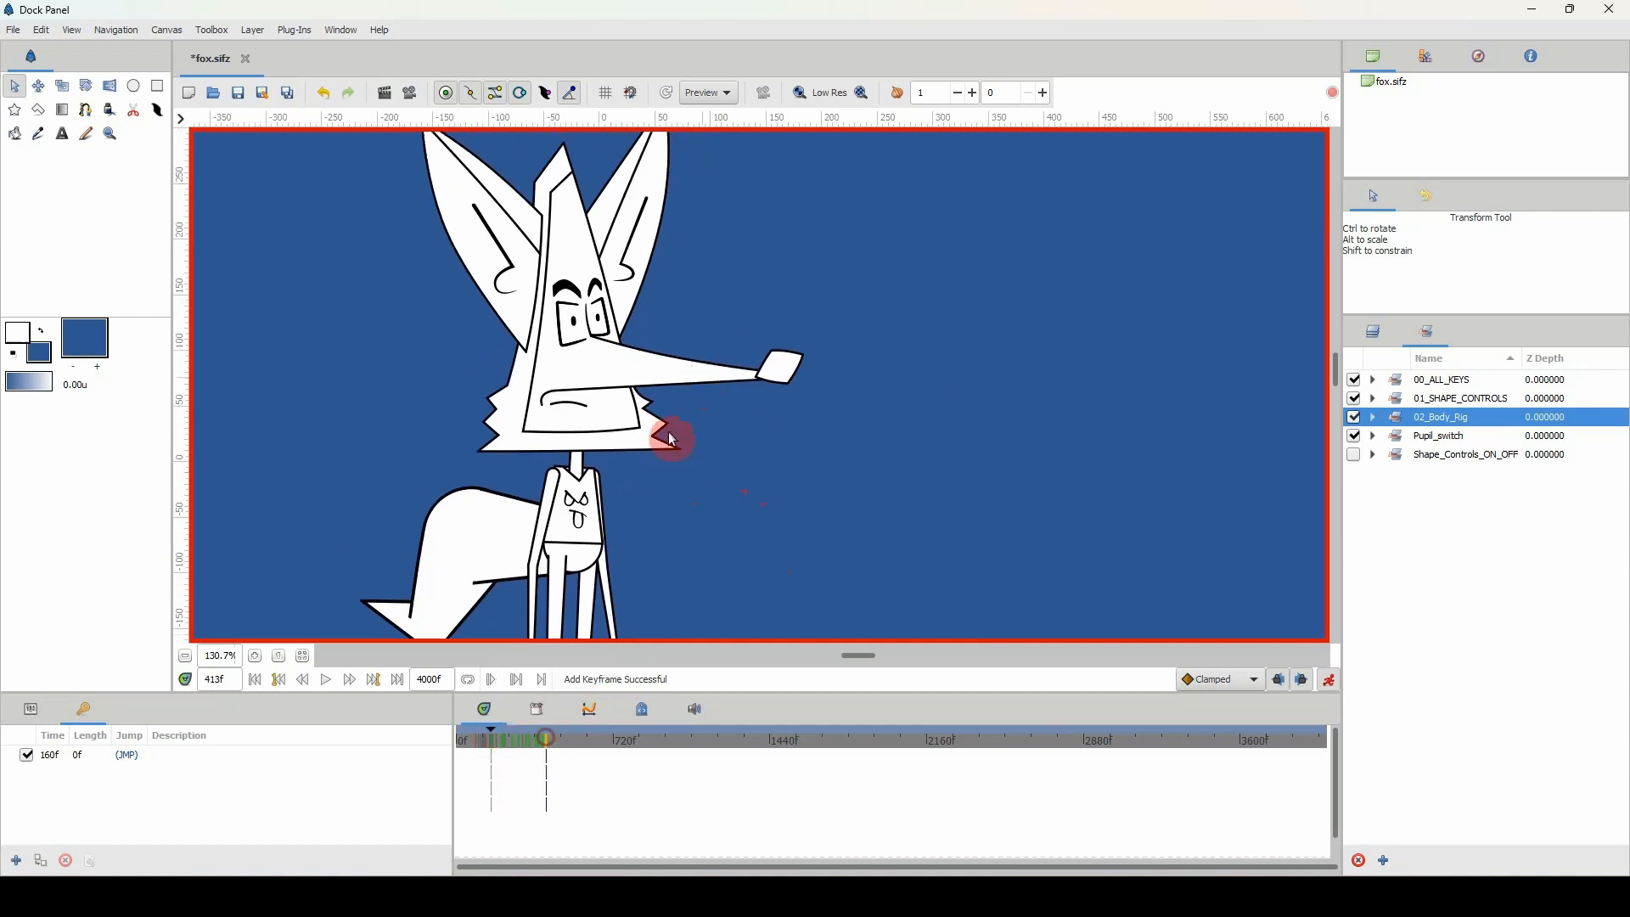
left_click_drag(730, 452, 727, 472)
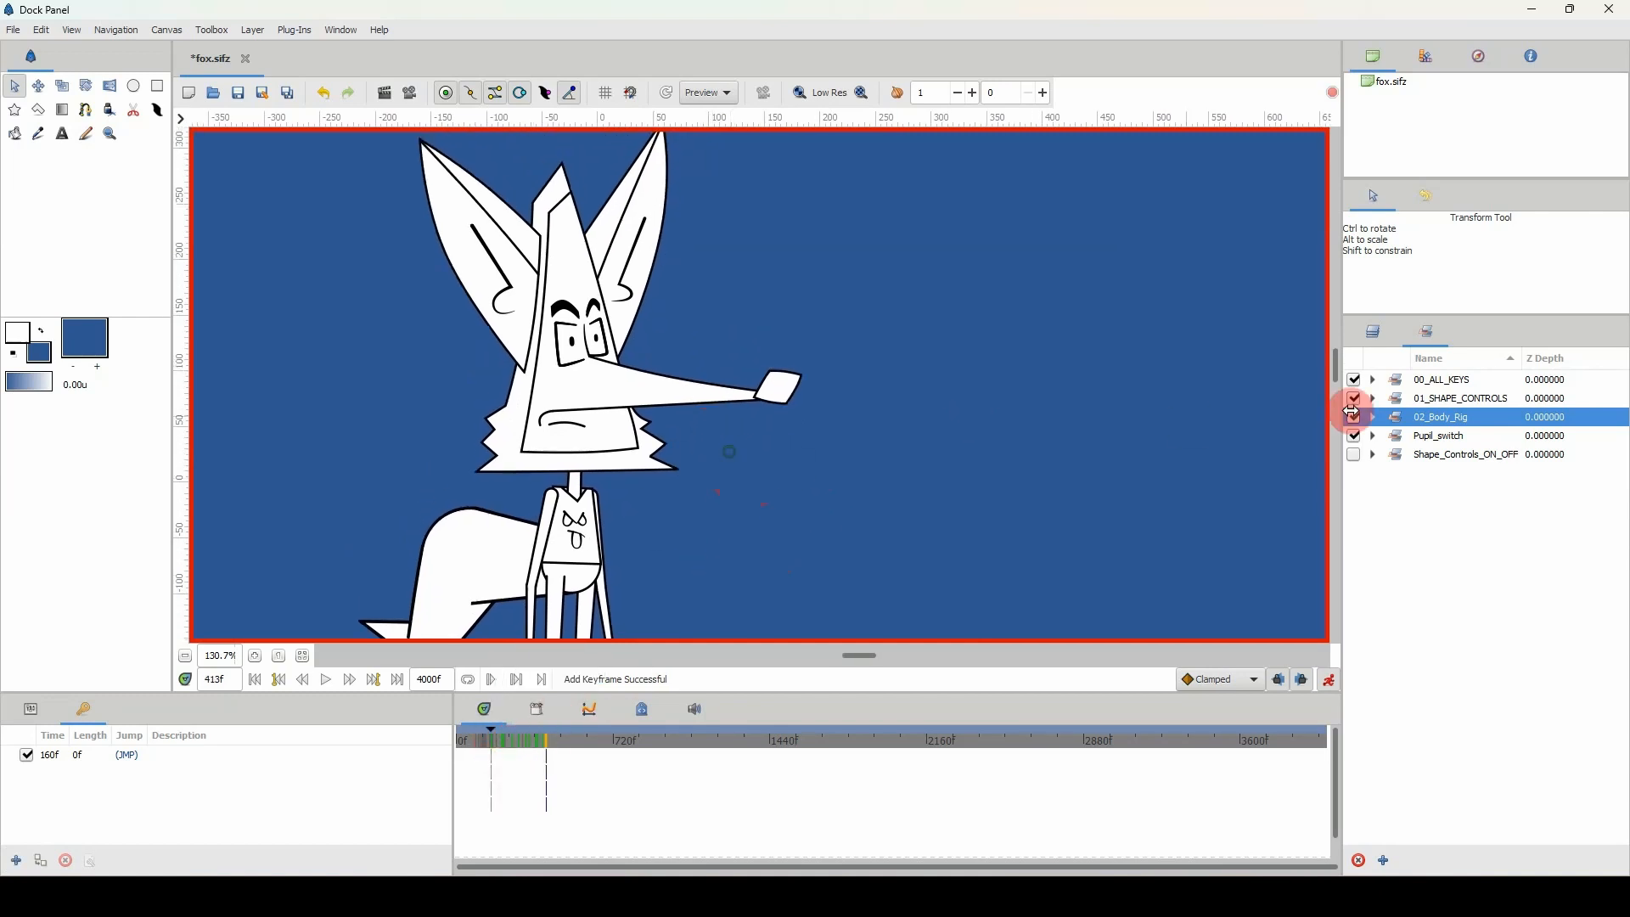
left_click(557, 740)
left_click_drag(558, 530, 543, 502)
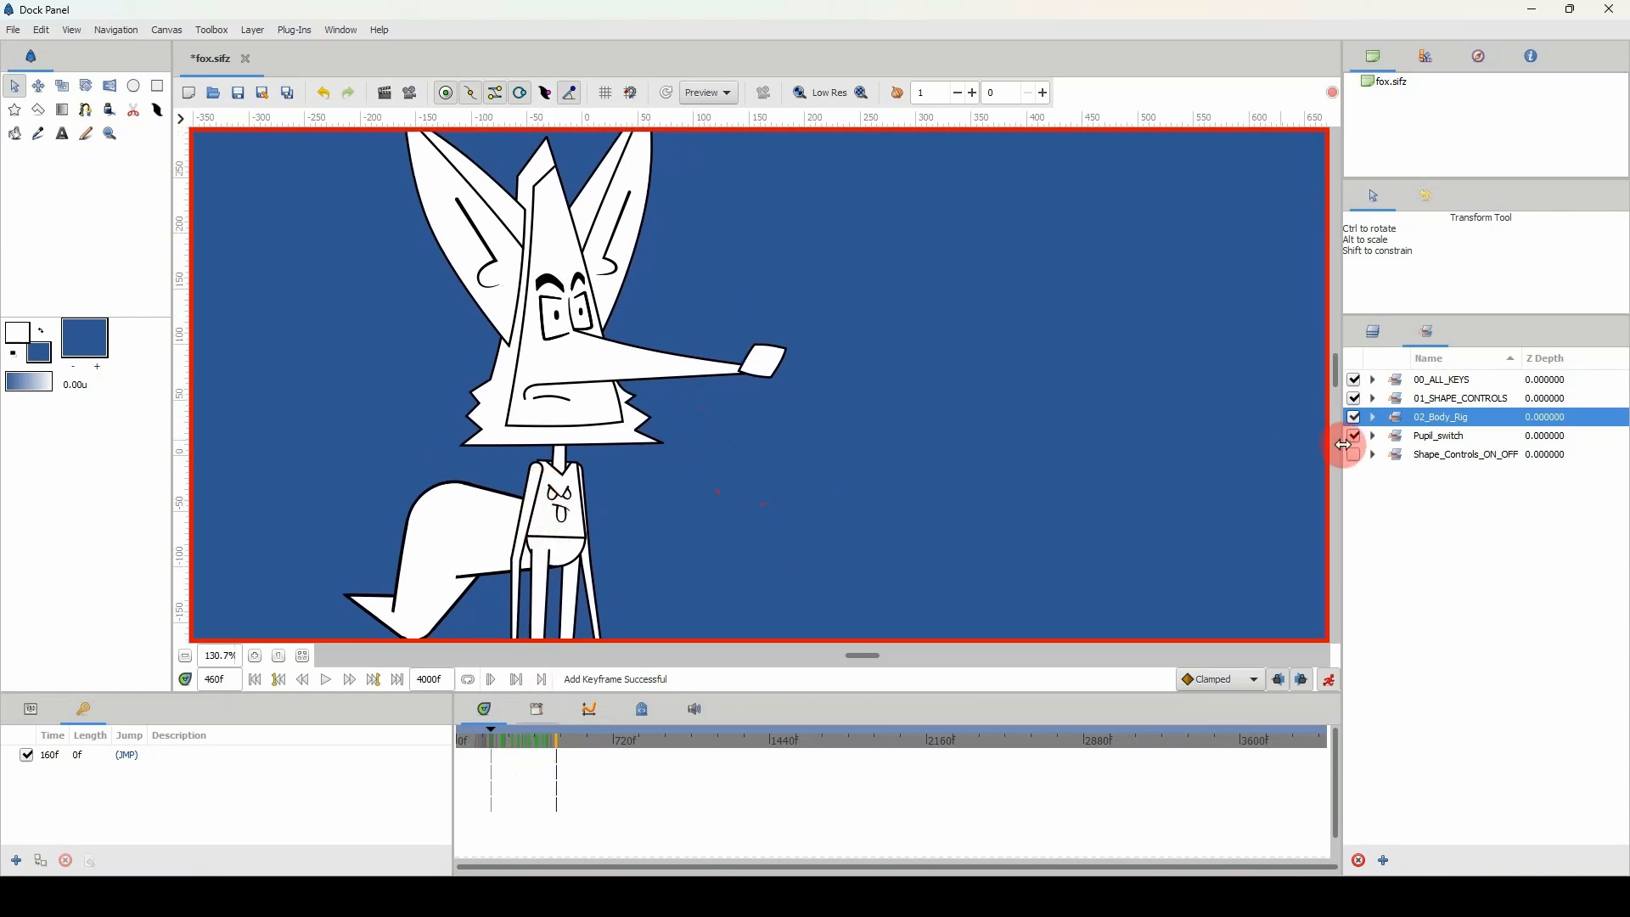
- Select the 02_Body_Rig layer to show its bone handles and hide the position handles
left_click(1403, 424)
left_click_drag(729, 465, 675, 393)
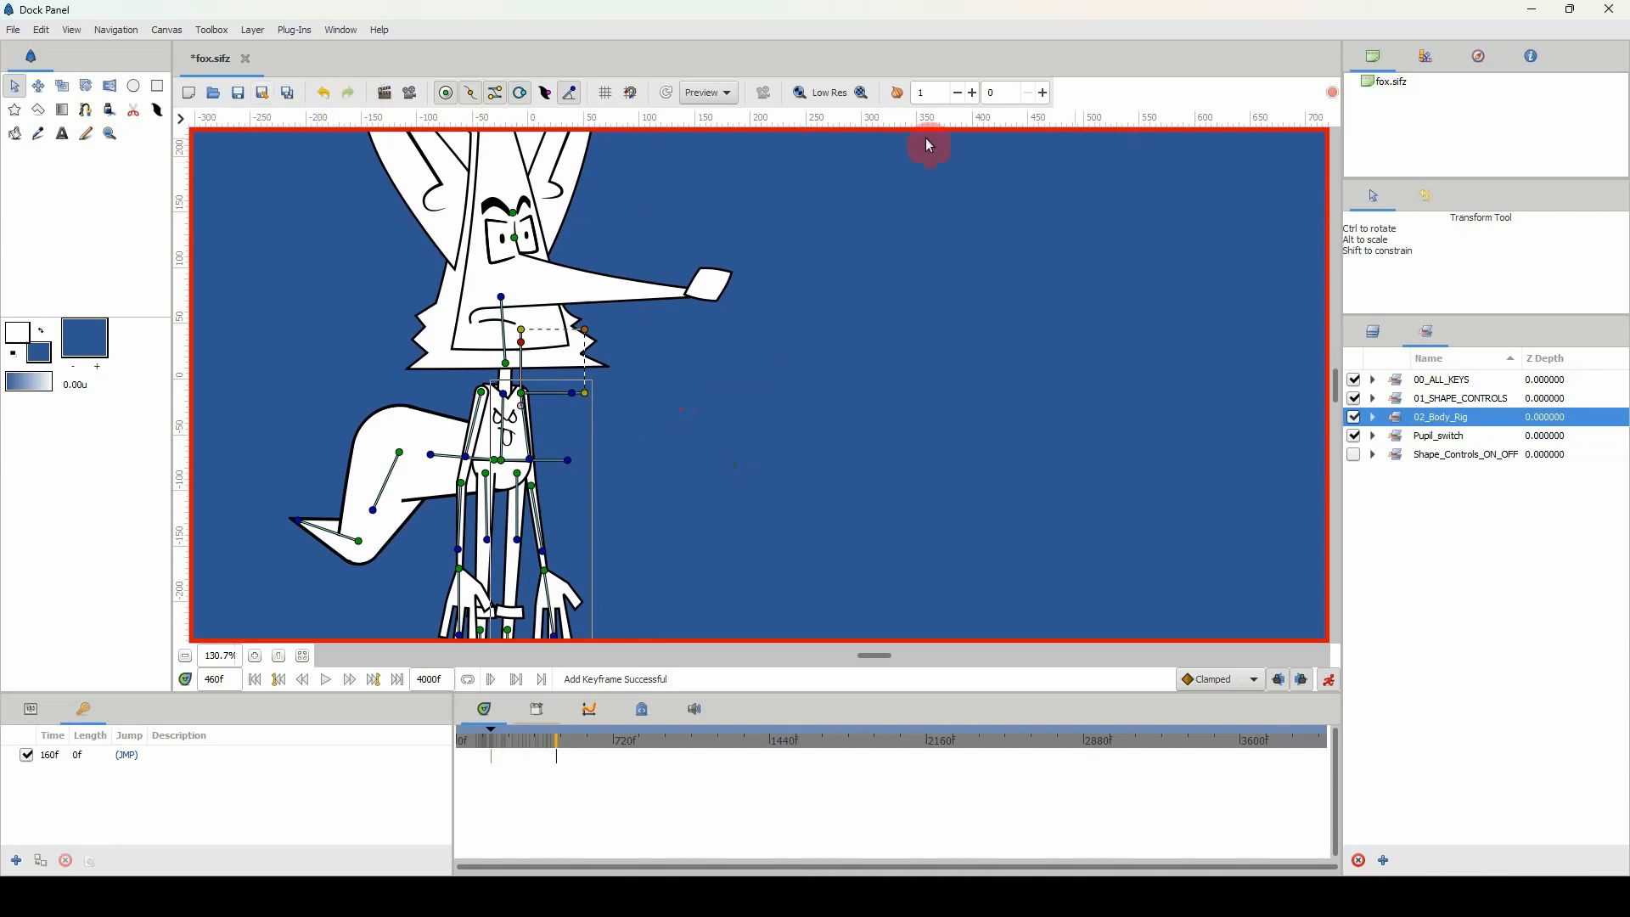
left_click(445, 92)
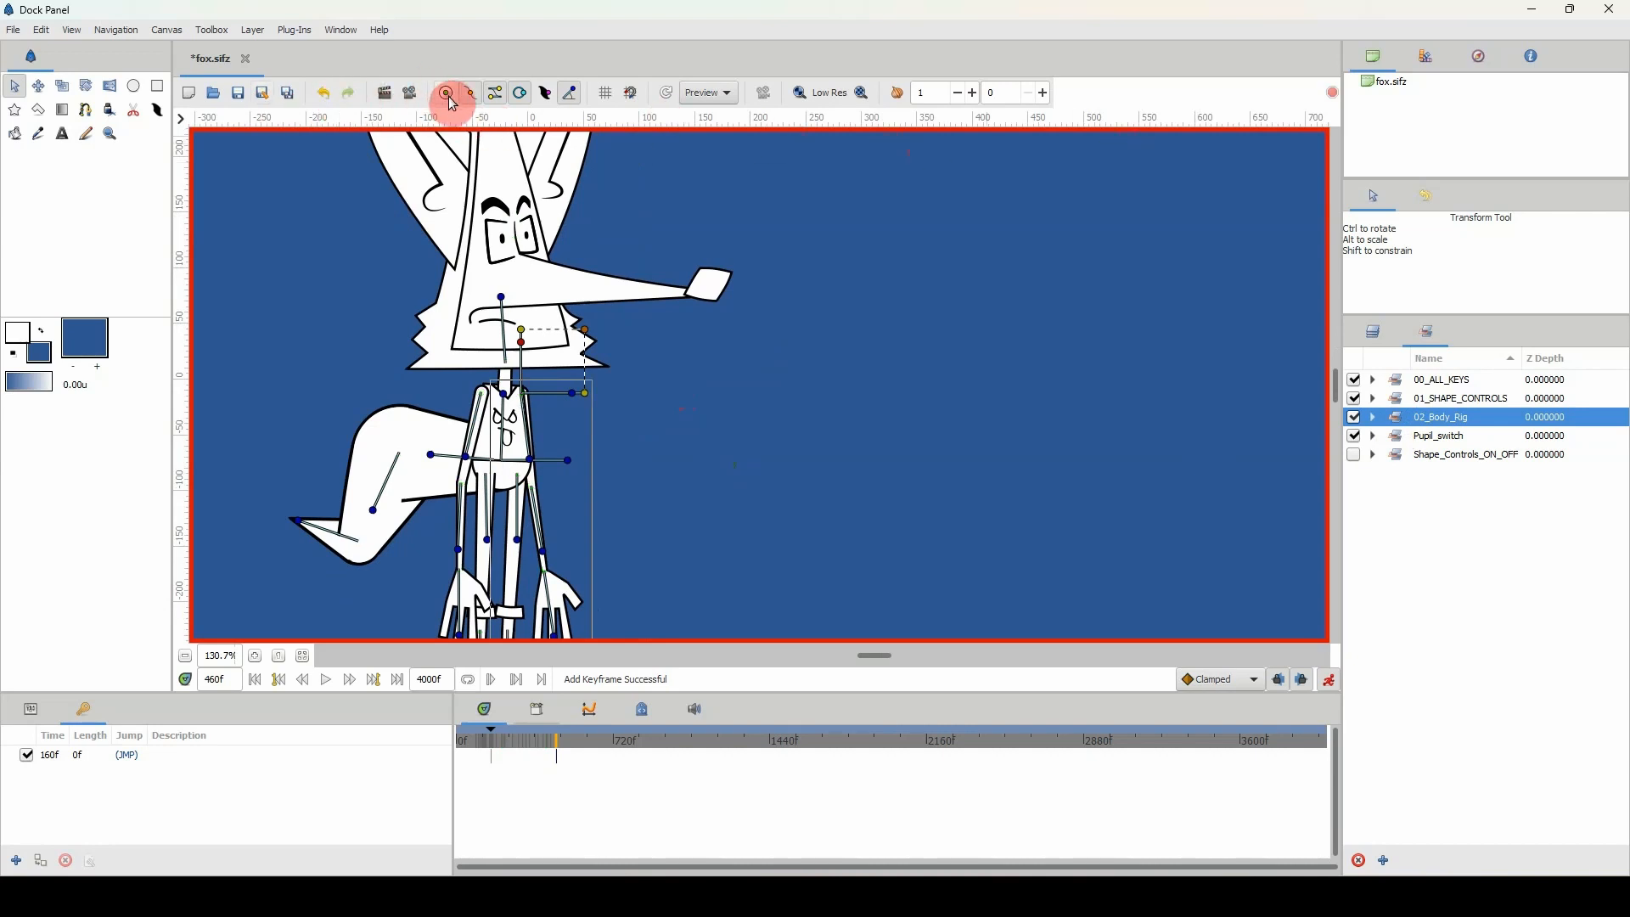
left_click_drag(486, 314, 485, 328)
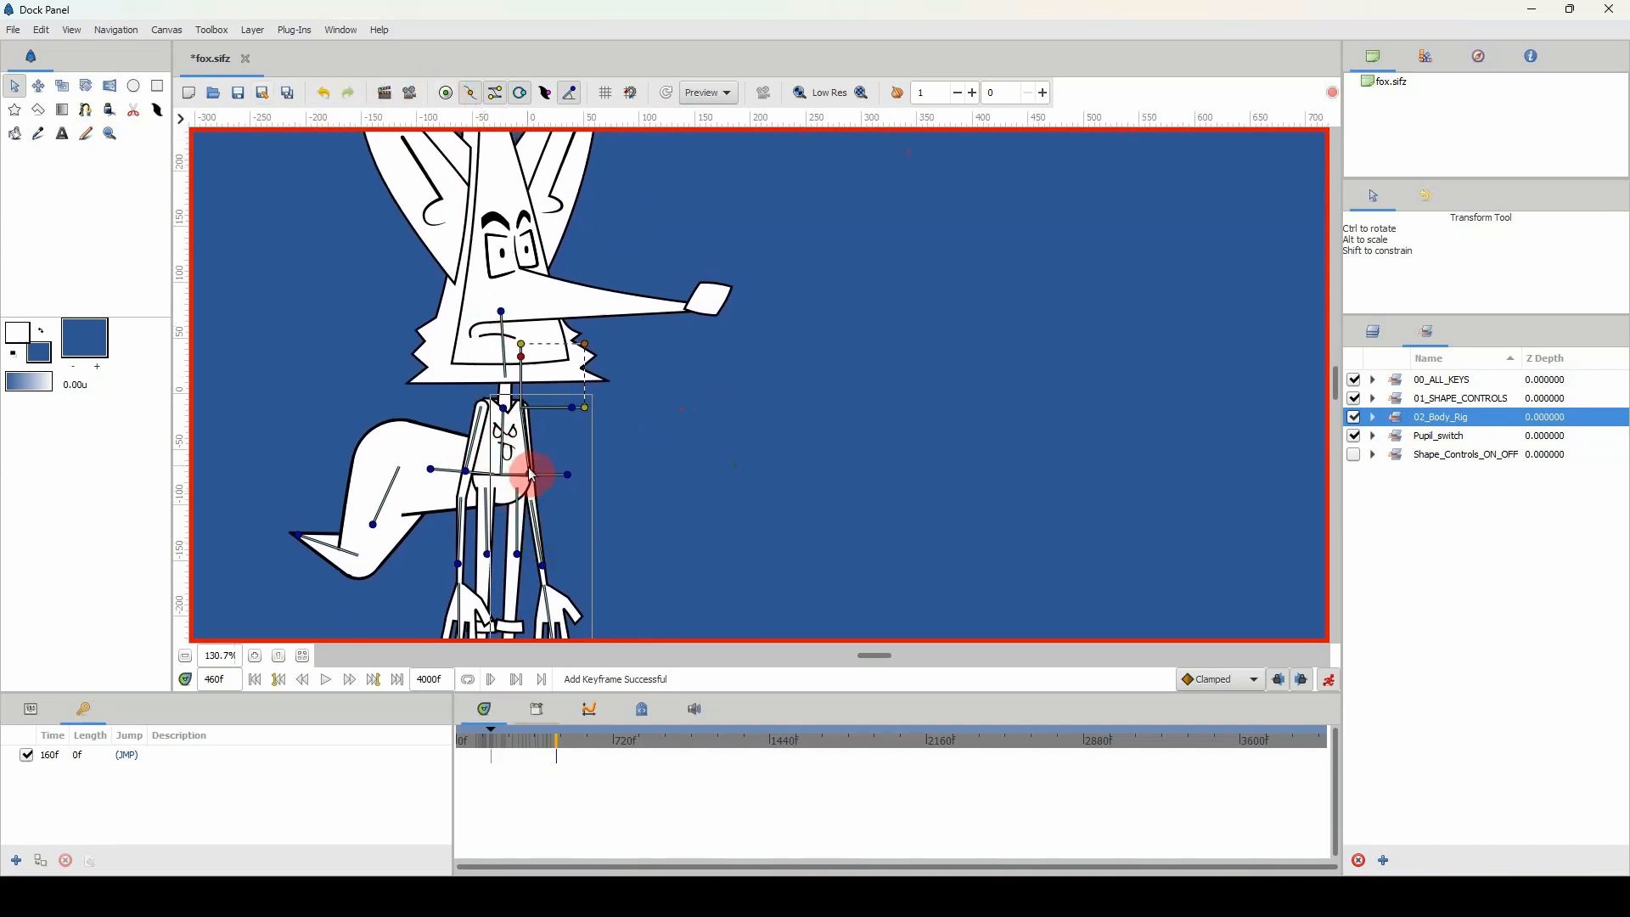
- Swing the fox's tail-side arm outward and curl the middle of the tail at frame 460
left_click_drag(466, 470, 430, 455)
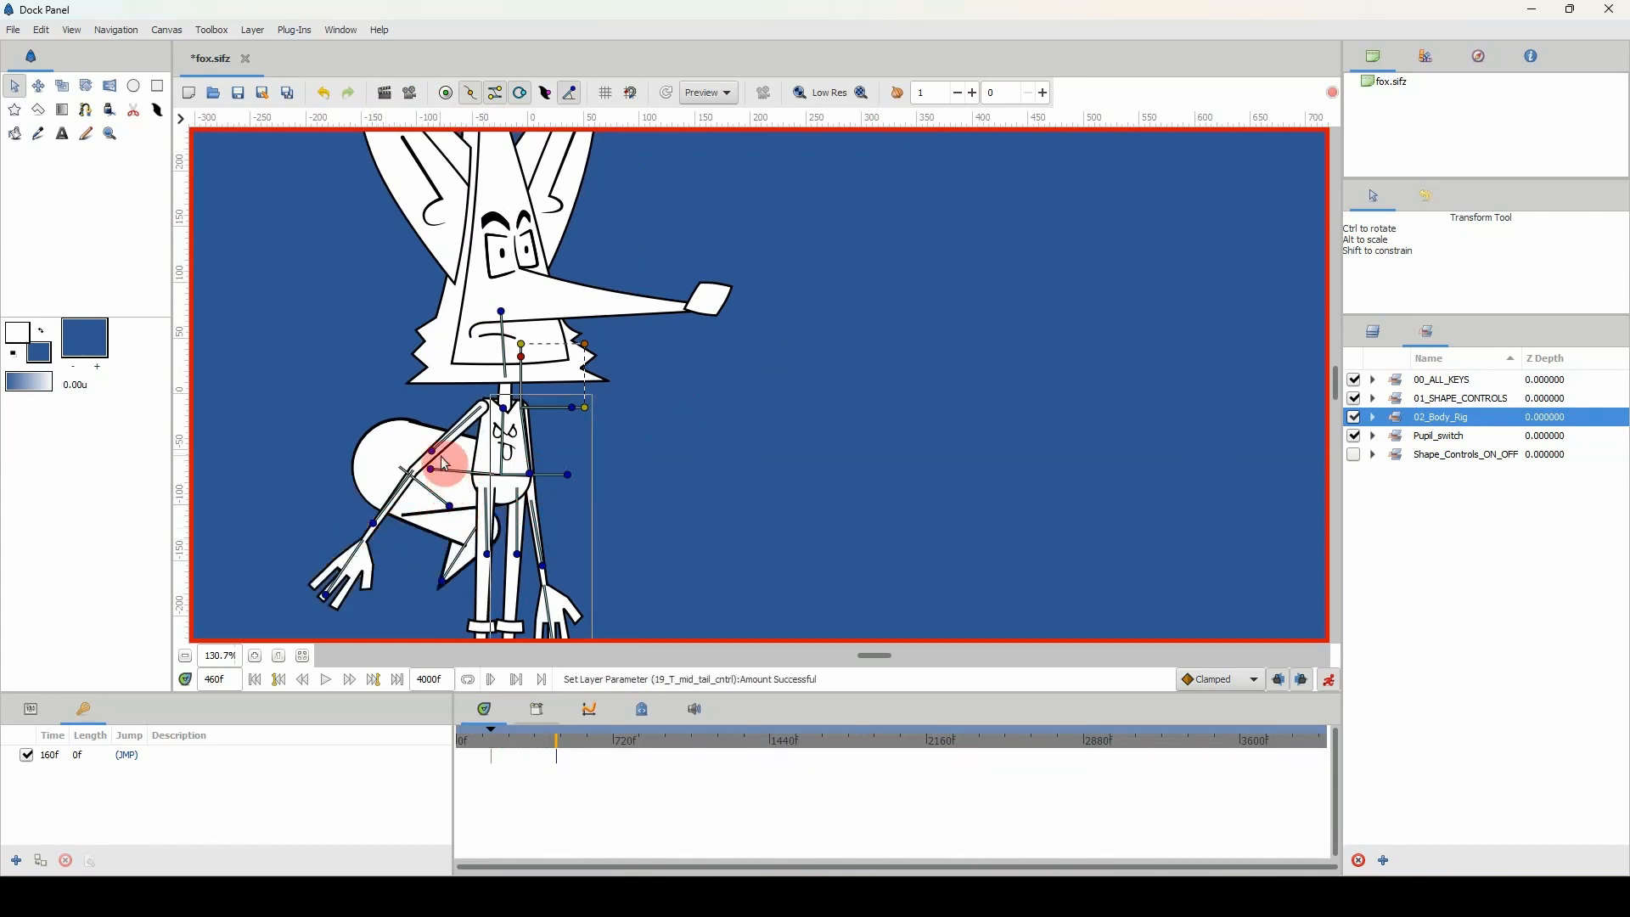
- Undo the tail curl and bend the fox's tail-side arm so its hand rests on the hip at frame 460
left_click(327, 100)
left_click_drag(372, 524, 408, 535)
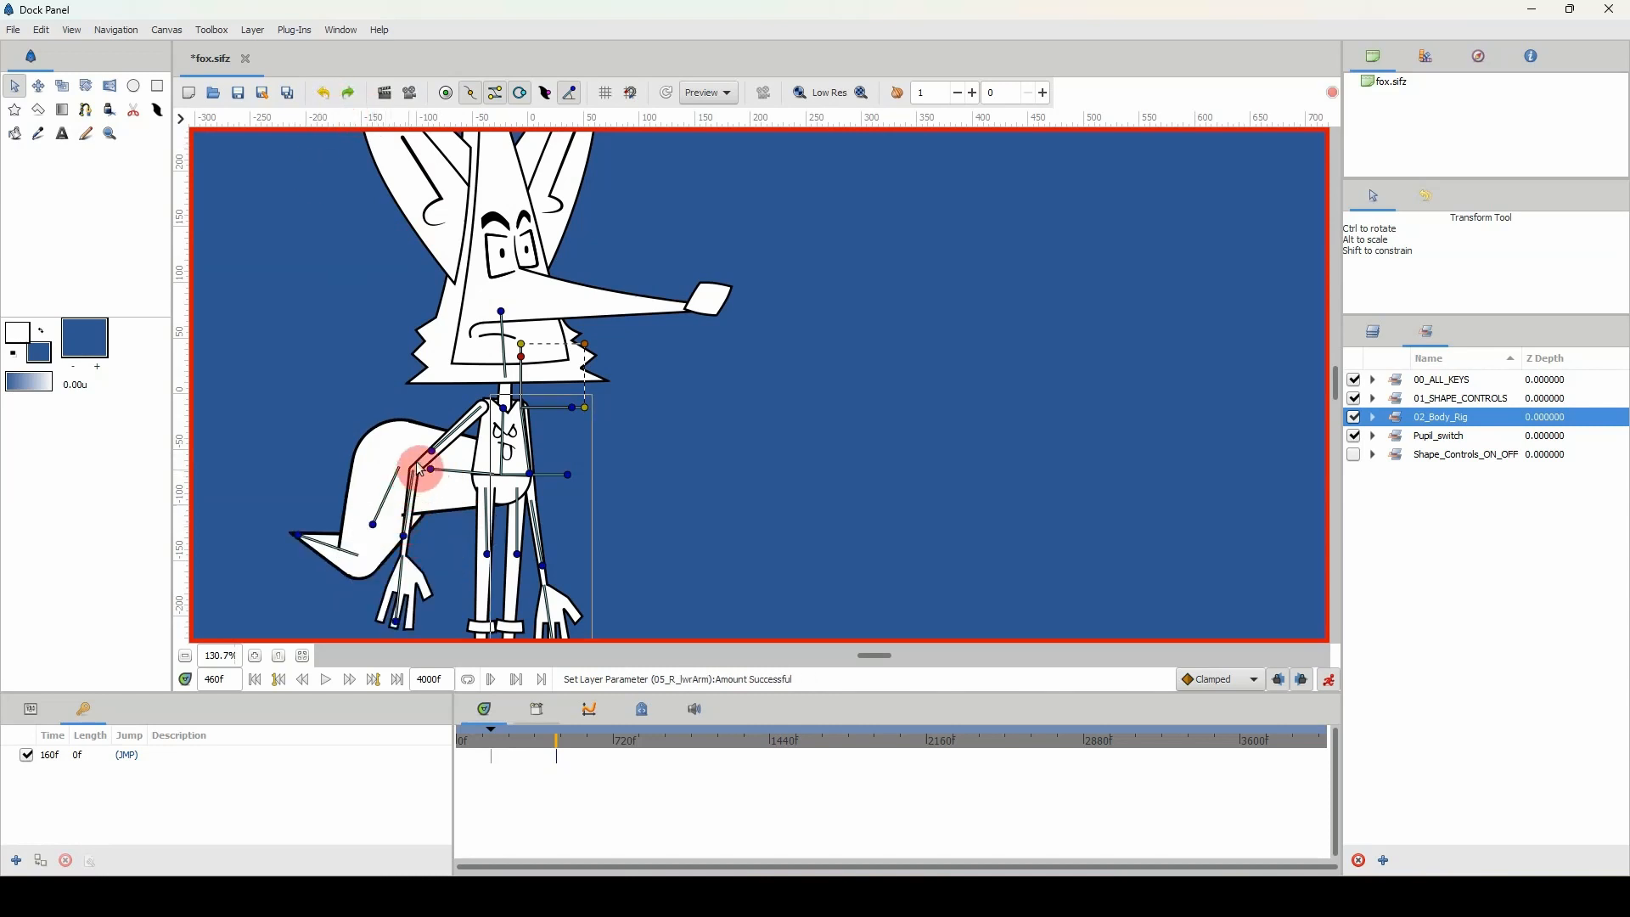
mouse_move(419, 469)
left_mouse_down()
mouse_move(429, 441)
mouse_move(382, 484)
mouse_move(354, 484)
mouse_move(476, 484)
mouse_move(473, 538)
mouse_move(501, 549)
mouse_move(579, 538)
mouse_move(594, 519)
mouse_move(538, 476)
mouse_move(589, 444)
mouse_move(619, 483)
mouse_move(676, 459)
mouse_move(648, 451)
mouse_move(585, 509)
mouse_move(638, 475)
mouse_move(616, 465)
left_mouse_up()
- Bend the fox's other arm upward at the elbow and rotate its hand toward the chin
left_click_drag(639, 392, 666, 399)
left_click_drag(573, 507, 592, 471)
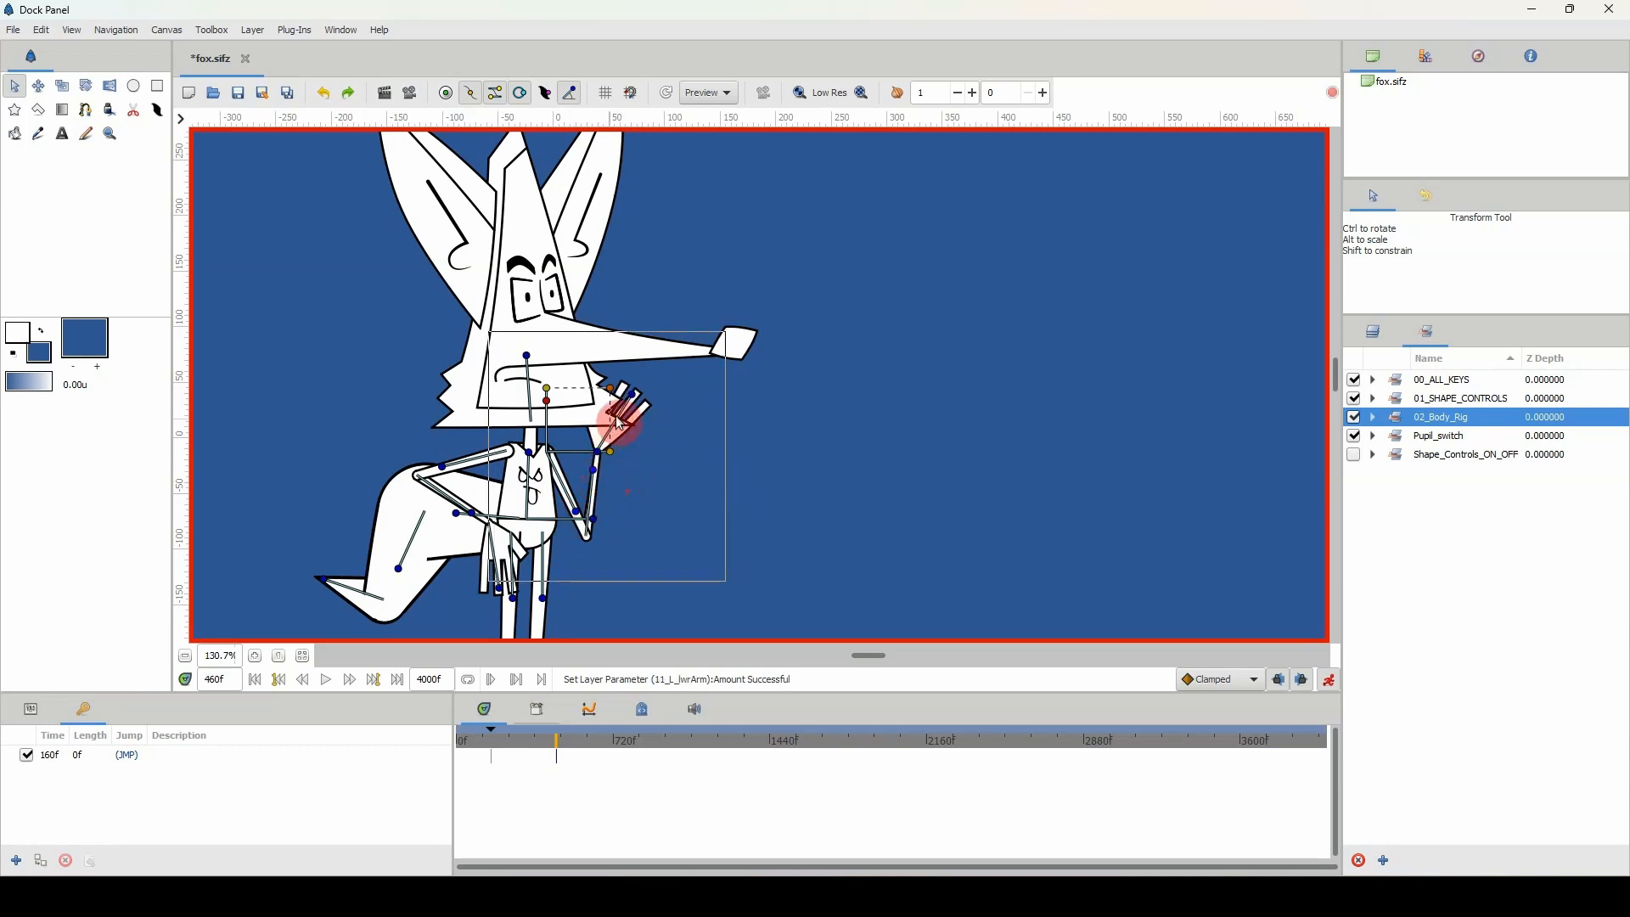
left_click_drag(629, 397, 592, 379)
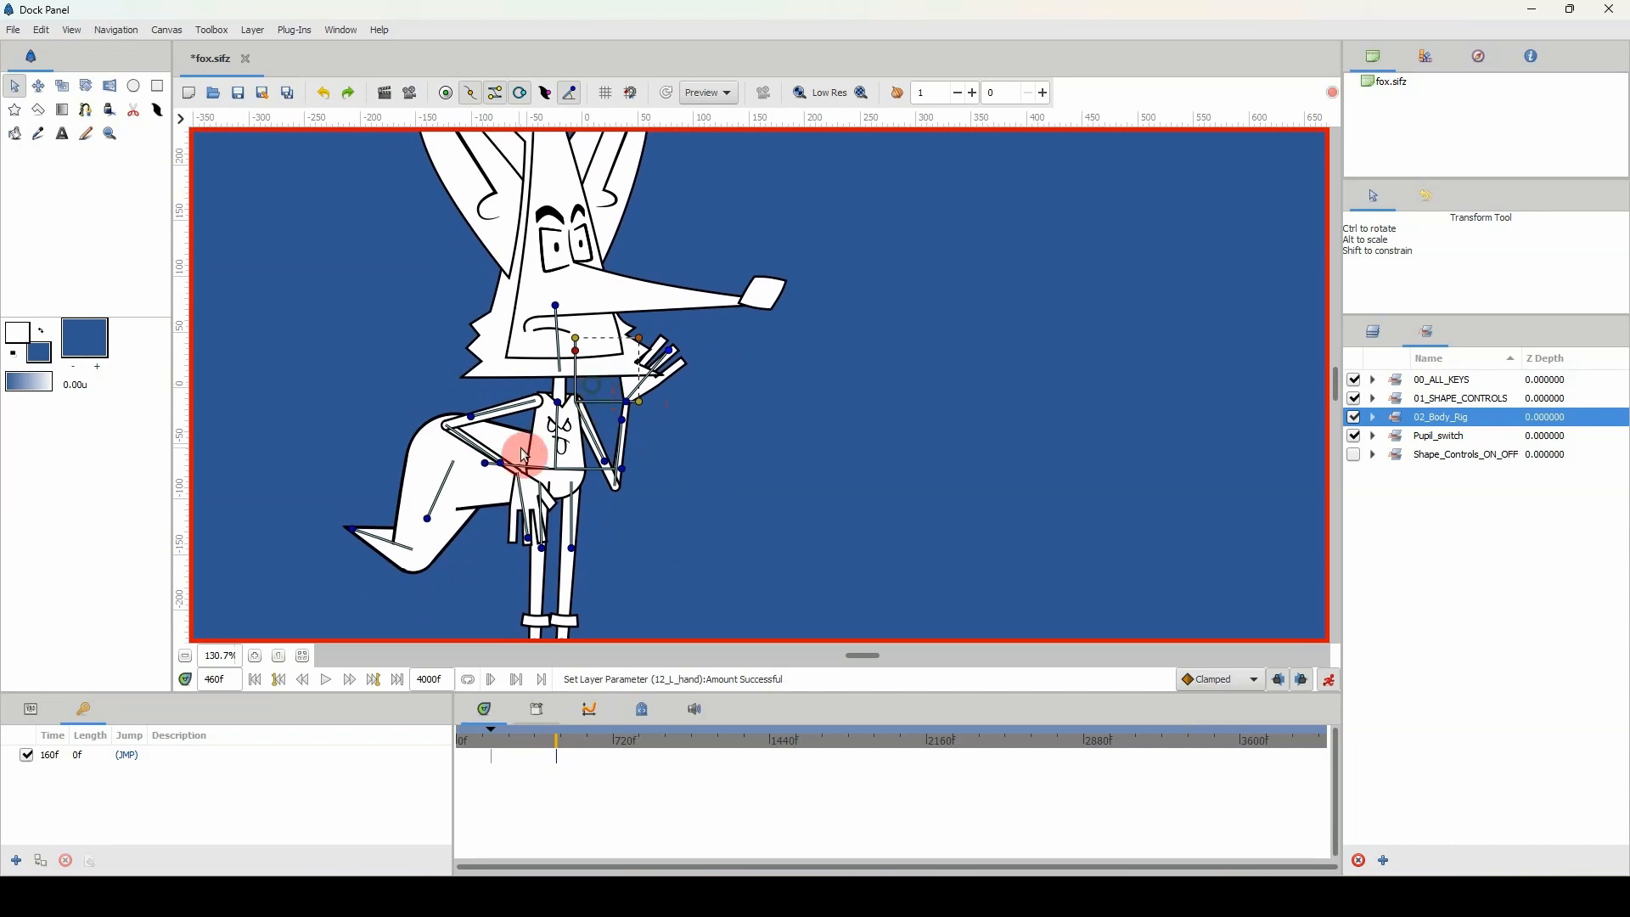
mouse_move(531, 448)
left_mouse_down()
mouse_move(594, 426)
mouse_move(528, 444)
mouse_move(548, 429)
left_mouse_up()
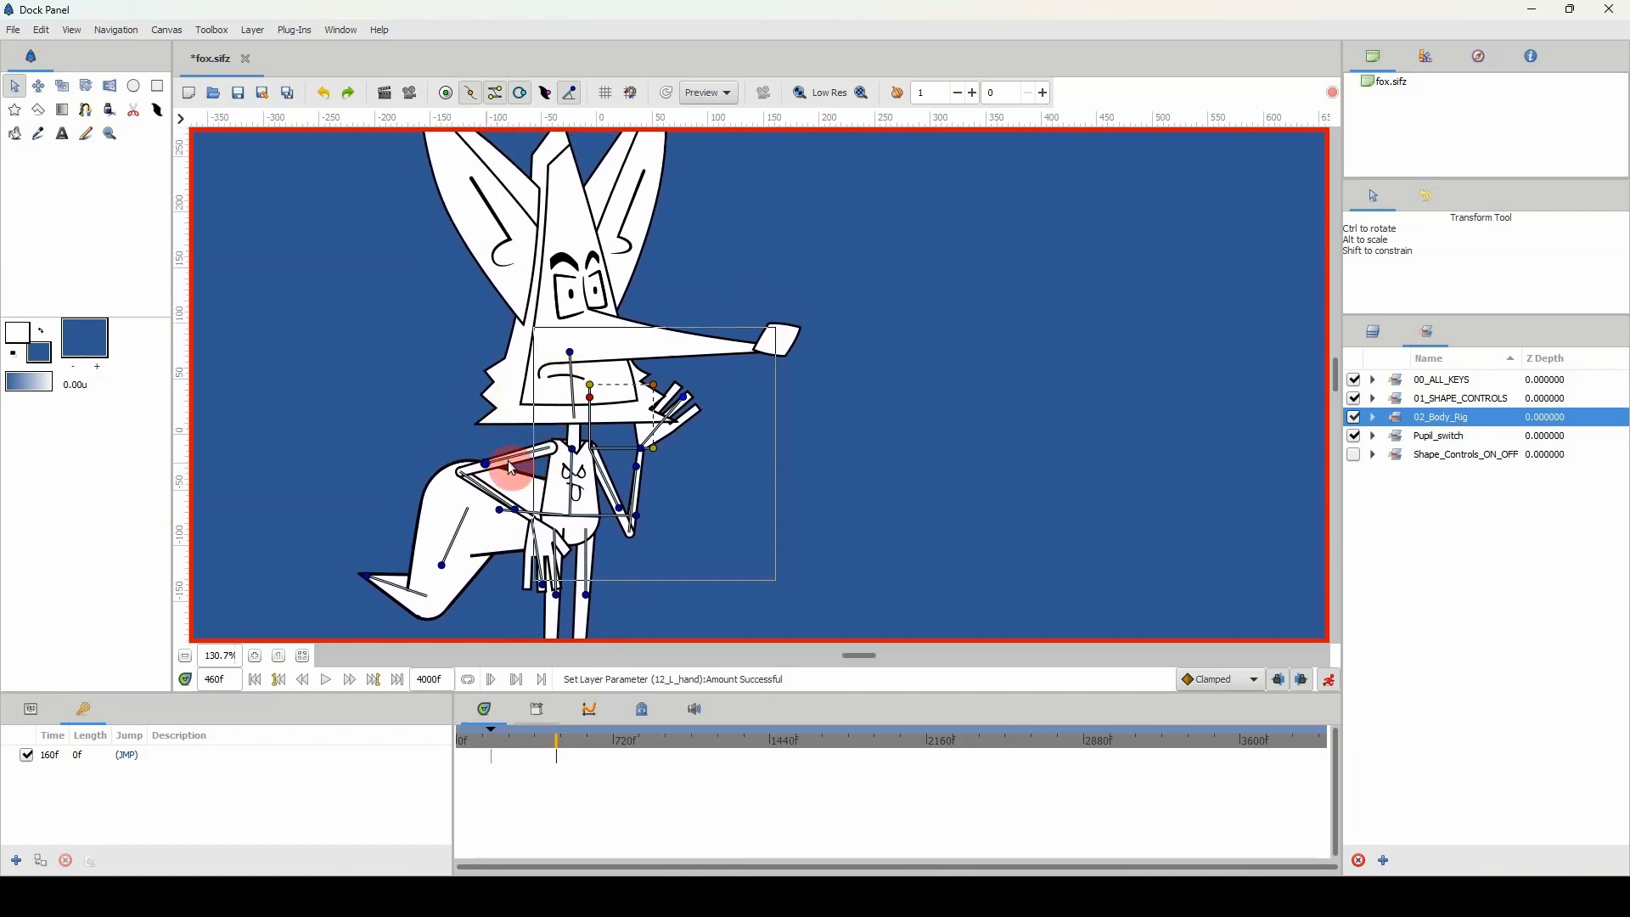
left_click_drag(573, 360, 583, 382)
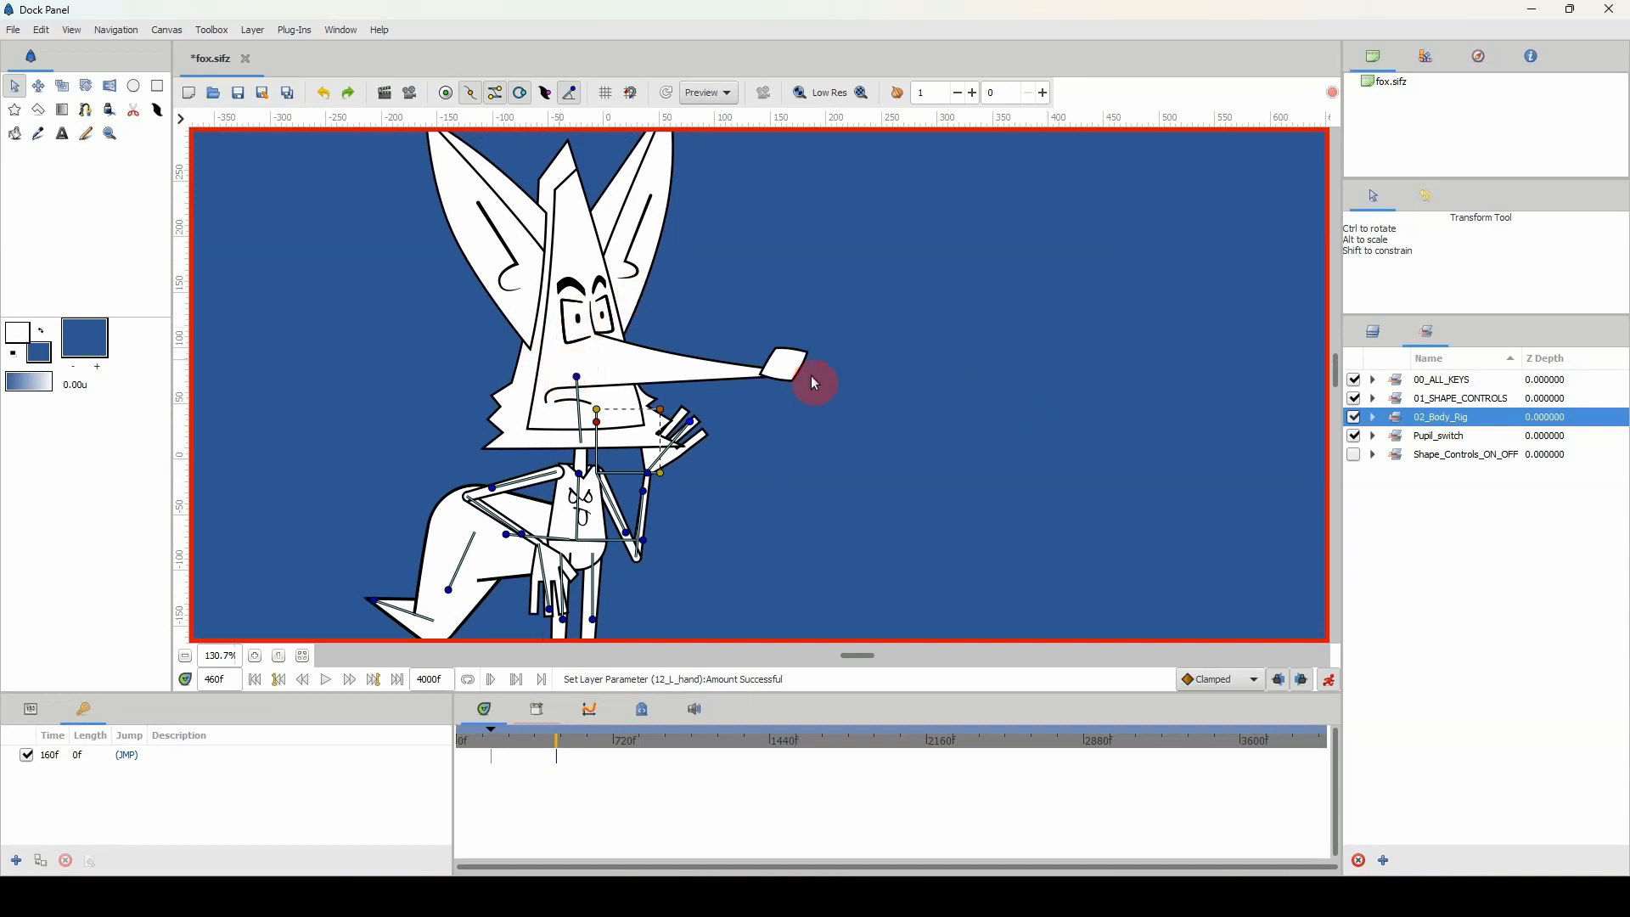
- Select the 01_SHAPE_CONTROLS layer, enable Shape_Controls_ON_OFF and lower the fox's eyelids with the EYE LIDS control
left_click(1398, 404)
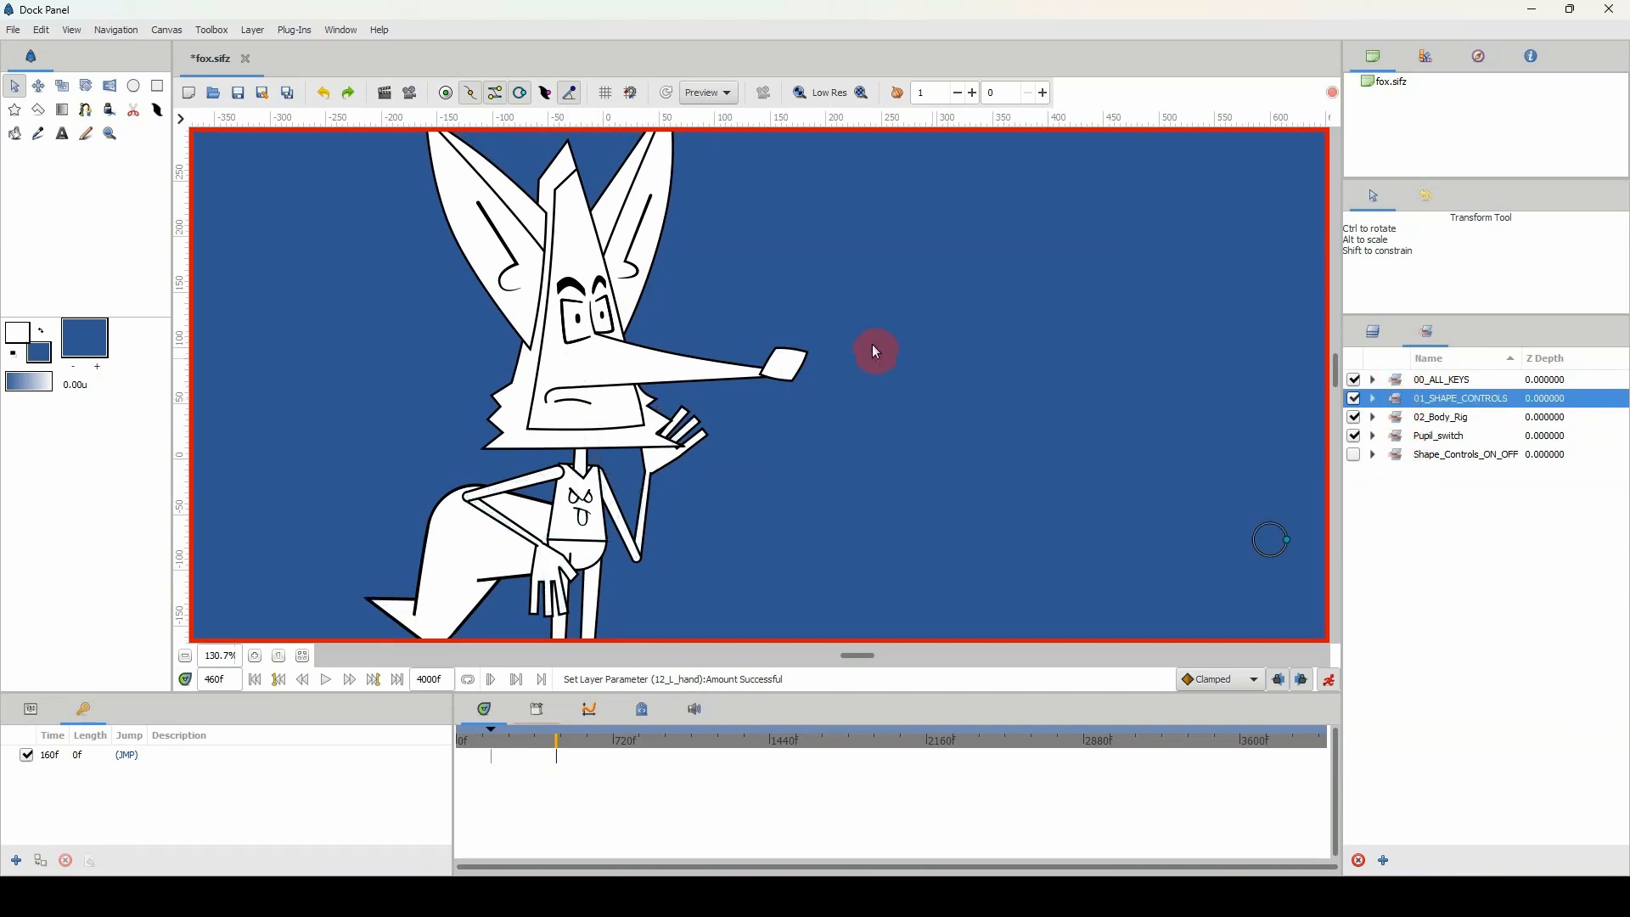
left_click_drag(873, 344, 848, 444)
left_click(1354, 454)
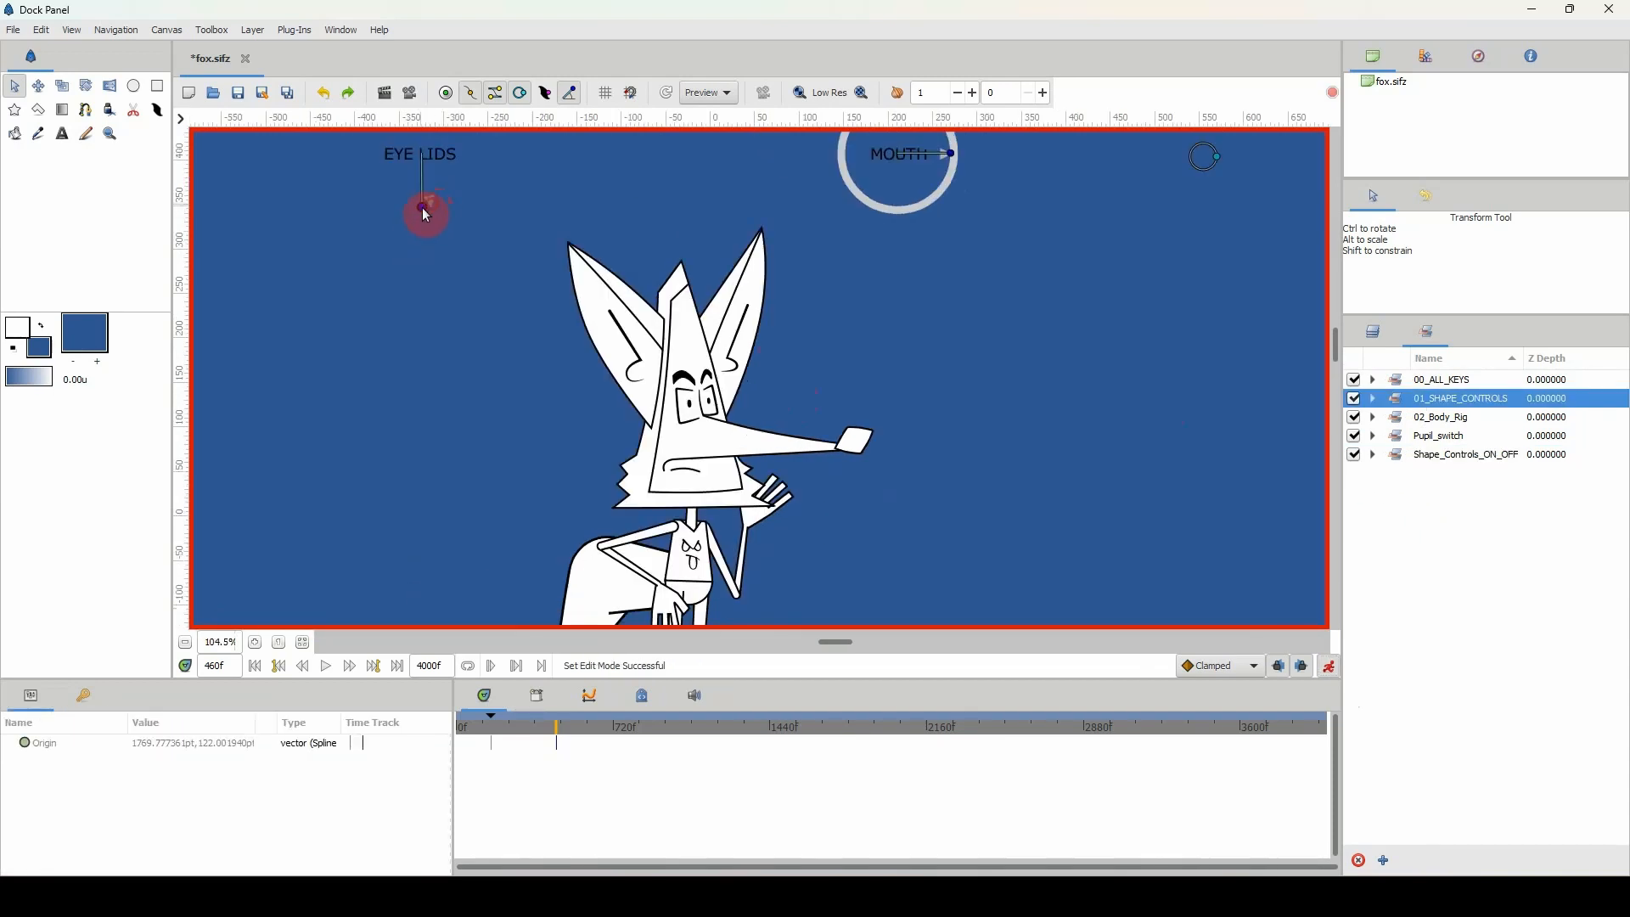
left_click(423, 208)
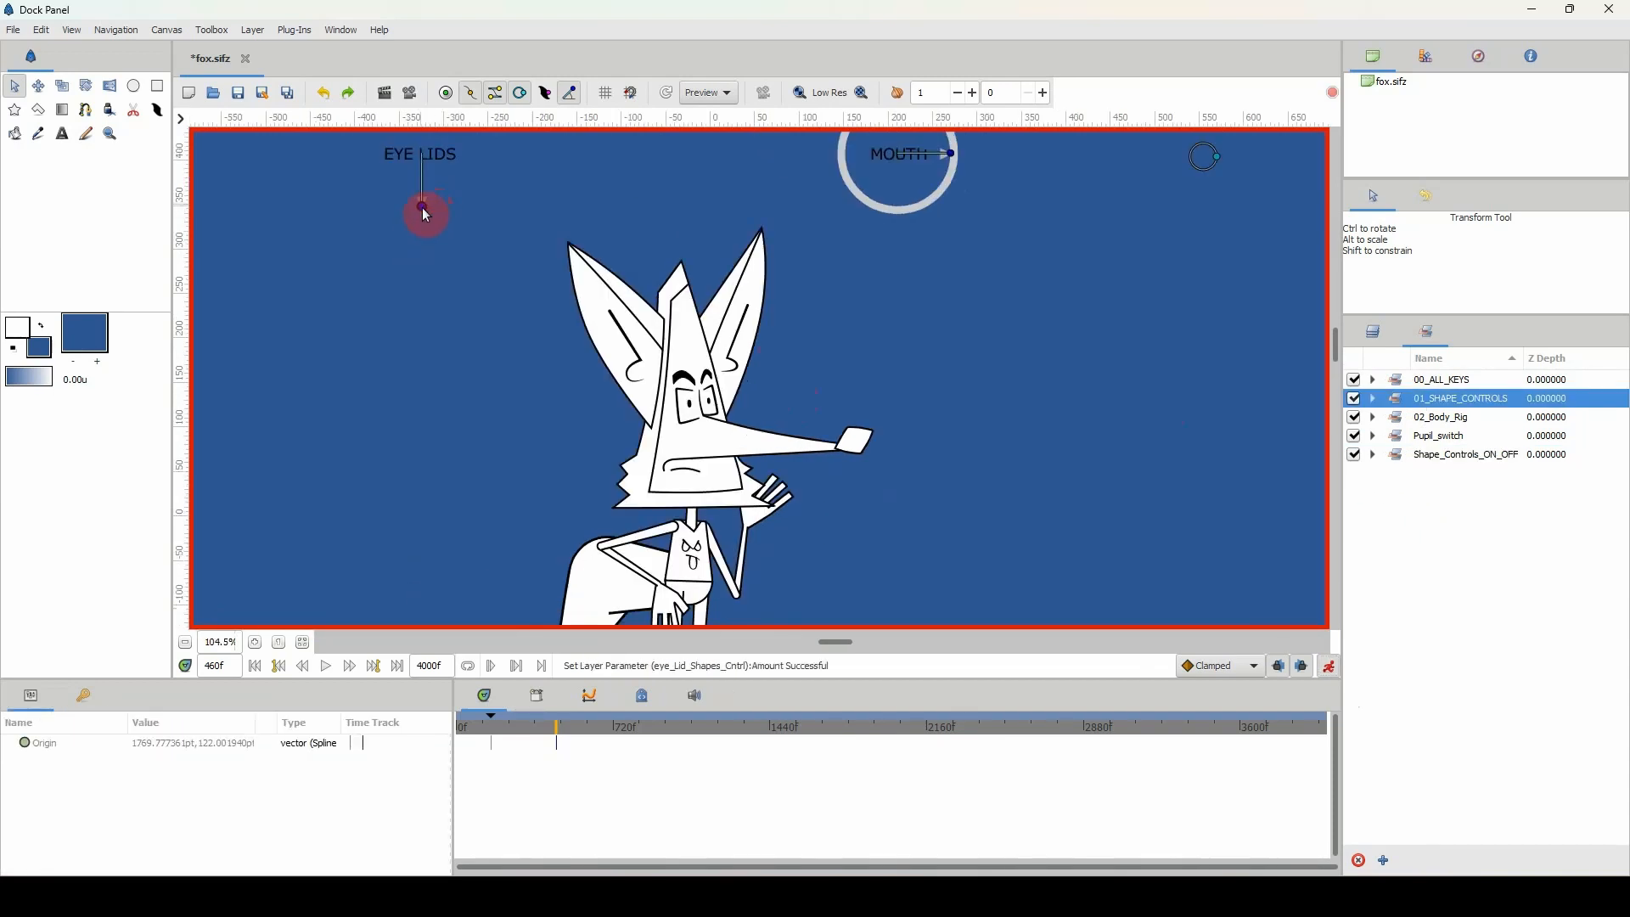
left_click_drag(466, 191, 467, 191)
left_click_drag(459, 387, 355, 346)
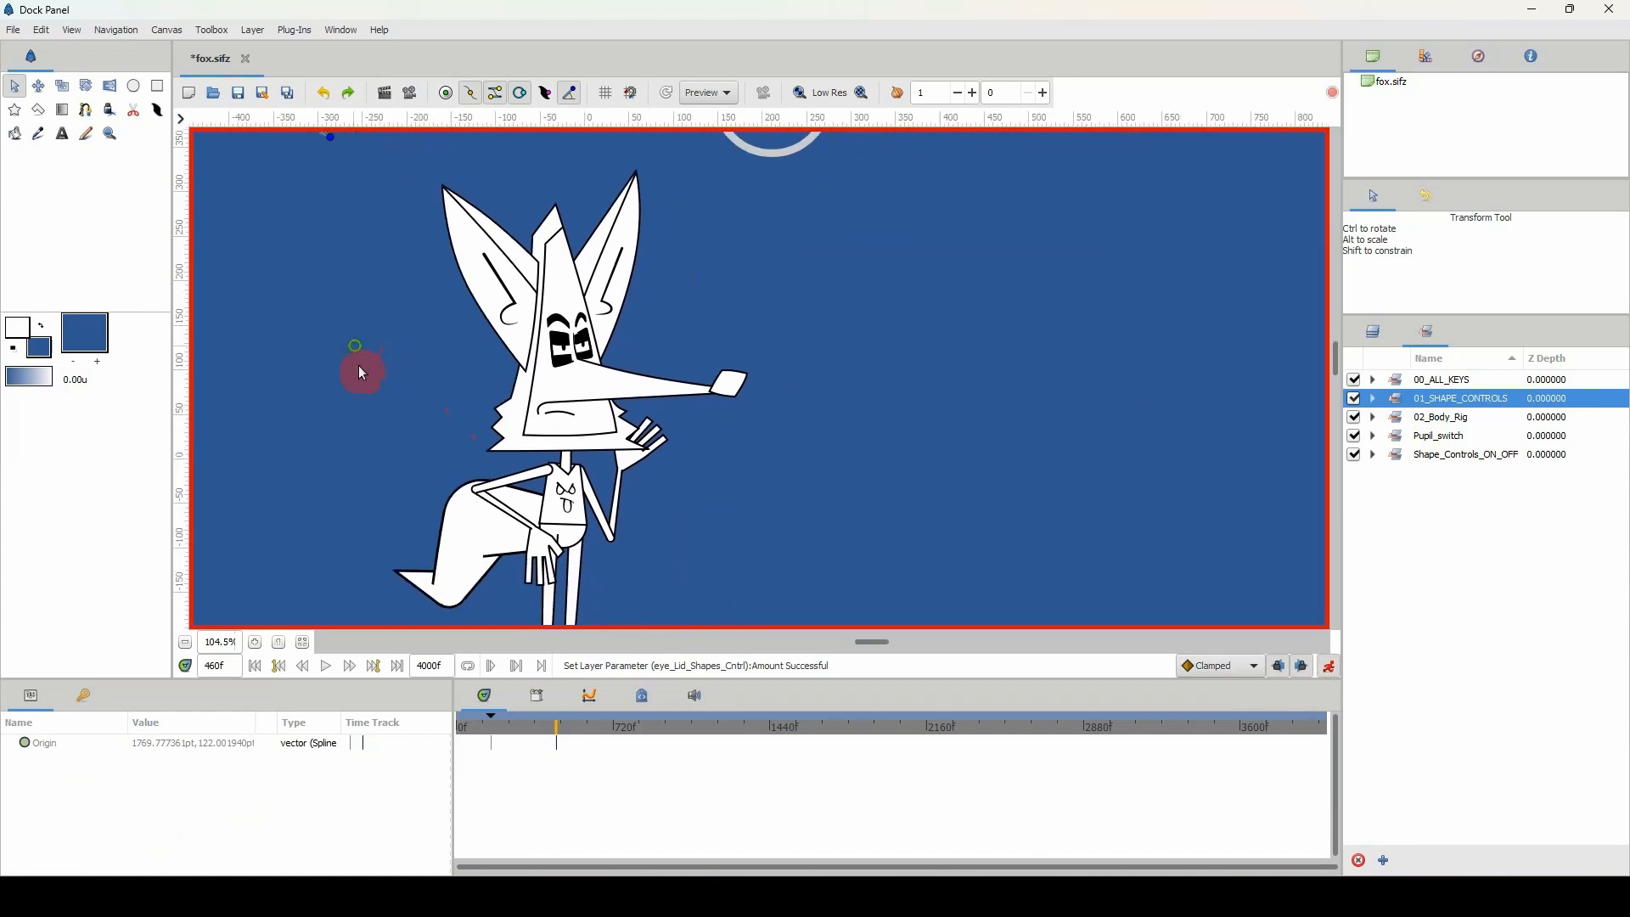
- Select the 02_Body_Rig layer, show its position handles and tilt the fox's upper body slightly
left_click(254, 642)
mouse_move(374, 483)
left_mouse_down()
mouse_move(404, 489)
mouse_move(389, 503)
left_mouse_up()
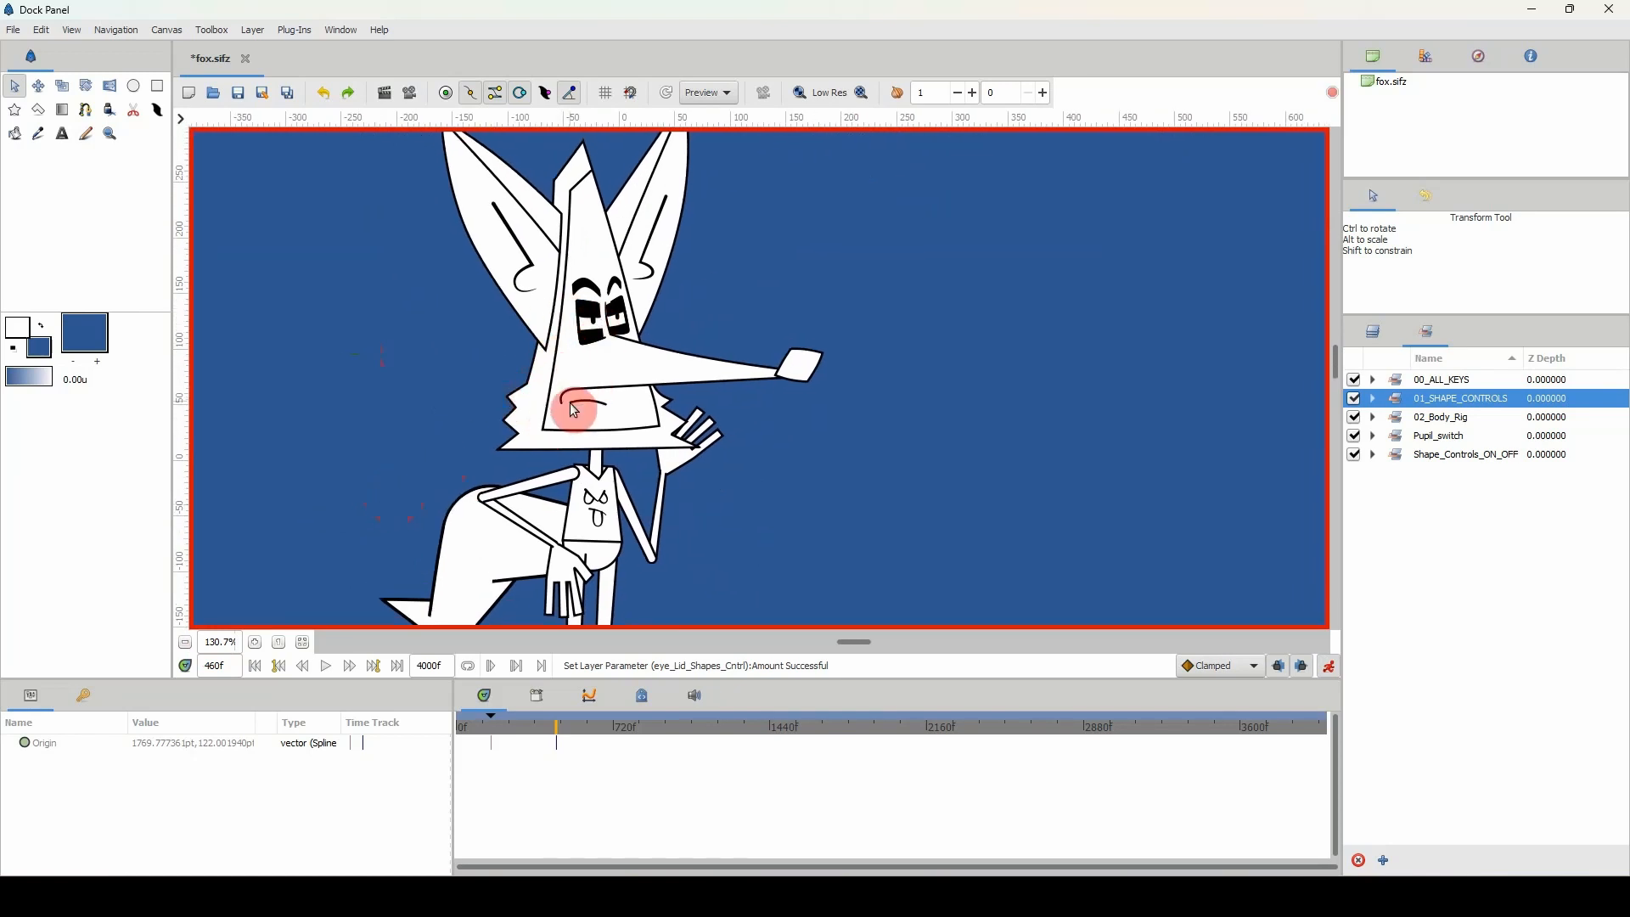
left_click_drag(558, 381, 418, 474)
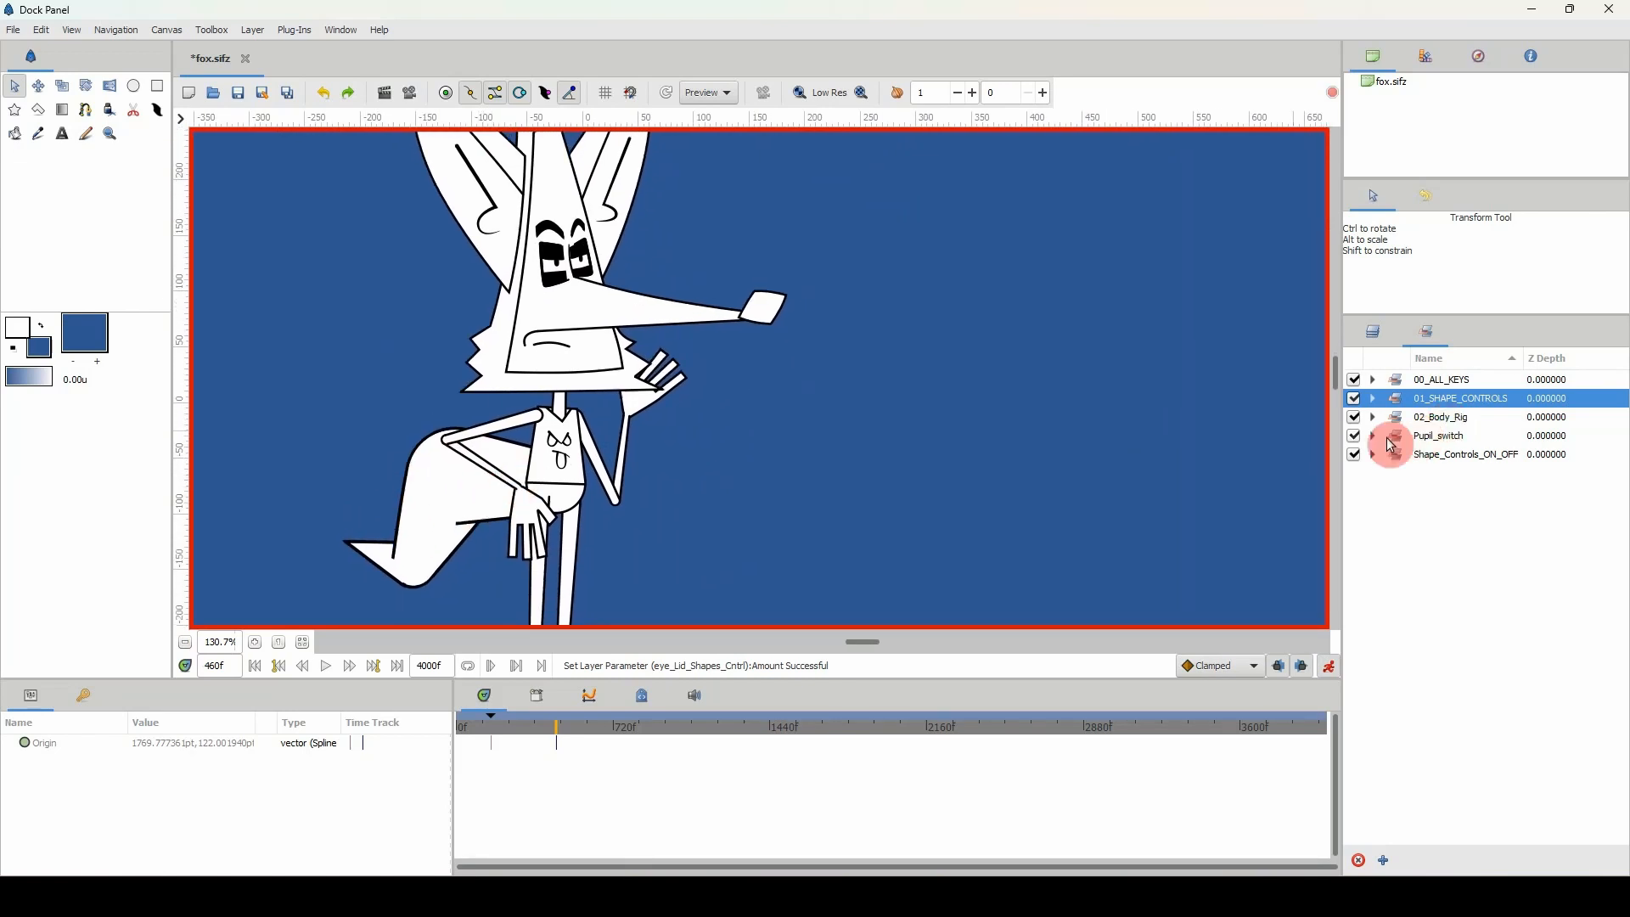
left_click_drag(627, 333, 654, 467)
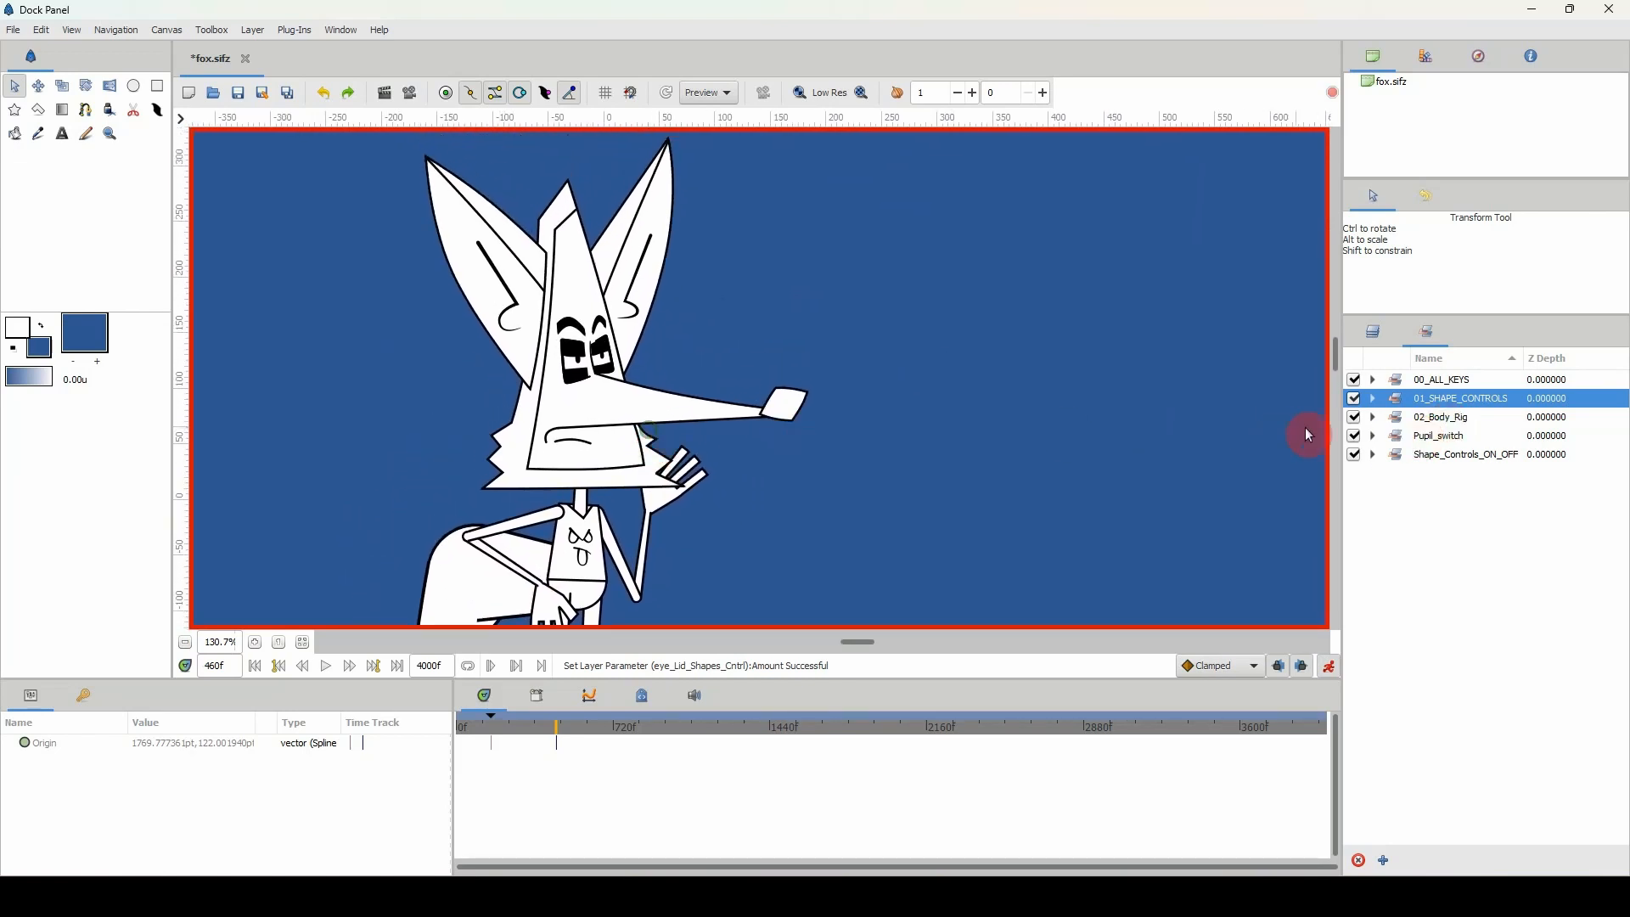
left_click(1398, 423)
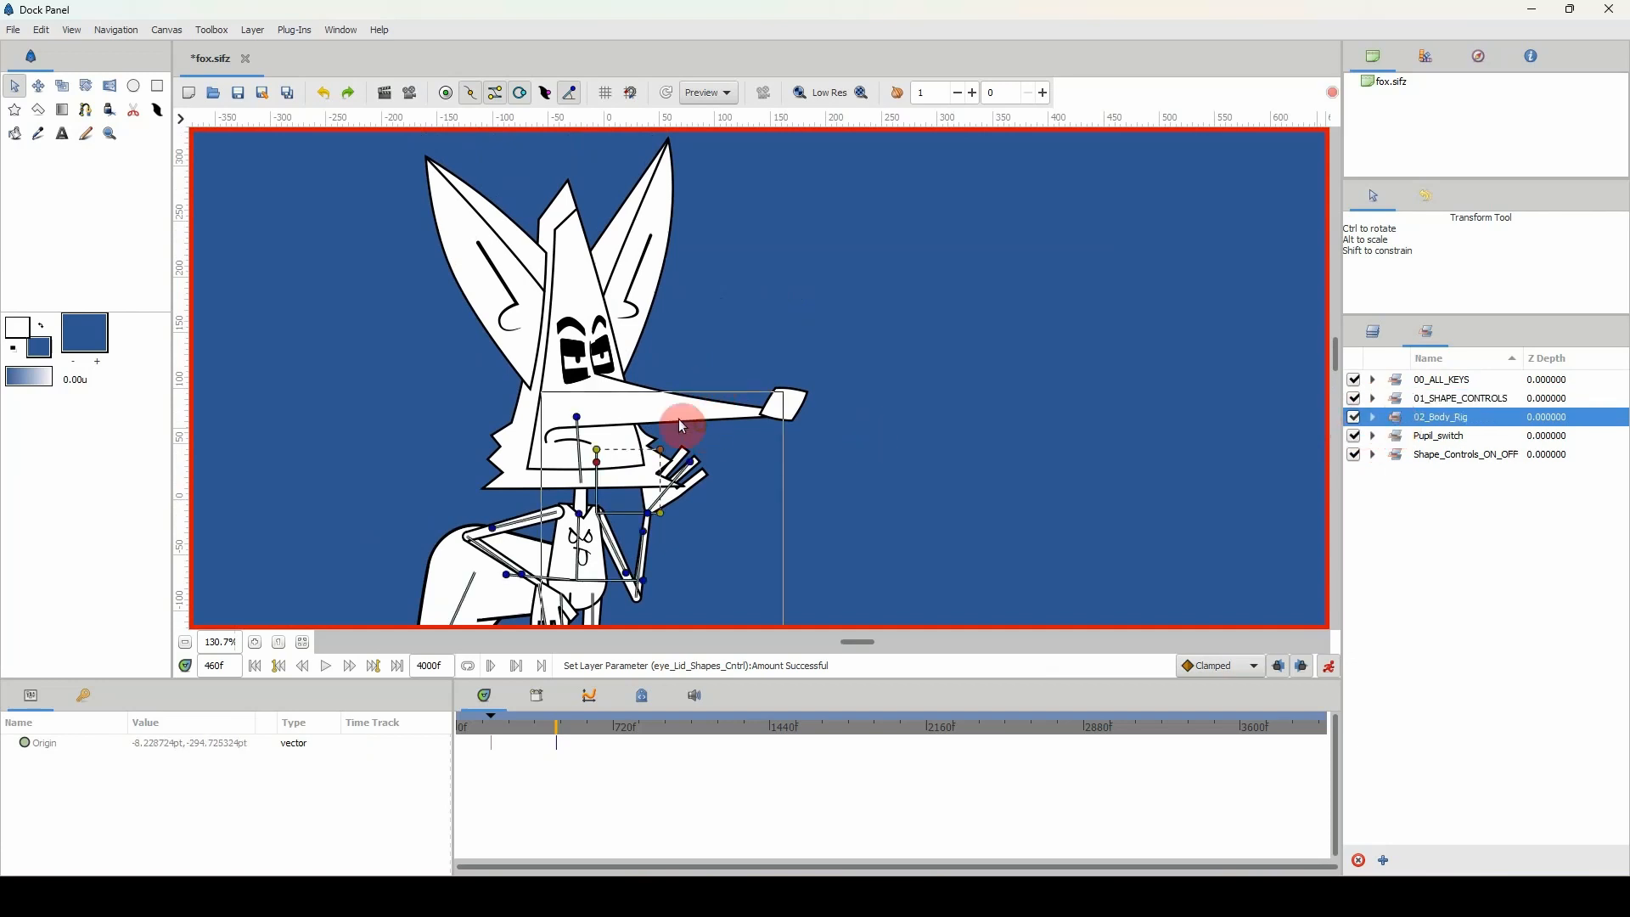
left_click_drag(600, 516, 570, 484)
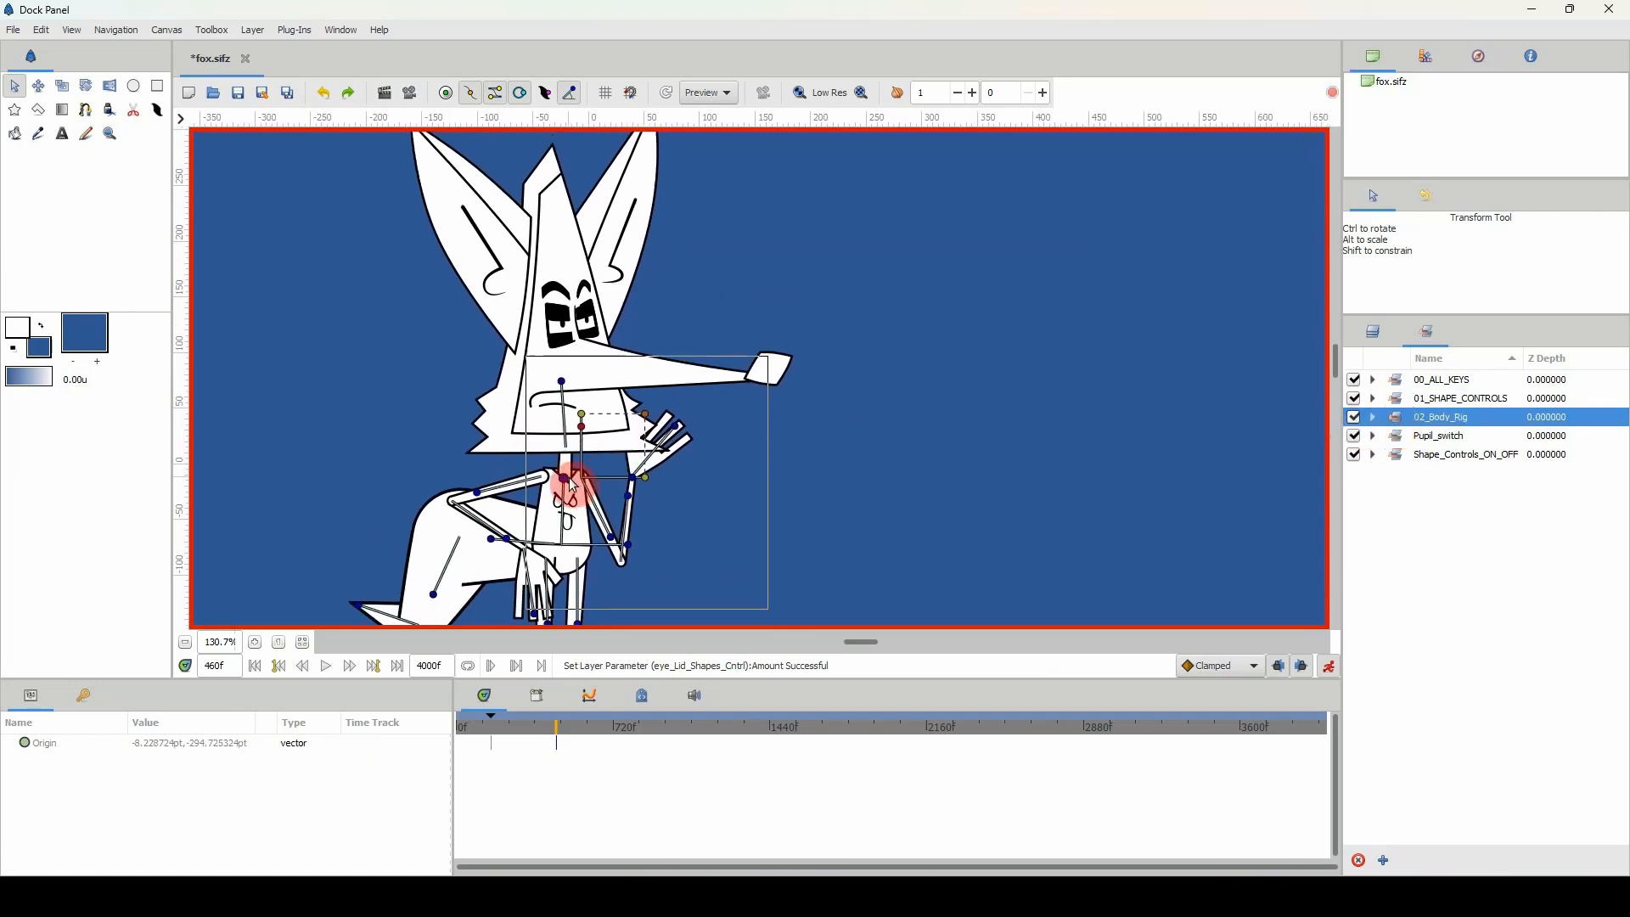
left_click(444, 93)
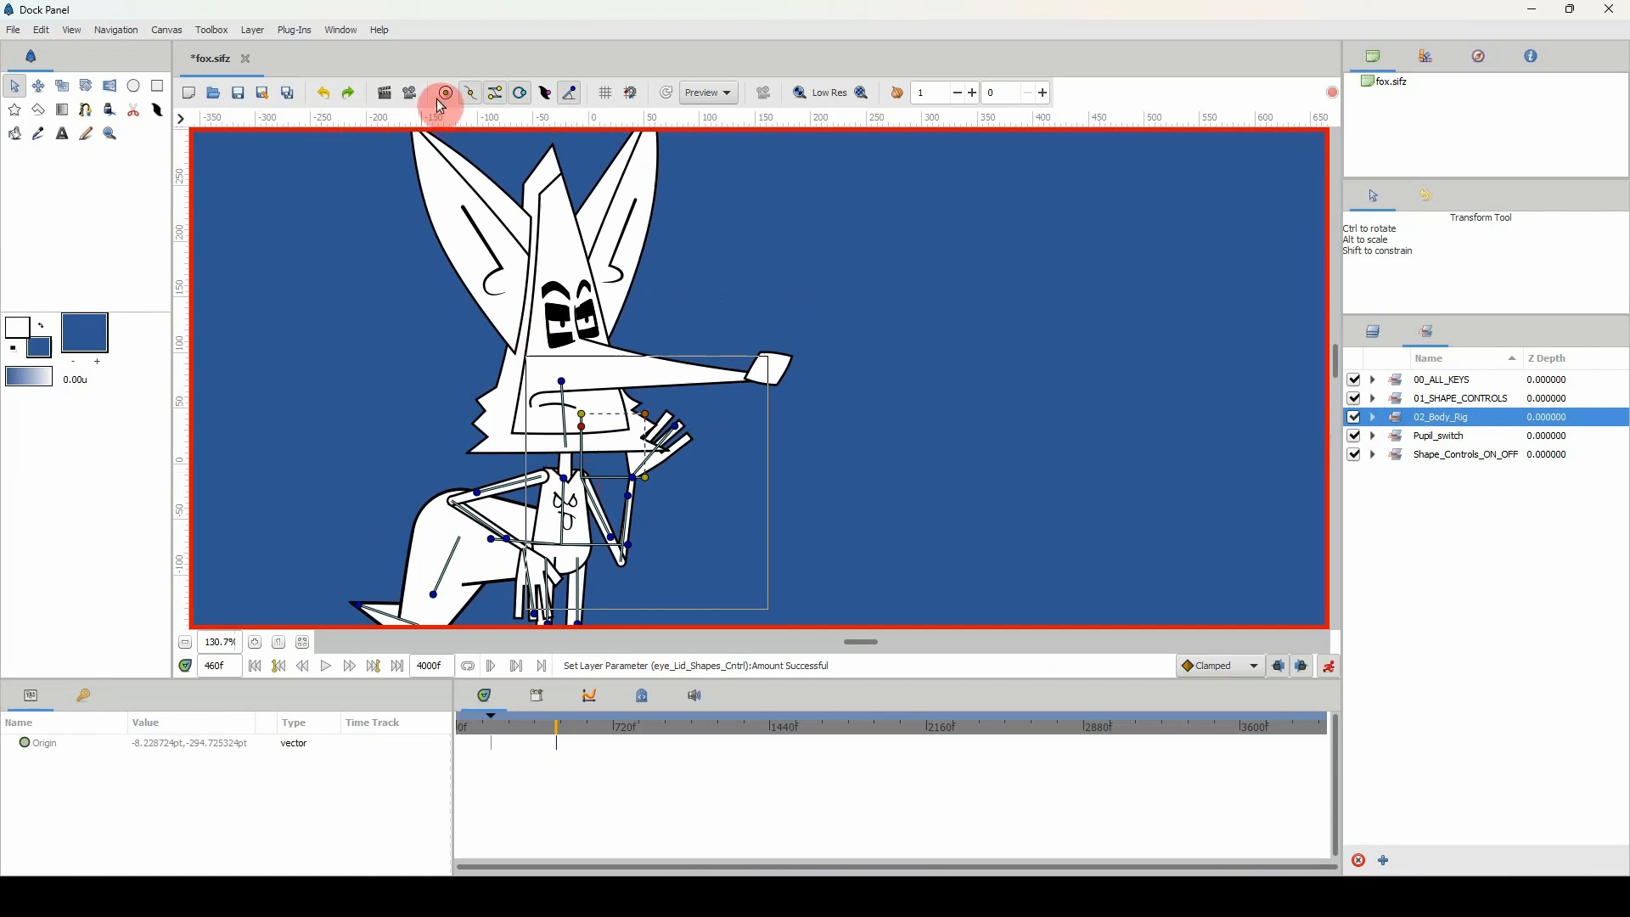
mouse_move(559, 472)
left_mouse_down()
mouse_move(554, 443)
mouse_move(578, 452)
left_mouse_up()
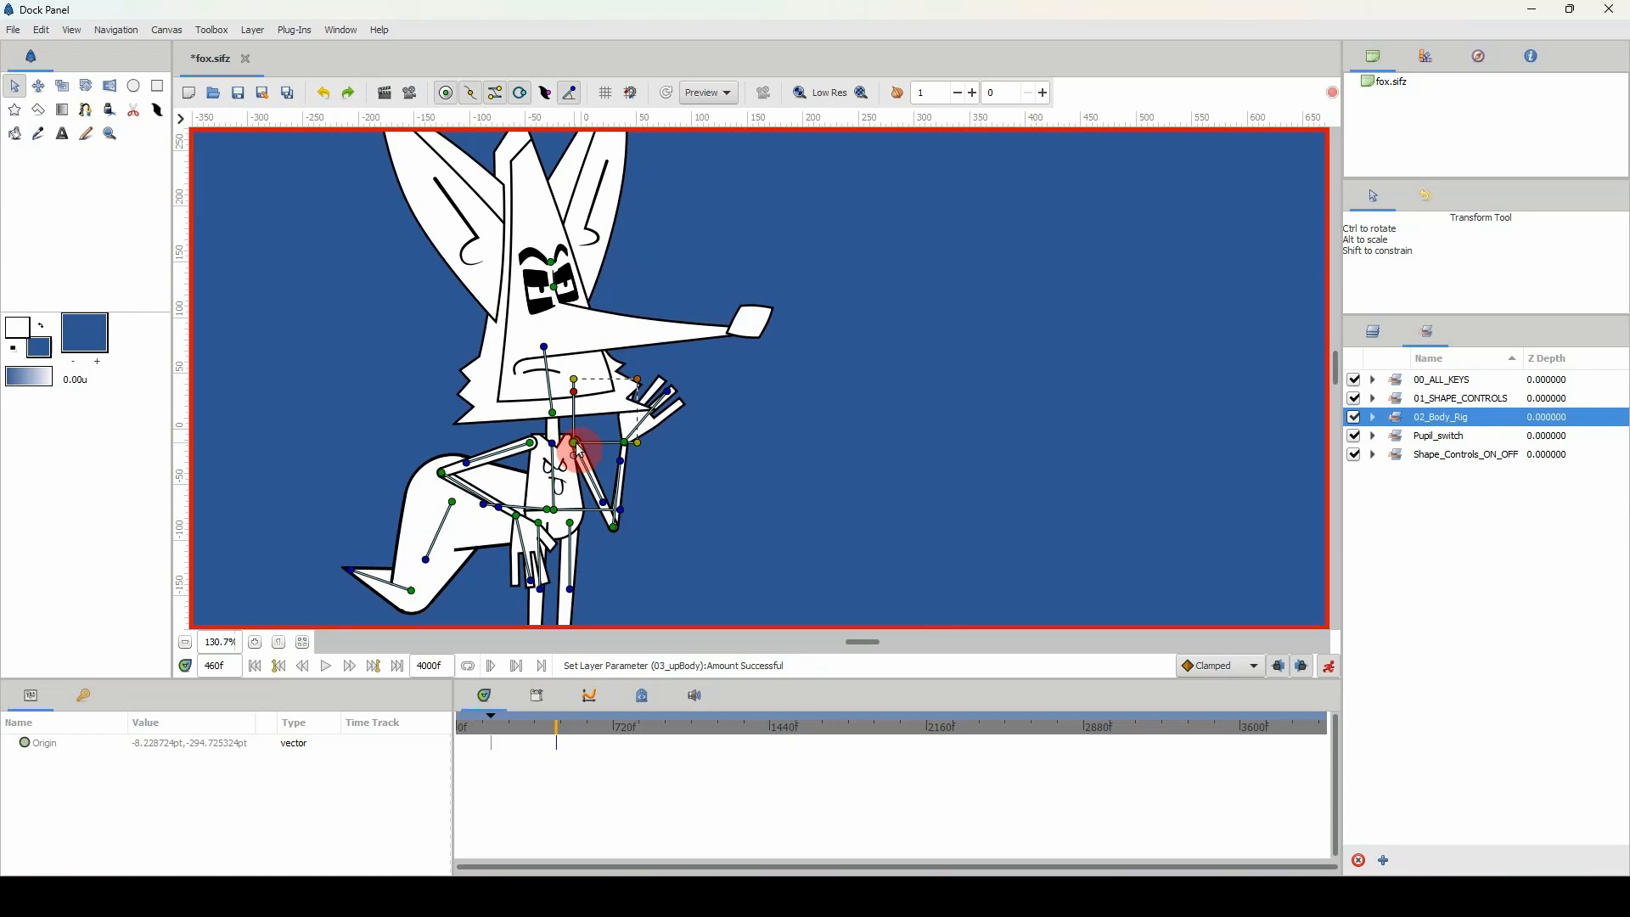
- Shift the shoulder of the fox's raised arm slightly and readjust its upper arm rotation
left_click(577, 447)
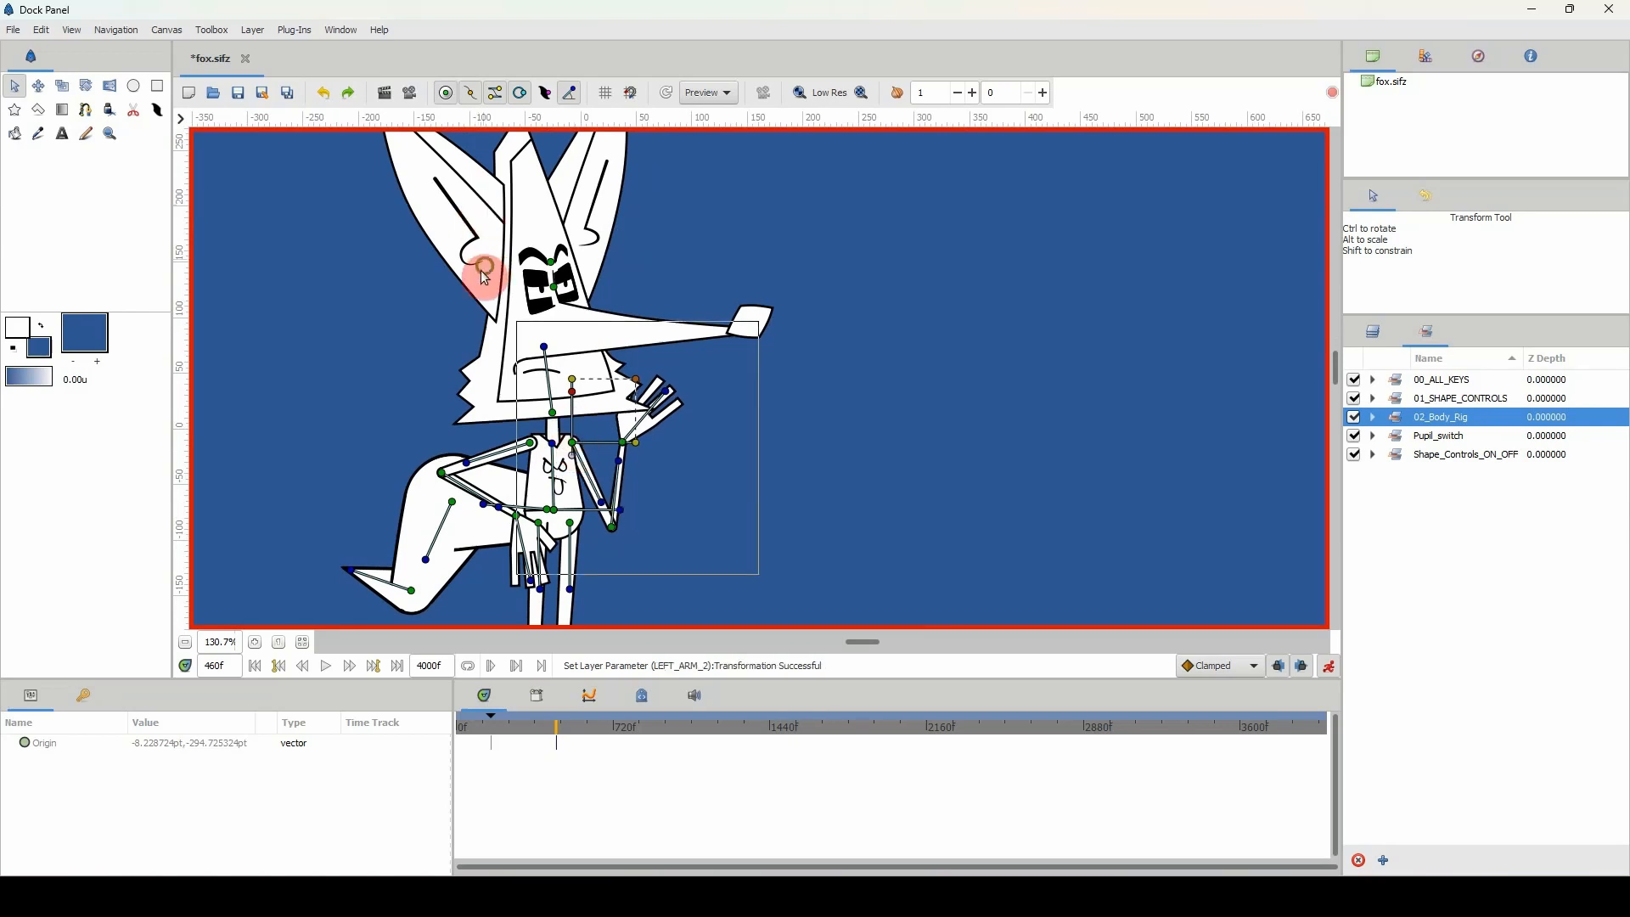
left_click_drag(481, 270, 450, 296)
left_click_drag(572, 530, 604, 476)
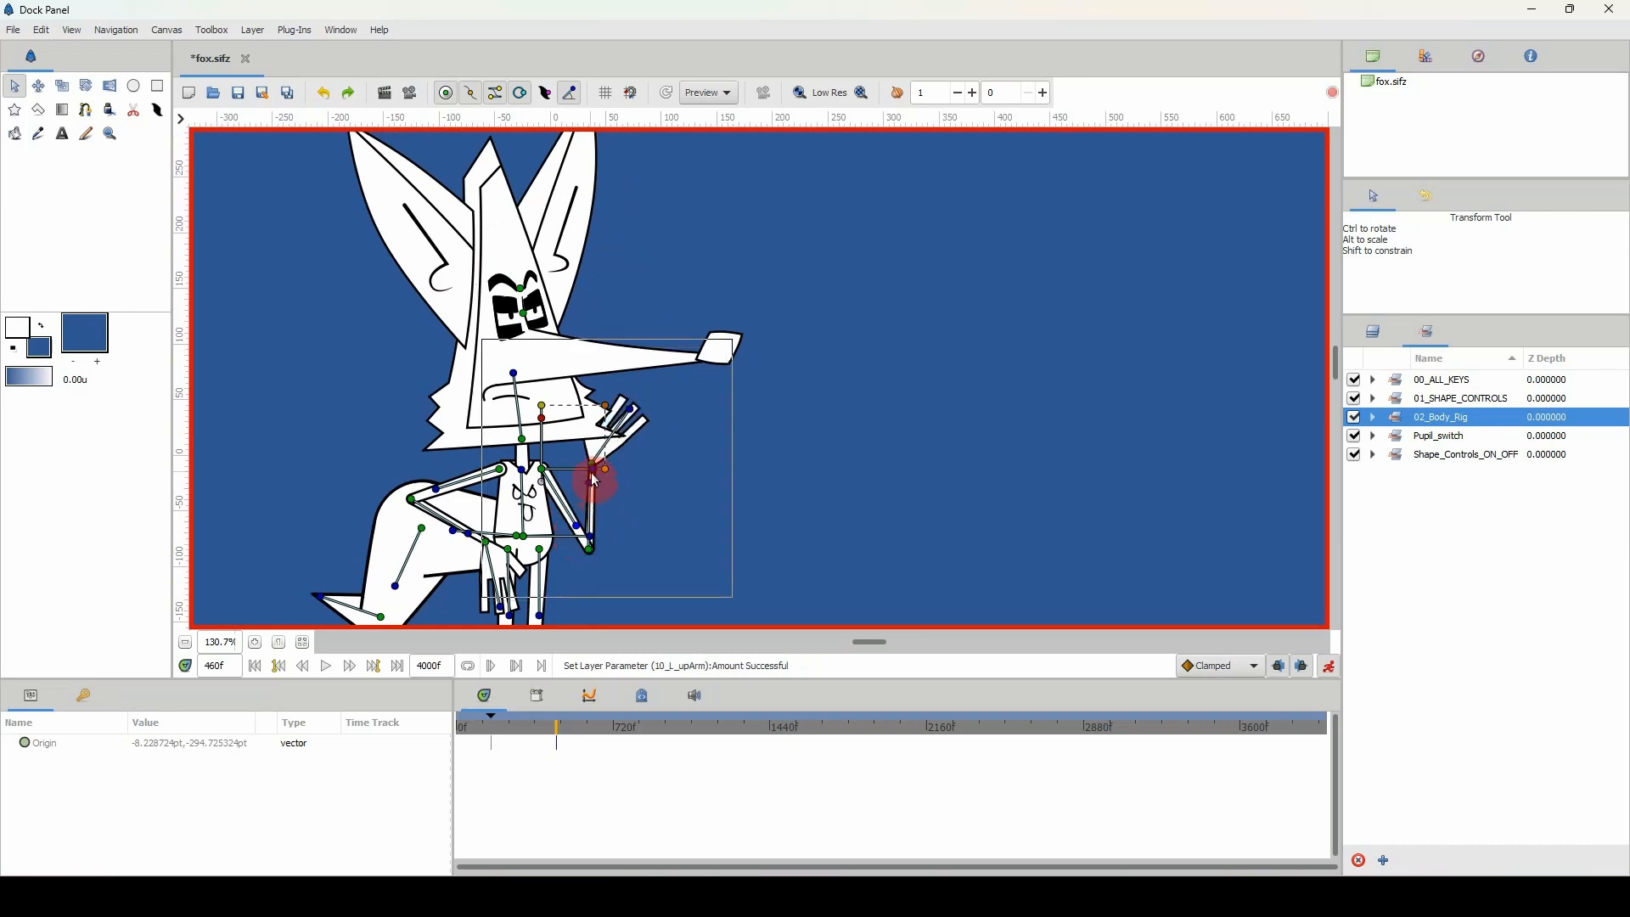
left_click_drag(601, 479, 641, 441)
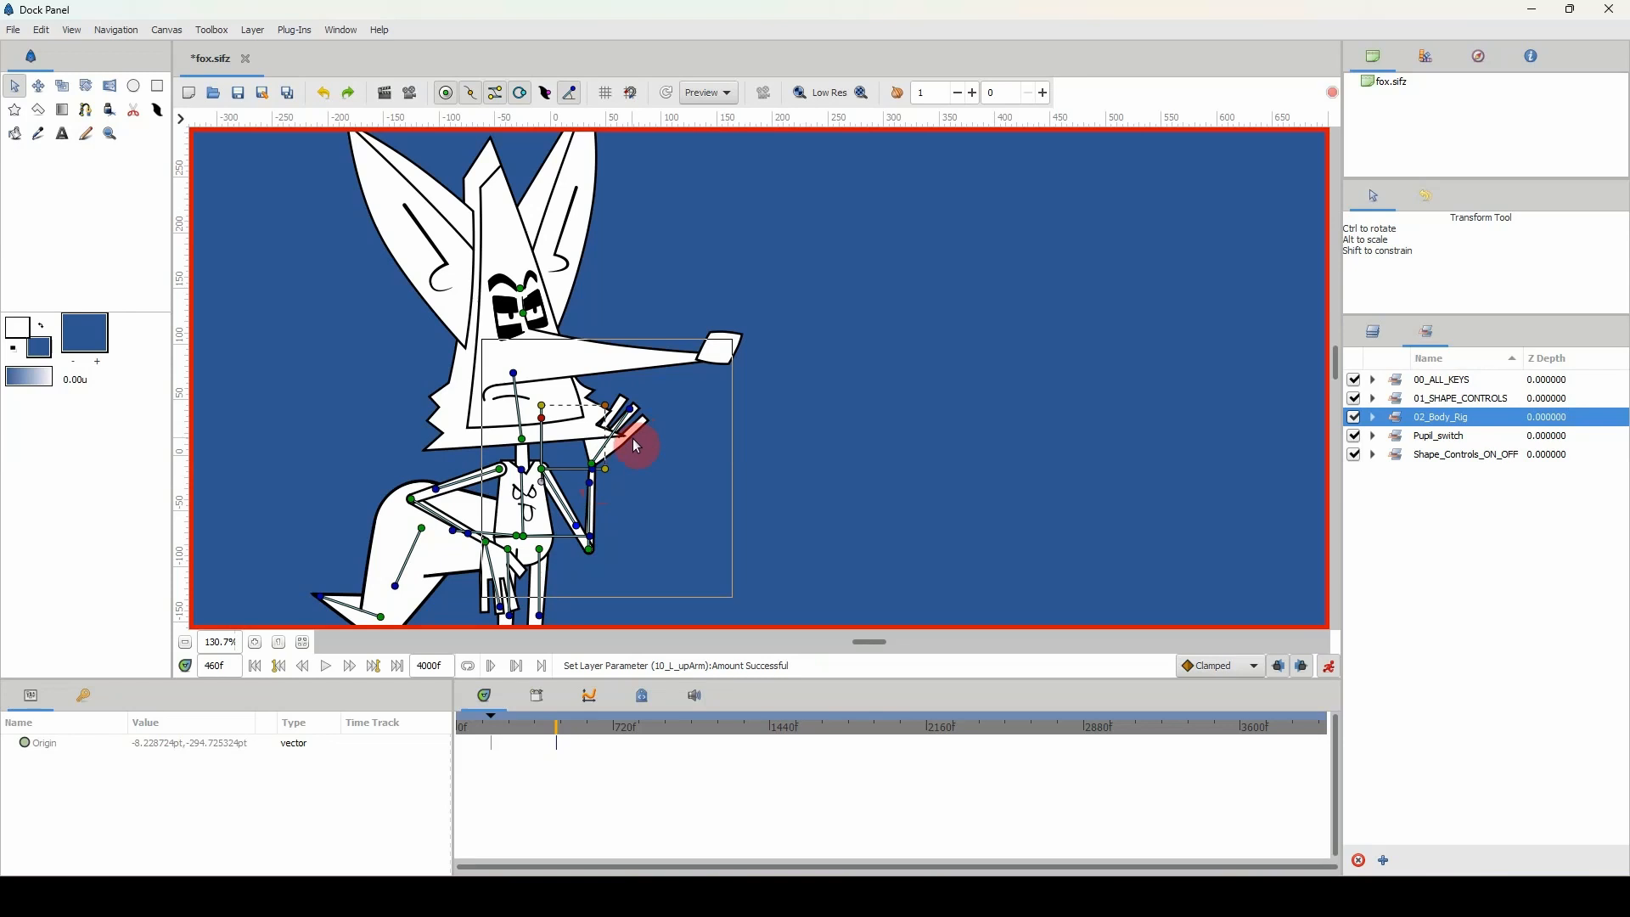
left_click_drag(468, 305, 496, 379)
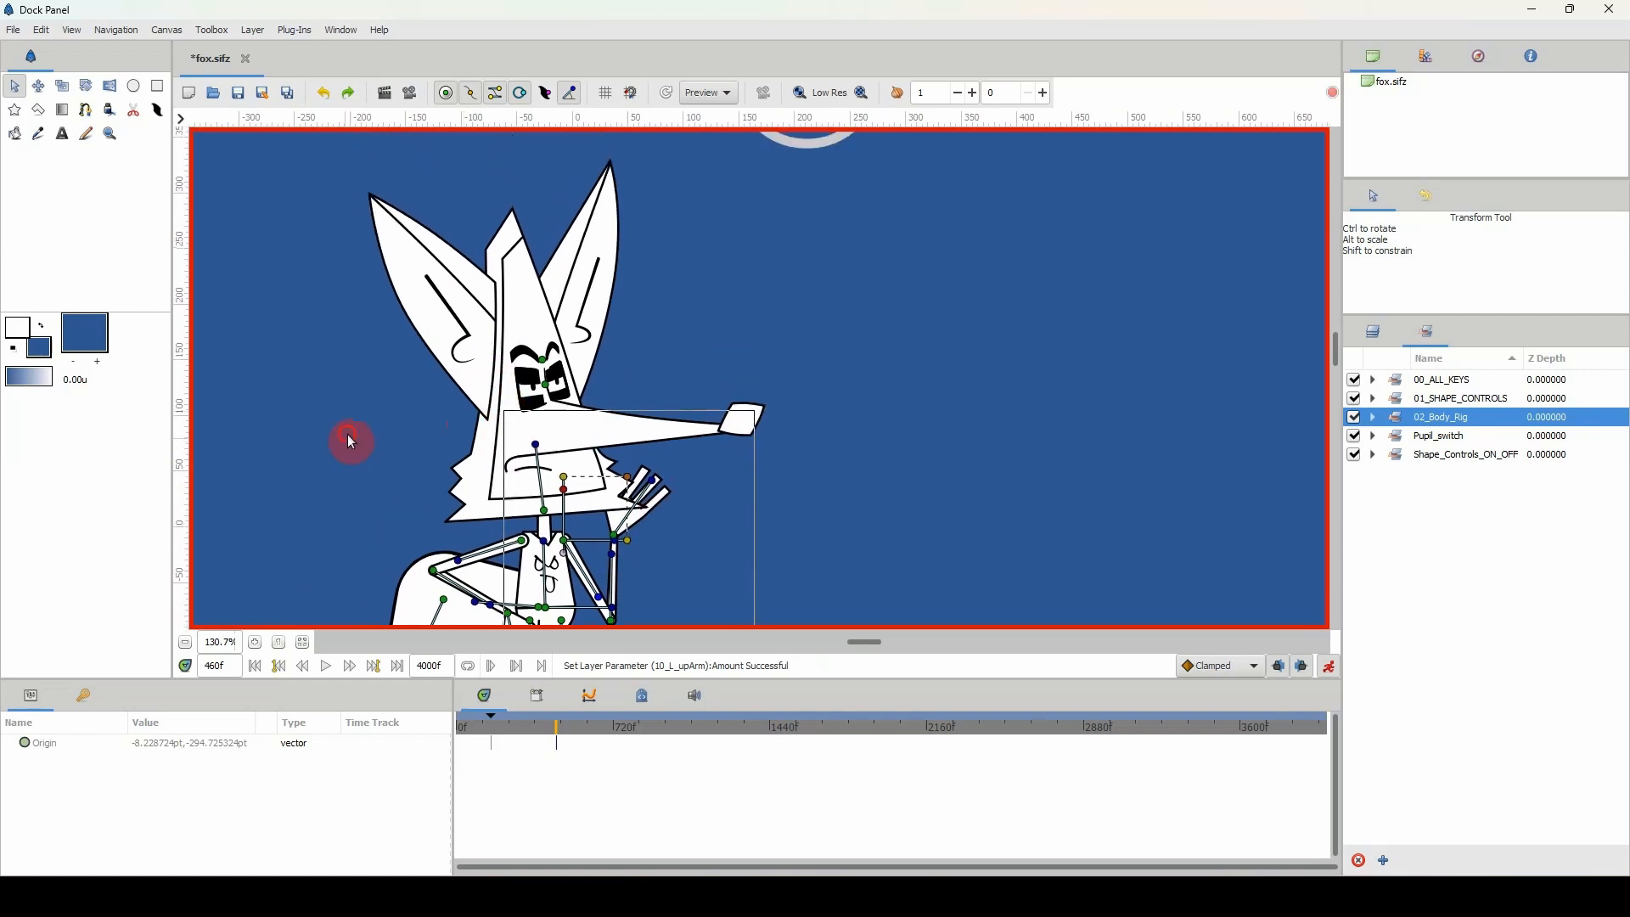
left_click(354, 436)
left_click_drag(400, 318, 492, 393)
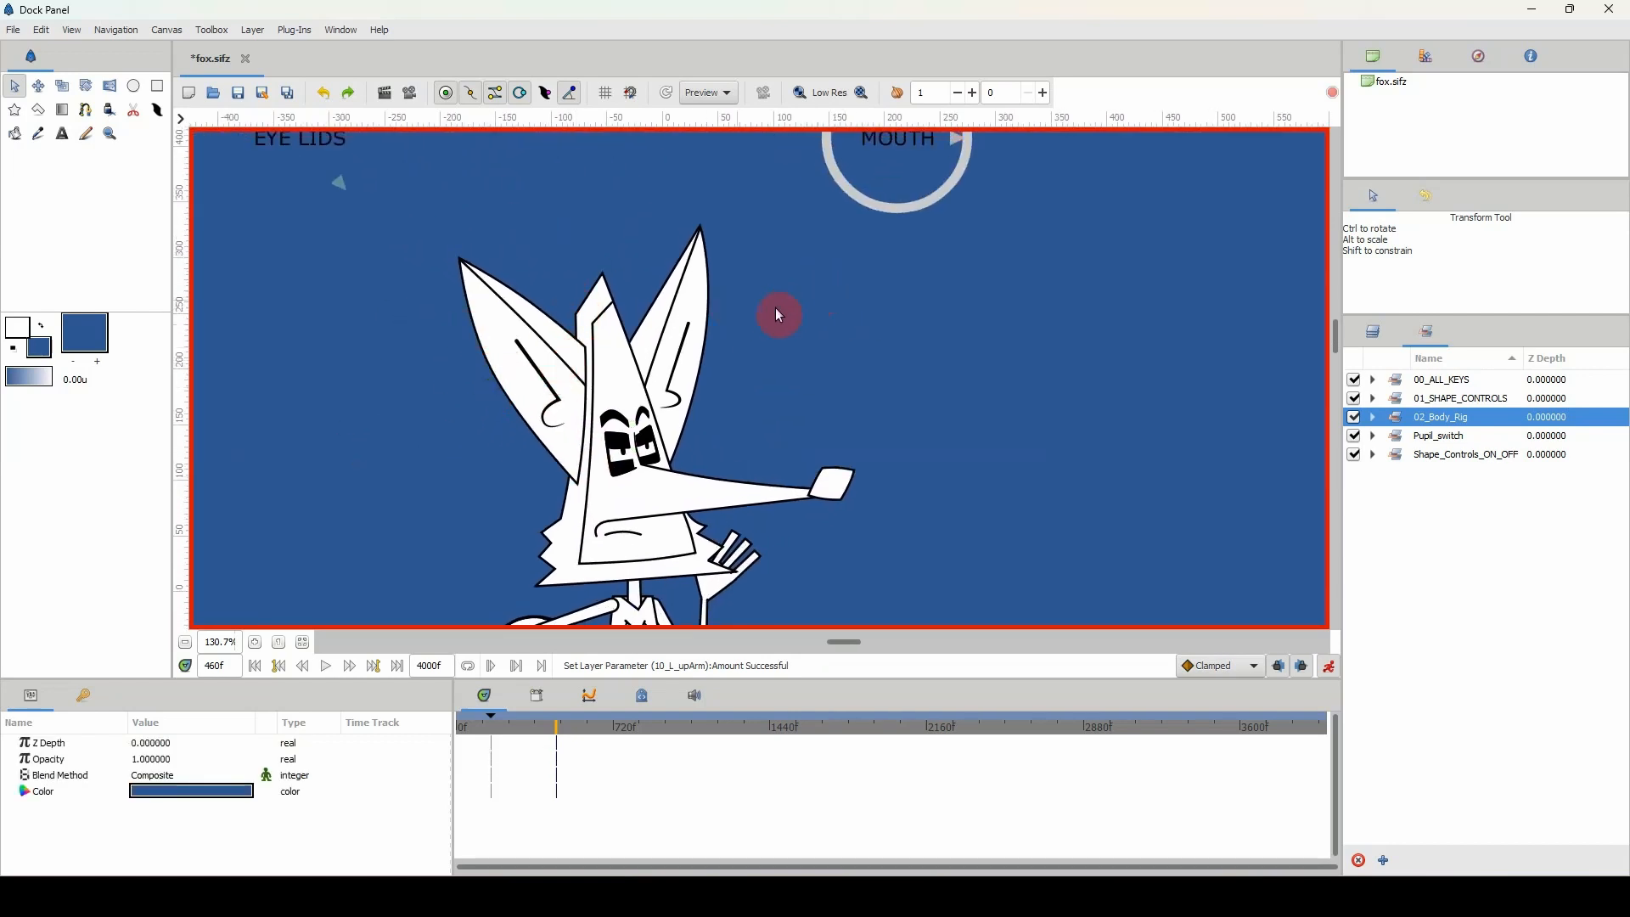
left_click_drag(806, 279, 639, 197)
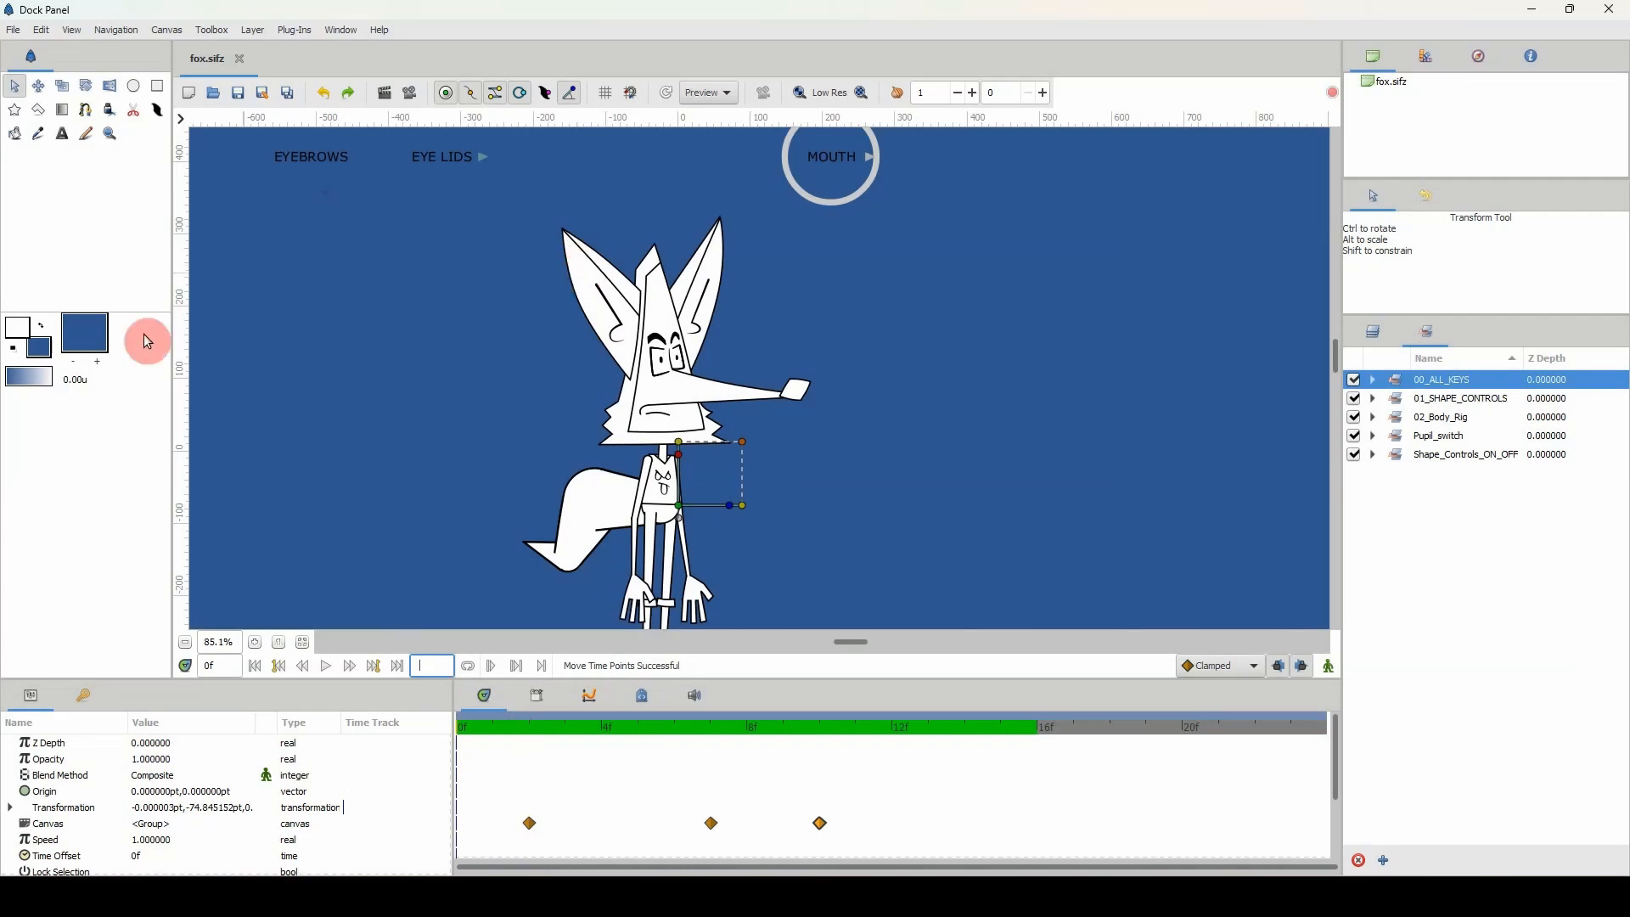
- Play the animation from the start to review the transition from the standing pose to the thinking pose, and return to frame 2
left_click(298, 461)
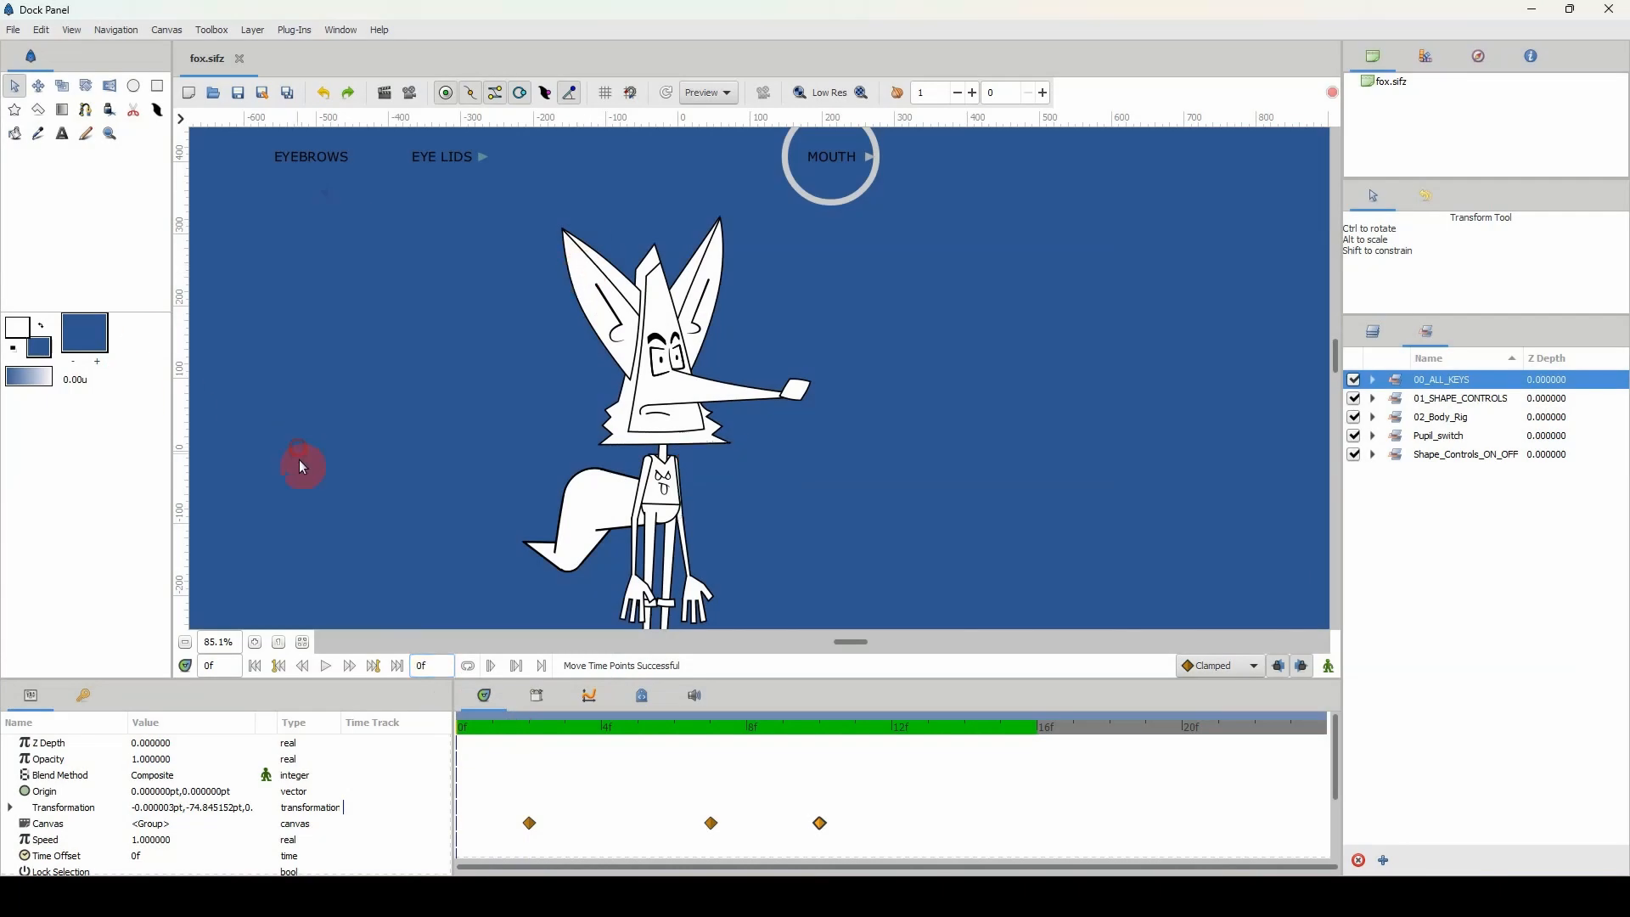
left_click(494, 727)
key("space")
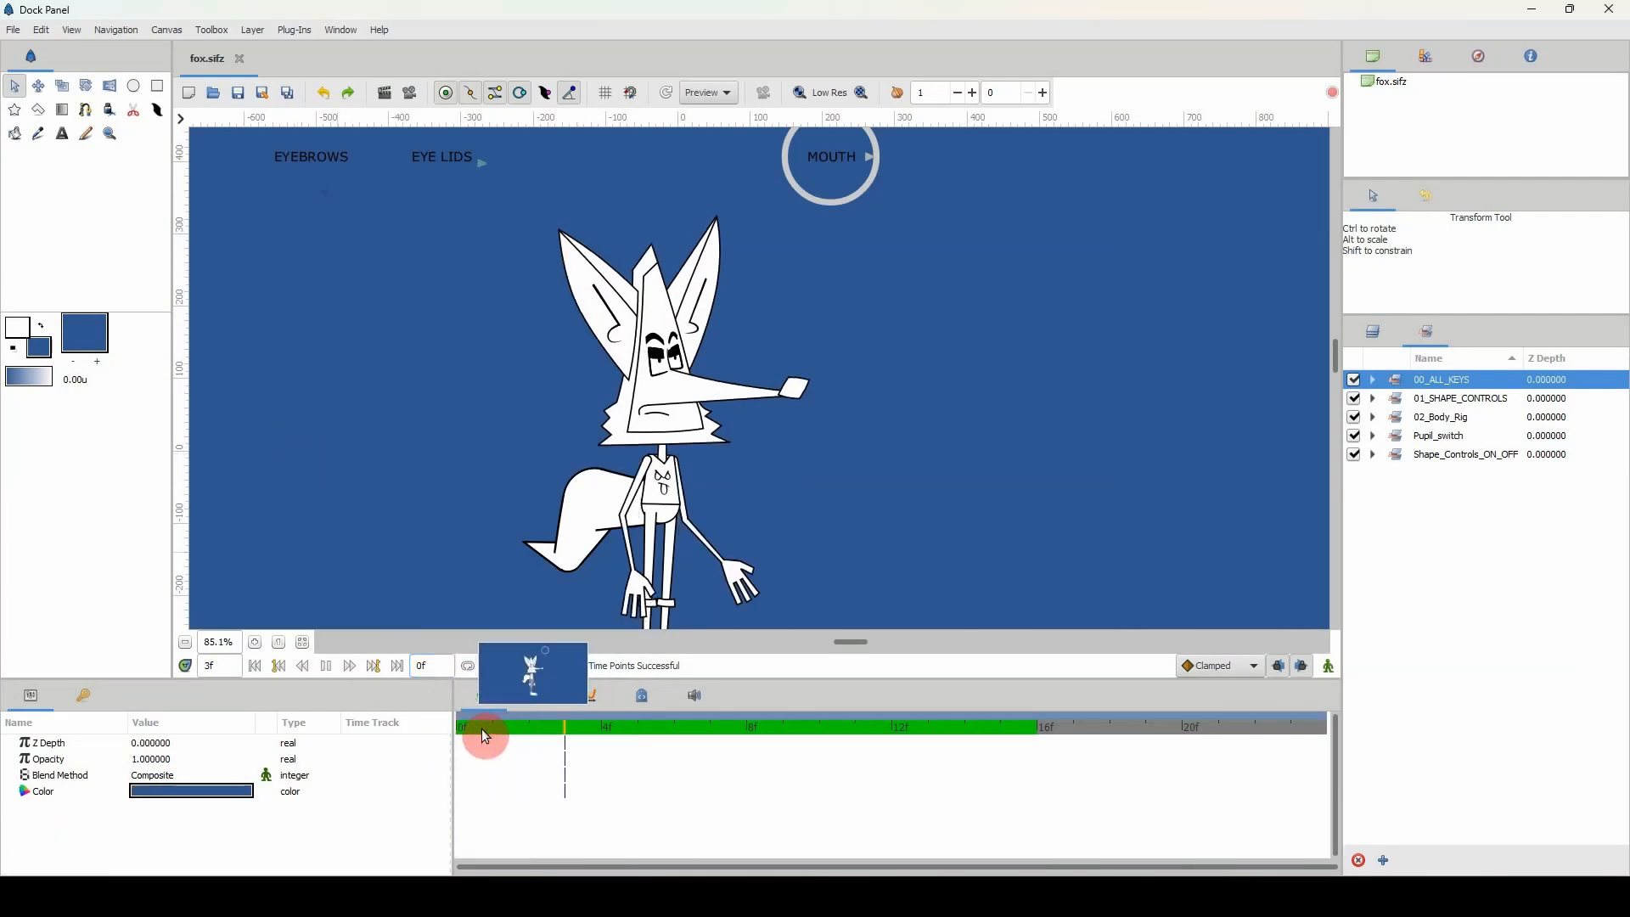
key("space")
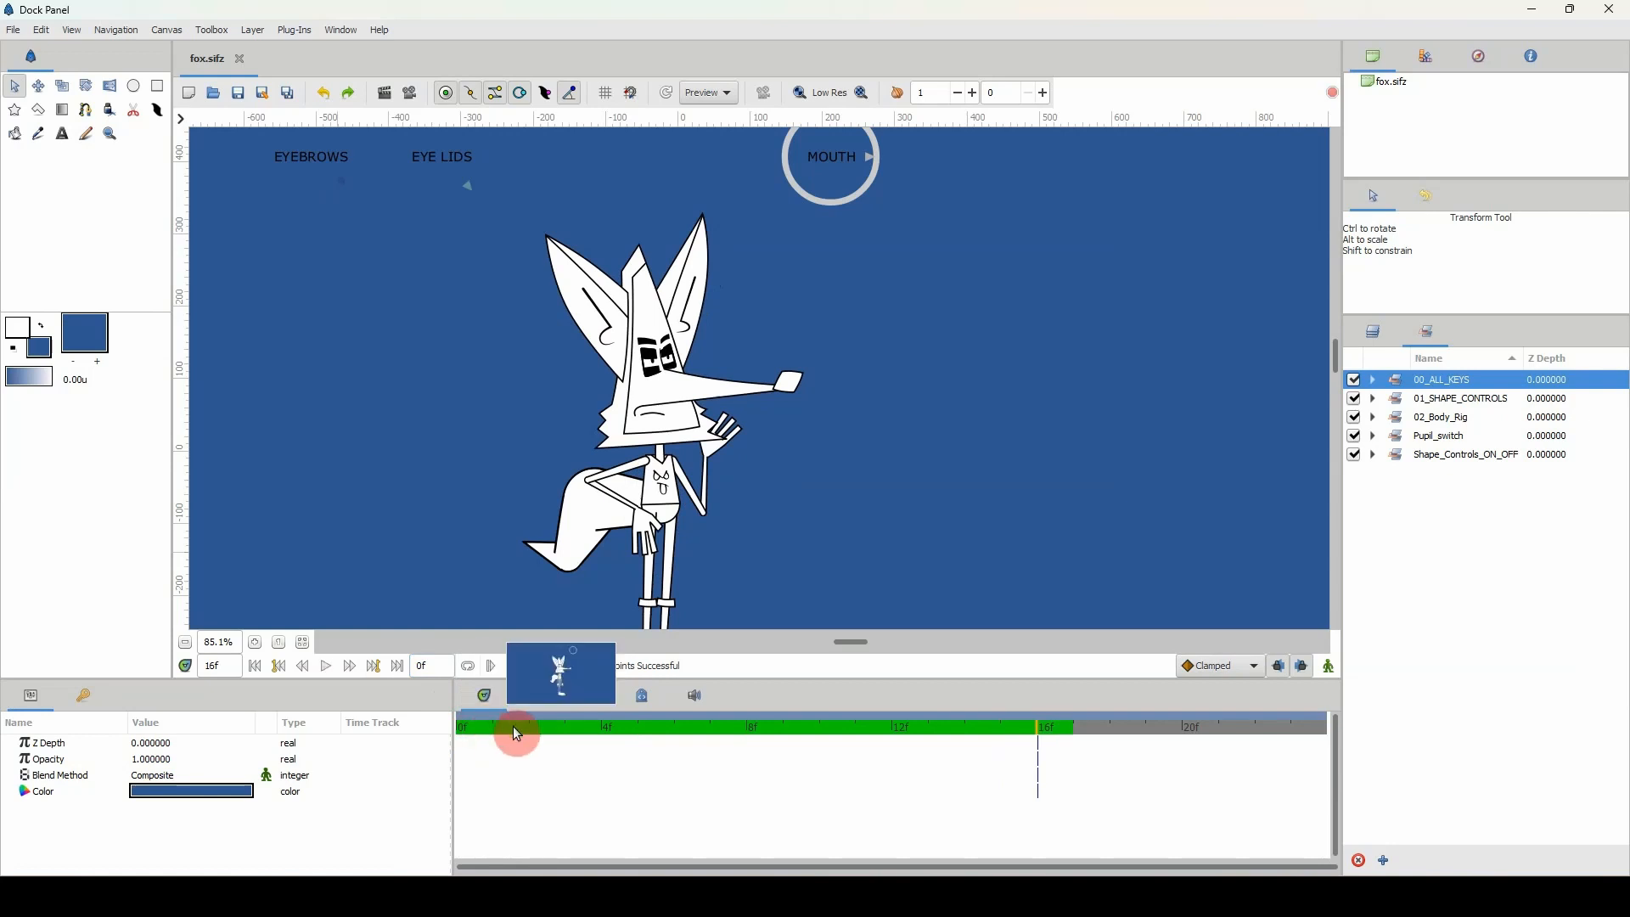
left_click_drag(512, 725, 460, 744)
key("space")
key("space")
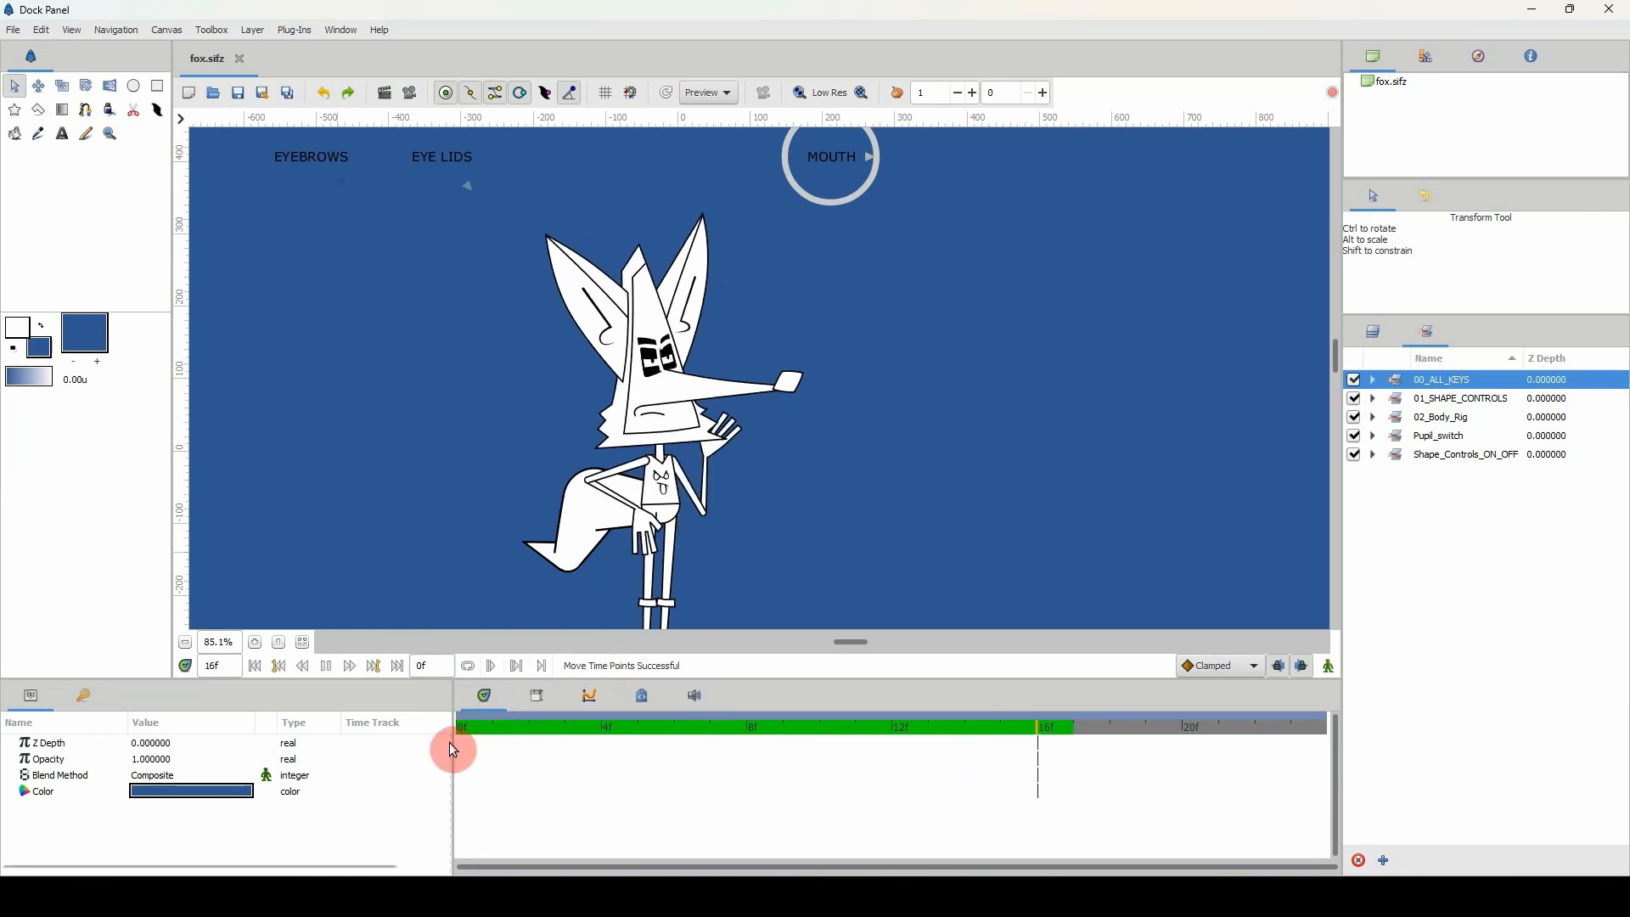
left_click_drag(481, 731, 545, 735)
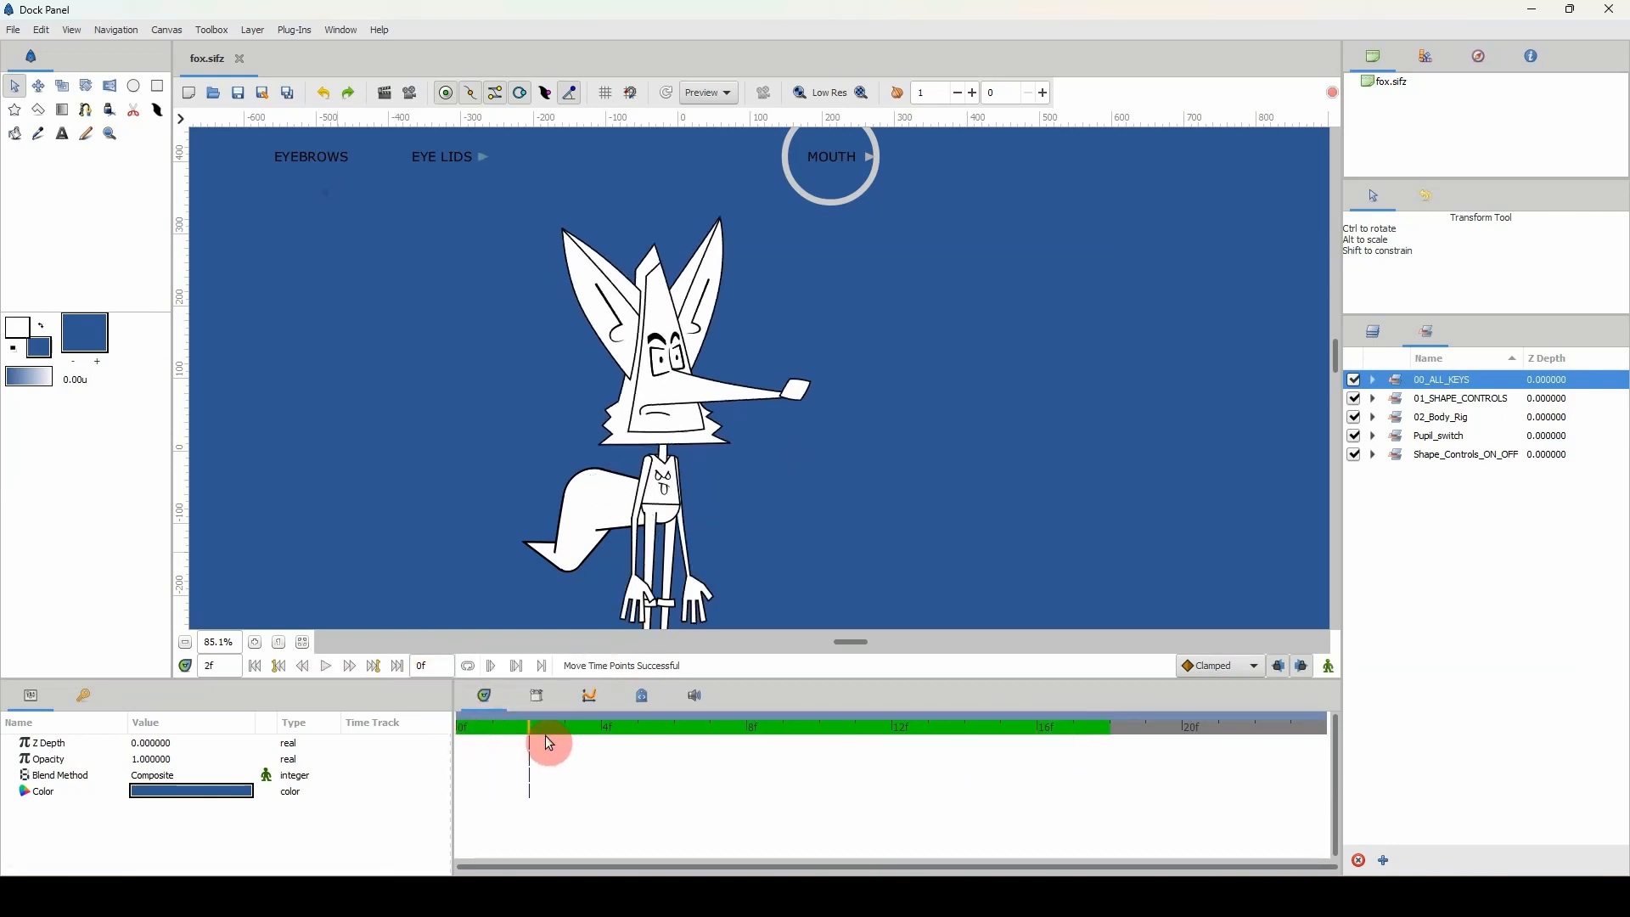
- Select the 00_ALL_KEYS layer to show its waypoints and scrub the current time across them
left_click(1399, 381)
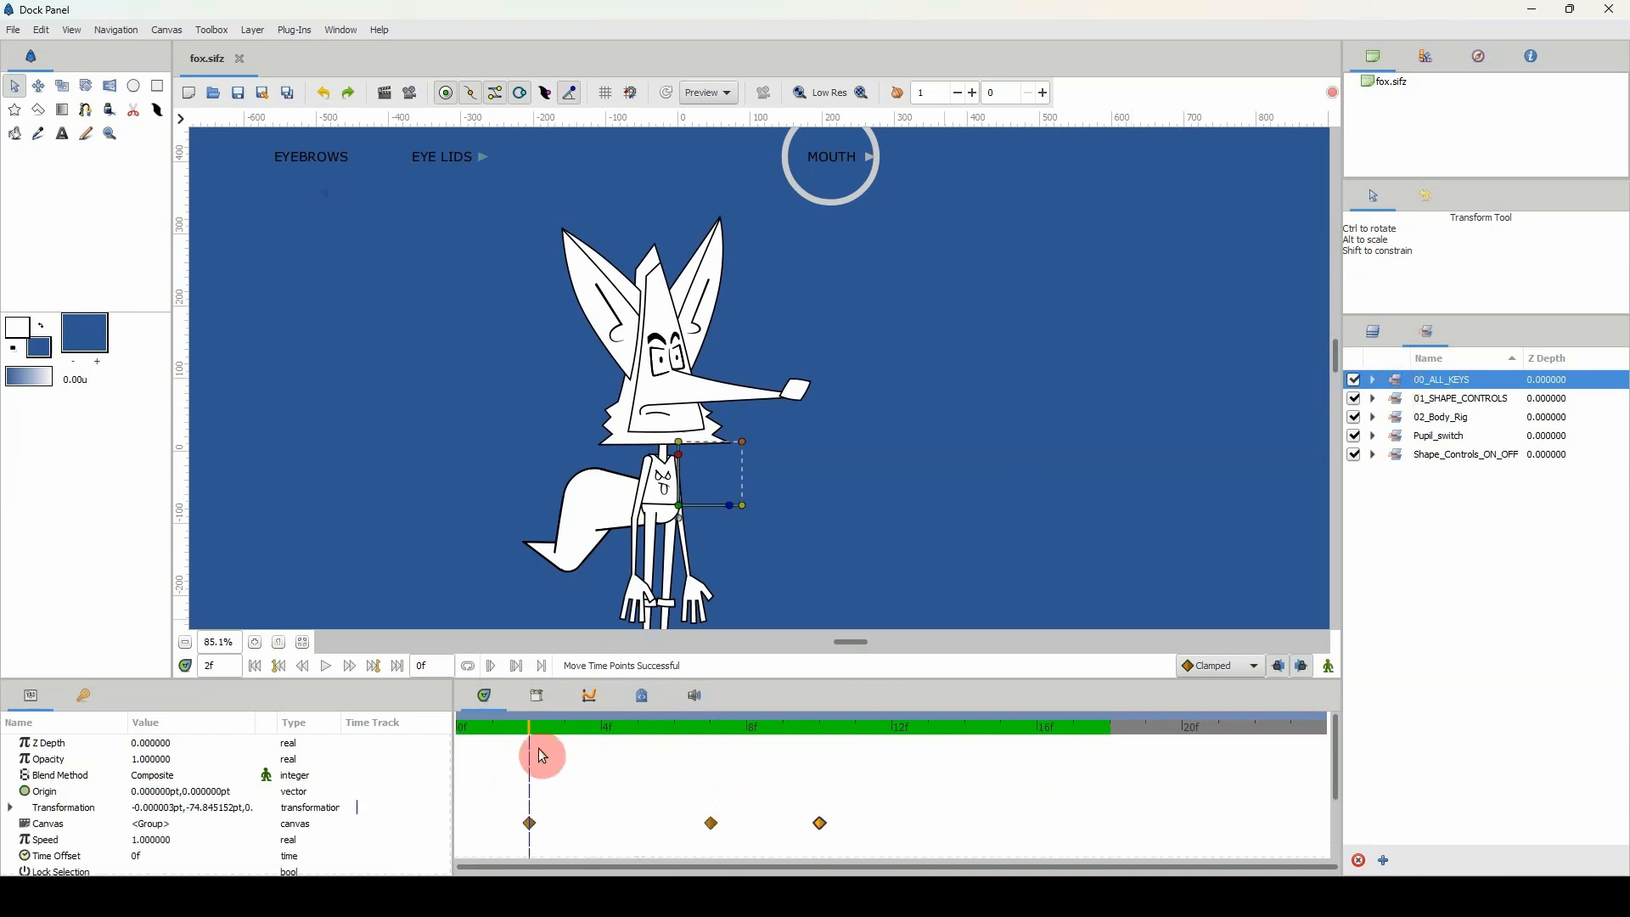
left_click_drag(534, 732, 748, 715)
left_click(744, 726)
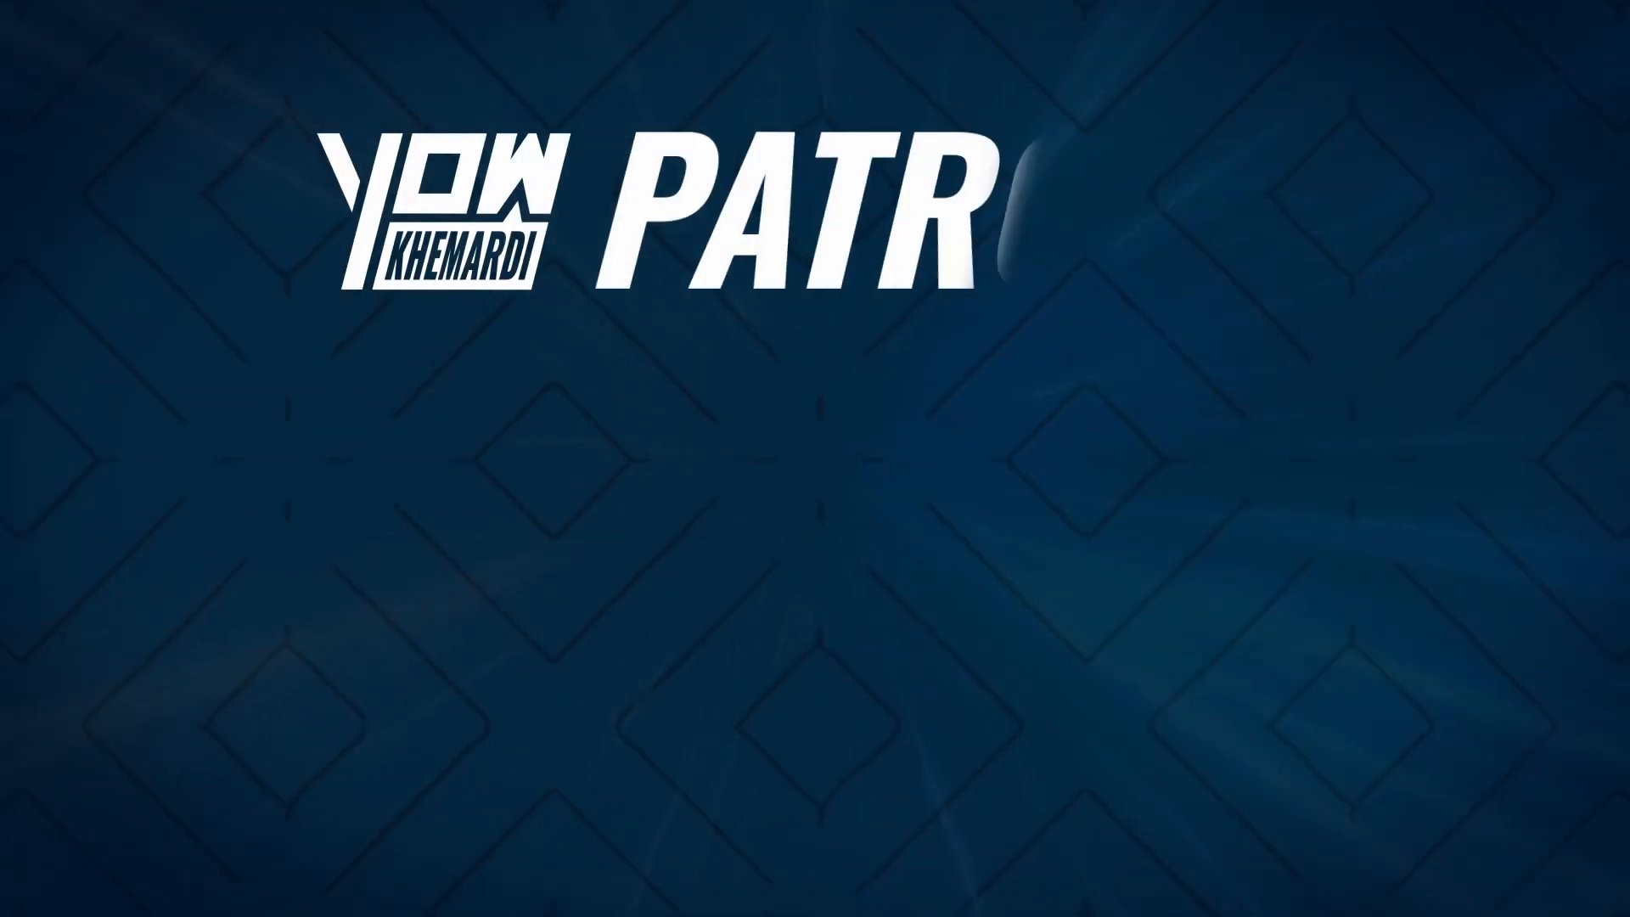